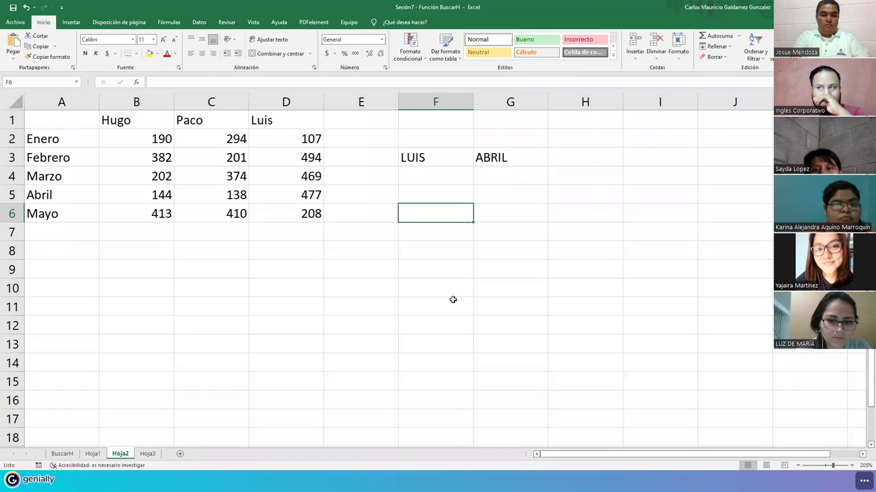
# - Consult the handwritten formula on Hoja3 and enter BUSCARH in Hoja2's F6, using column D's quoted seller name, range A1:D6, row 5 and FALSO
pyautogui.click(146, 454)
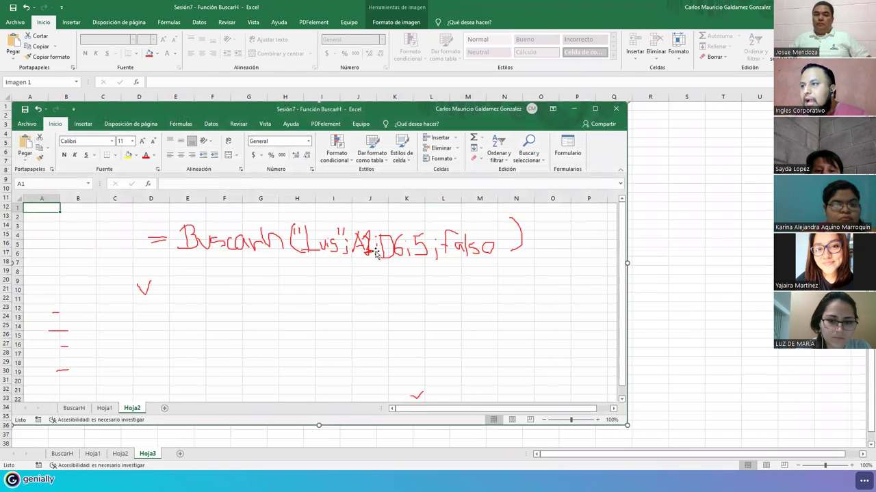
pyautogui.click(120, 455)
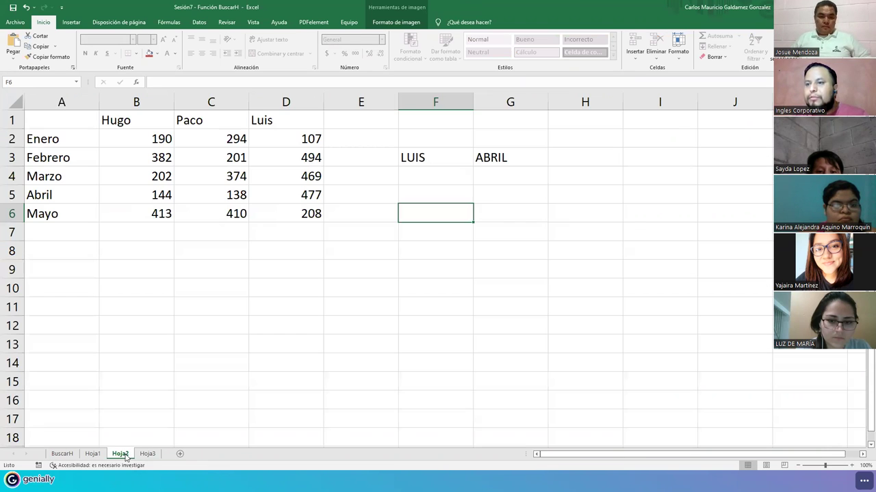
pyautogui.write('=busca')
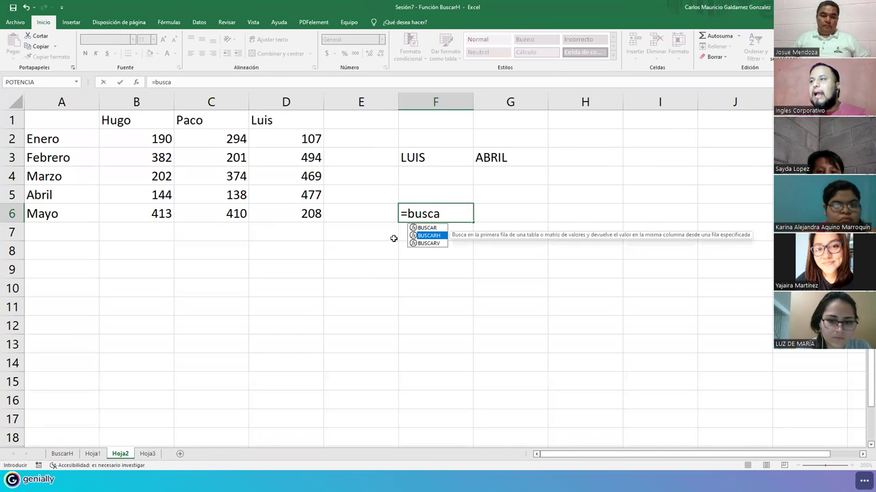
pyautogui.press('Tab')
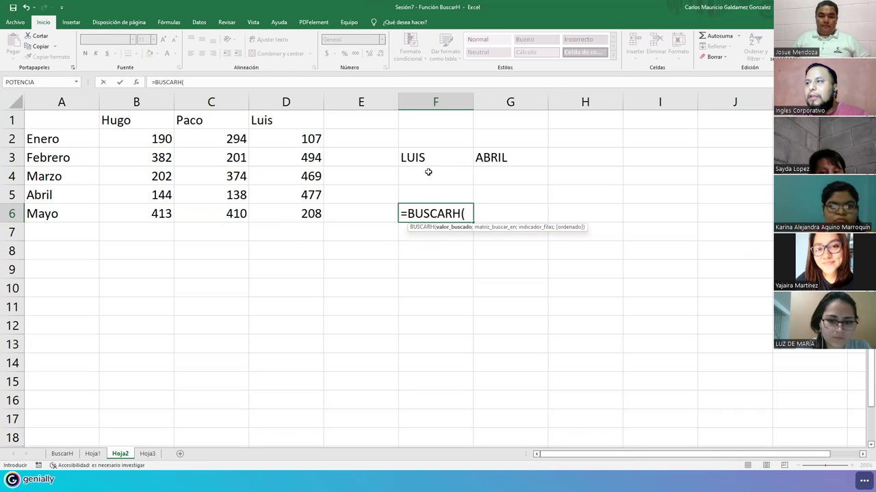
pyautogui.write('"Luis"')
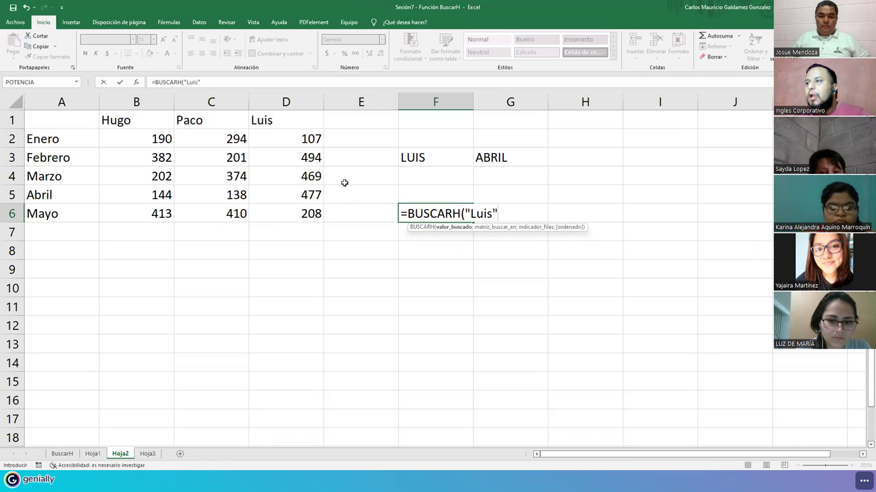
pyautogui.write(';')
pyautogui.moveTo(33, 121); pyautogui.dragTo(289, 215)
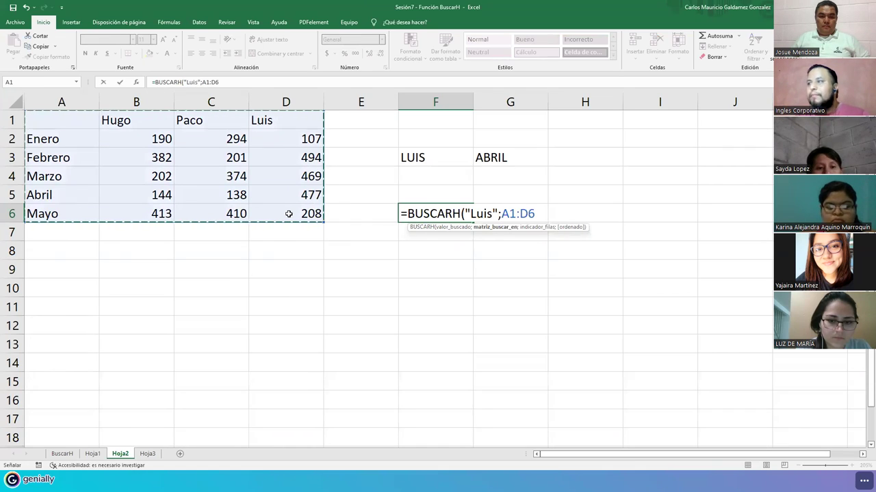
pyautogui.write(';')
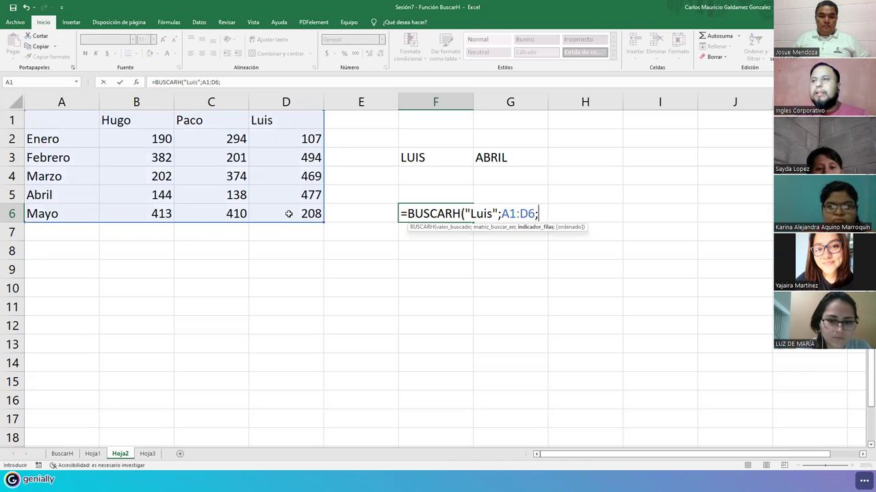
pyautogui.write('5;FALSO')
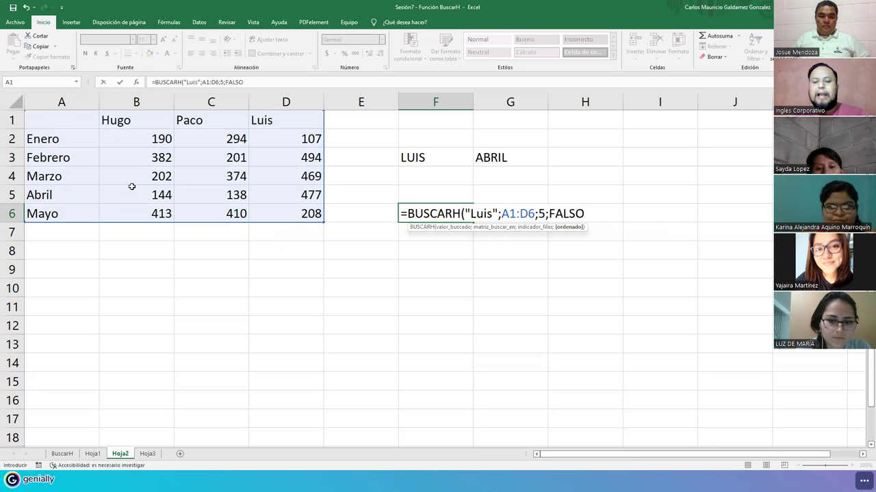
pyautogui.write(')')
pyautogui.press('Return')
pyautogui.press('Up')
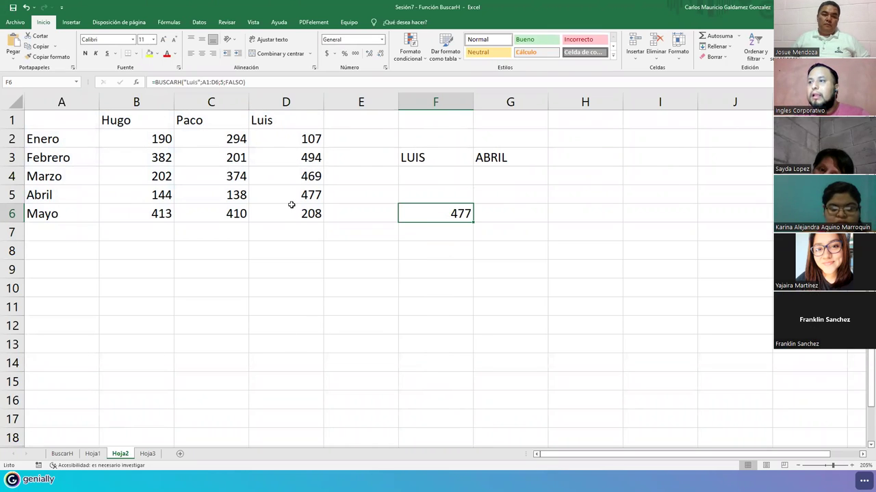
# - Move the lookup formula from F6 to H3, beside the seller and month cells
pyautogui.moveTo(423, 205); pyautogui.dragTo(575, 154)
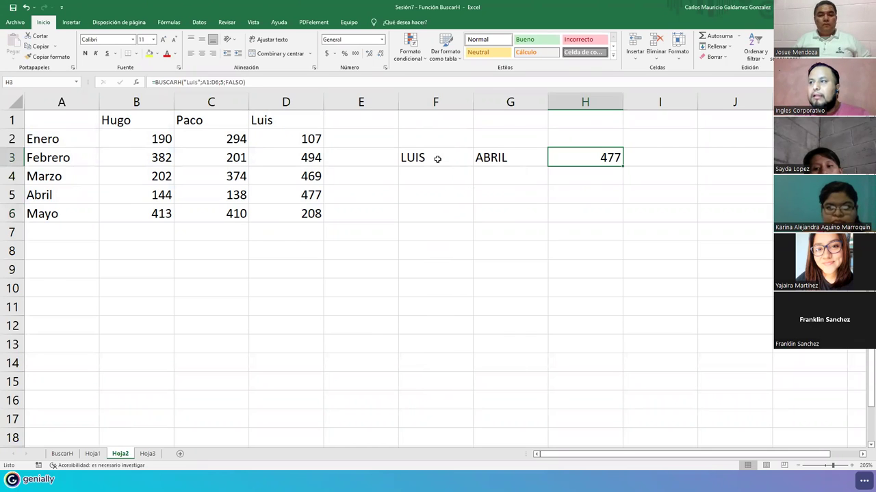
pyautogui.click(441, 160)
pyautogui.click(506, 158)
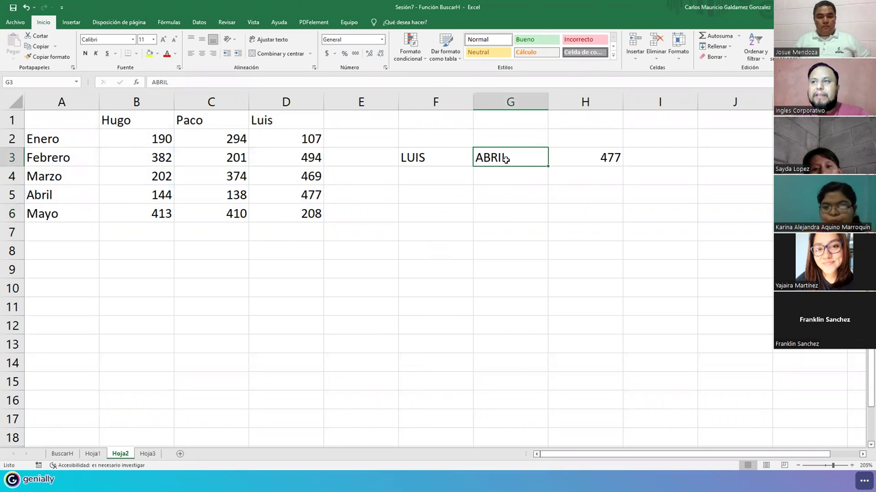
pyautogui.click(567, 157)
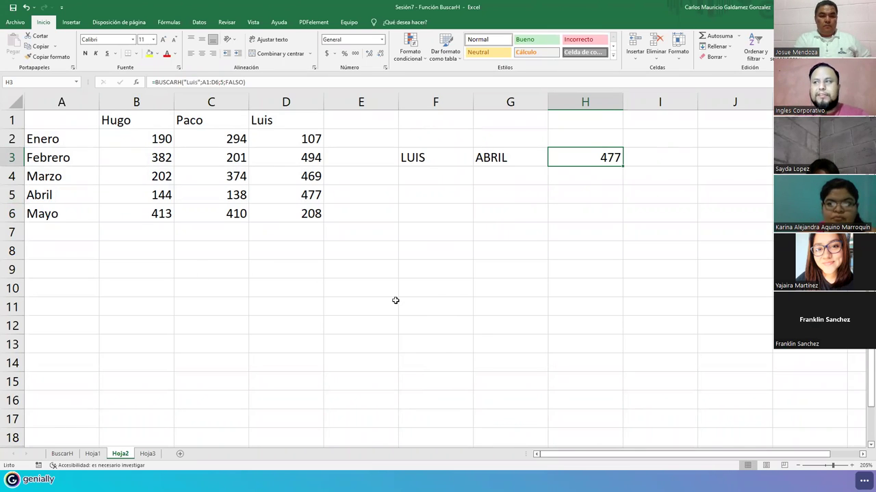
# - Replace the quoted seller name in the H3 formula with a reference to cell F3
pyautogui.doubleClick(591, 158)
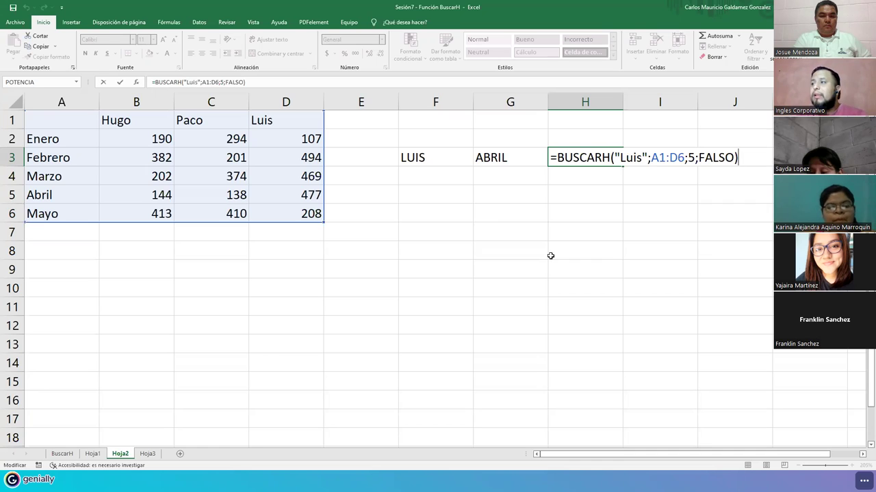
pyautogui.click(615, 157)
pyautogui.doubleClick(628, 156)
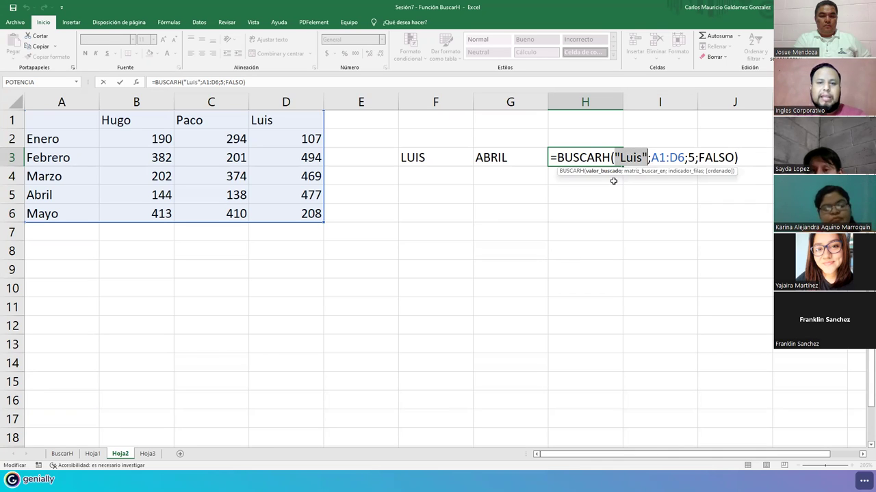
pyautogui.click(430, 158)
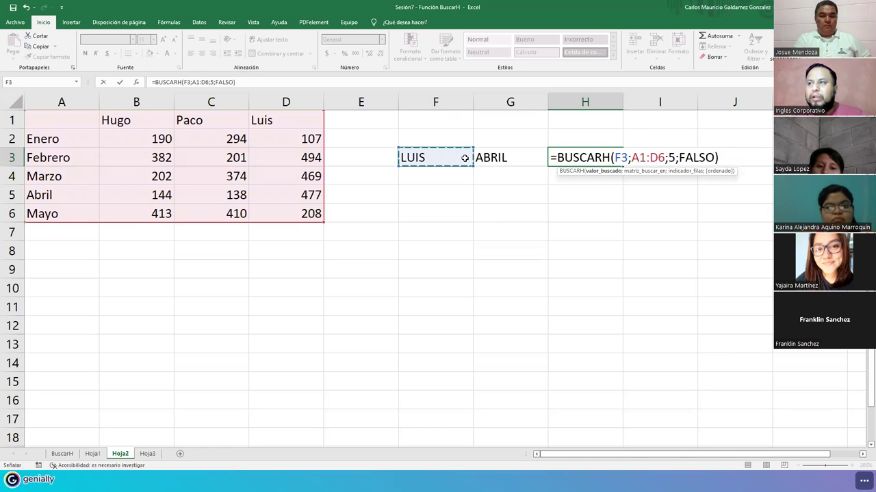
pyautogui.press('Return')
pyautogui.press('Up')
# - Test the lookup by changing F3 to the seller name heading column C, and compare the result with cell C5
pyautogui.click(425, 160)
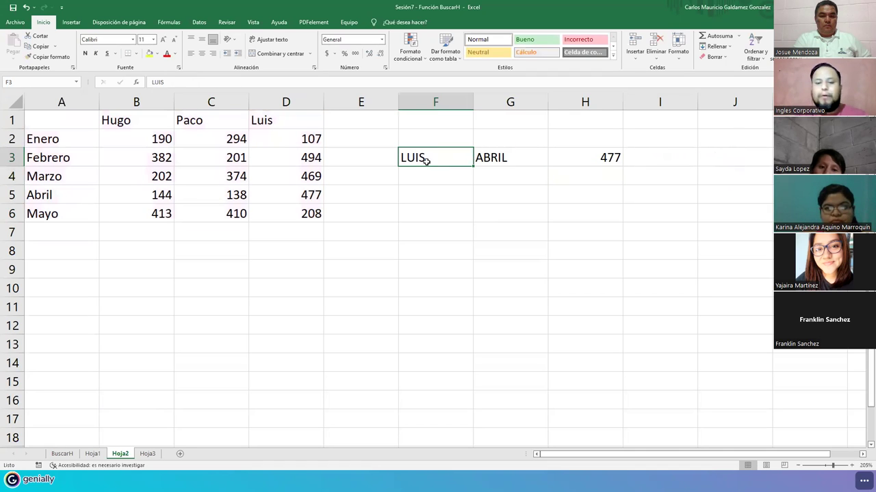
pyautogui.write('PACO')
pyautogui.press('Return')
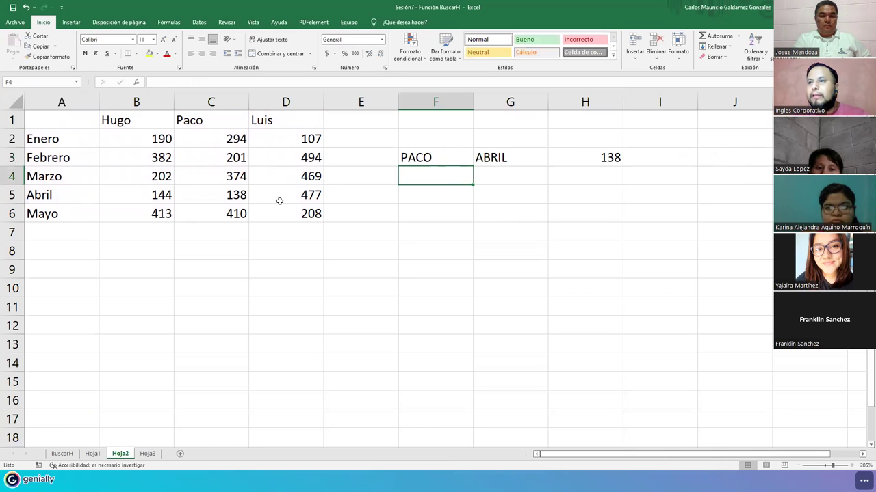
pyautogui.click(228, 195)
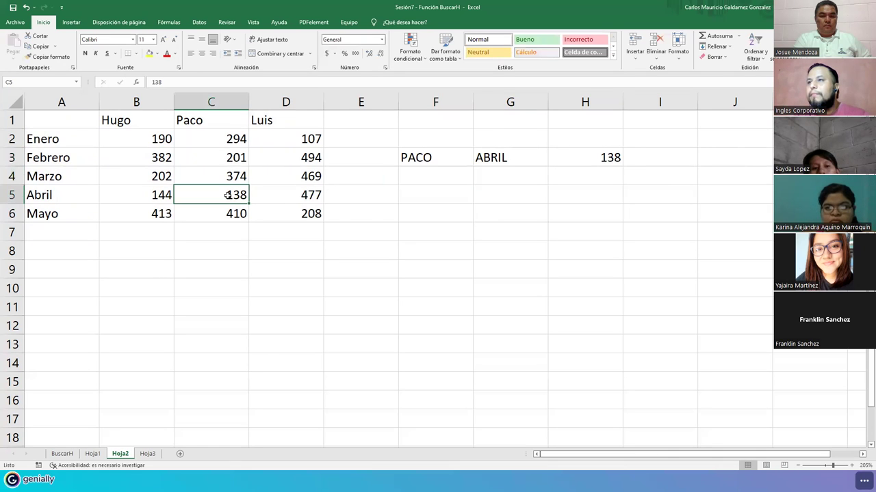
# - Test the lookup by changing F3 to the seller name heading column B, and compare H3 with cell B5
pyautogui.click(431, 157)
pyautogui.write('HUGO')
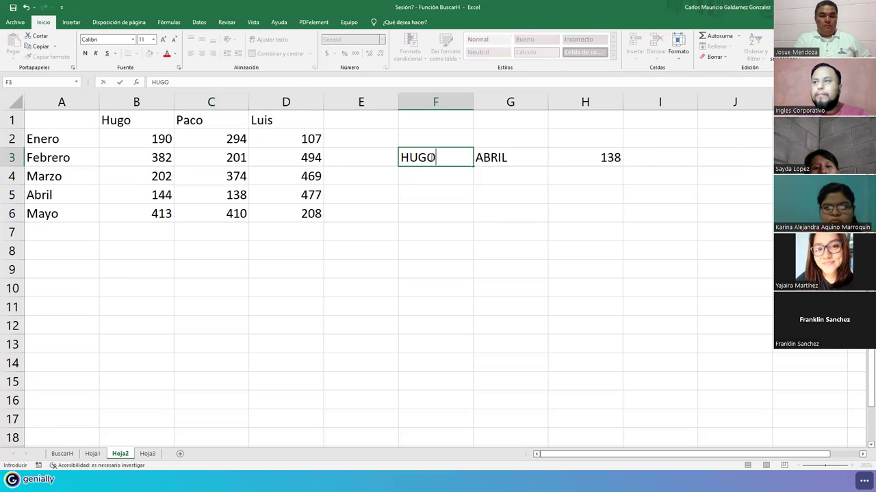
pyautogui.press('Return')
pyautogui.click(607, 161)
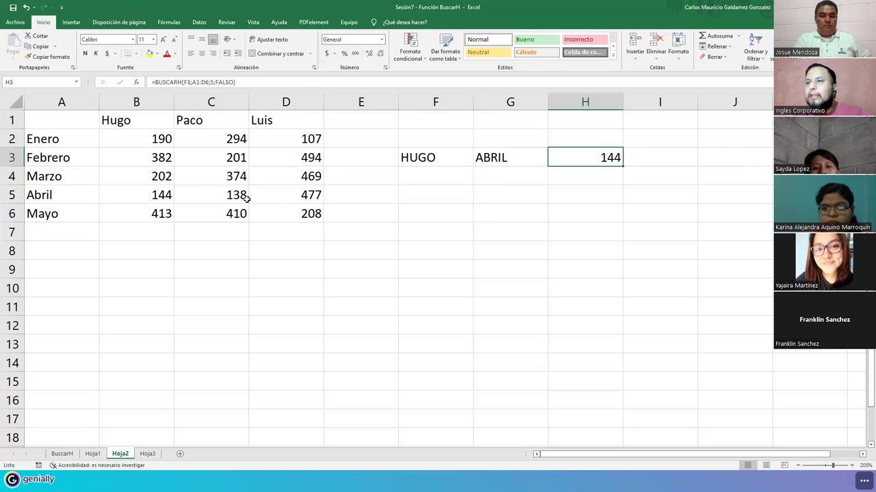
pyautogui.click(170, 197)
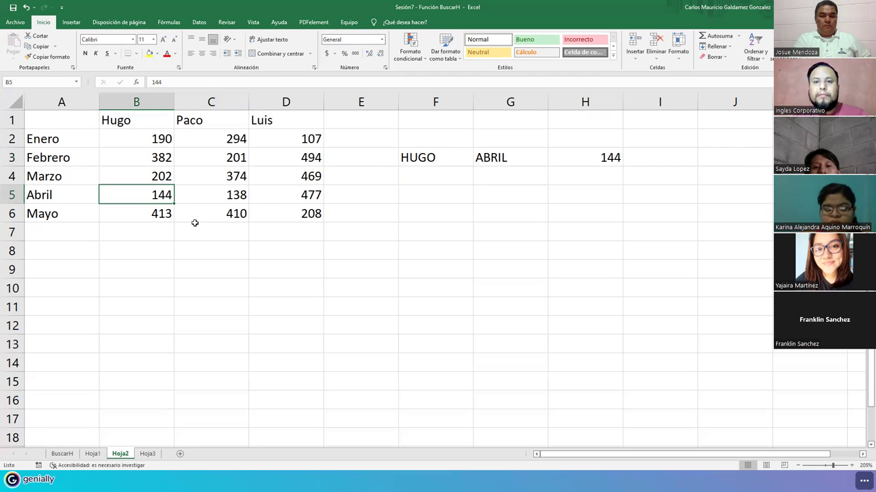
# - Review the arguments of the BUSCARH formula in H3 without changing them
pyautogui.doubleClick(573, 158)
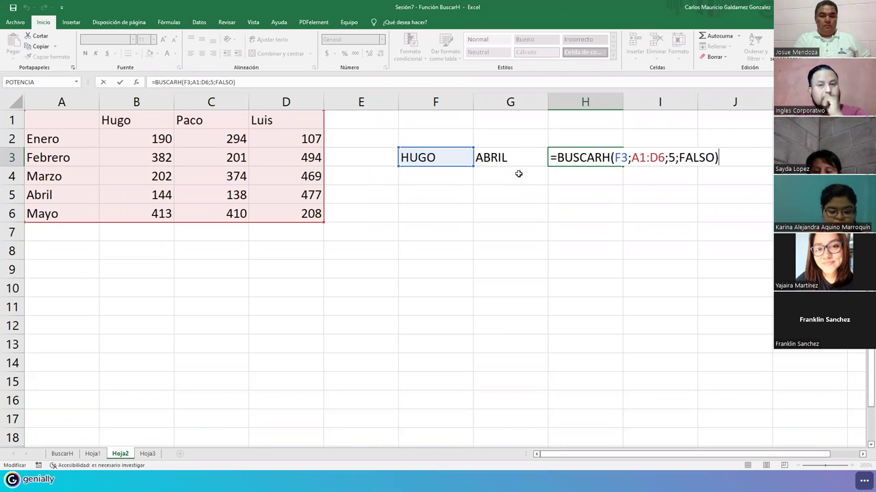
pyautogui.click(528, 173)
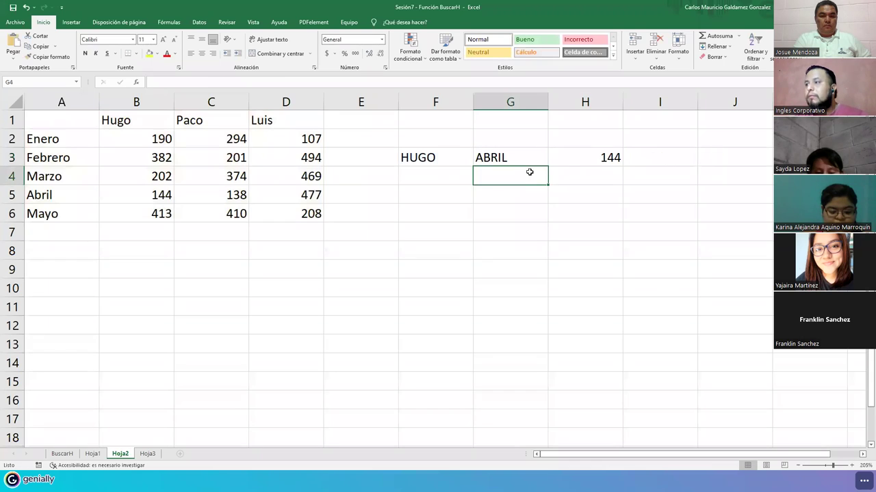
pyautogui.click(565, 162)
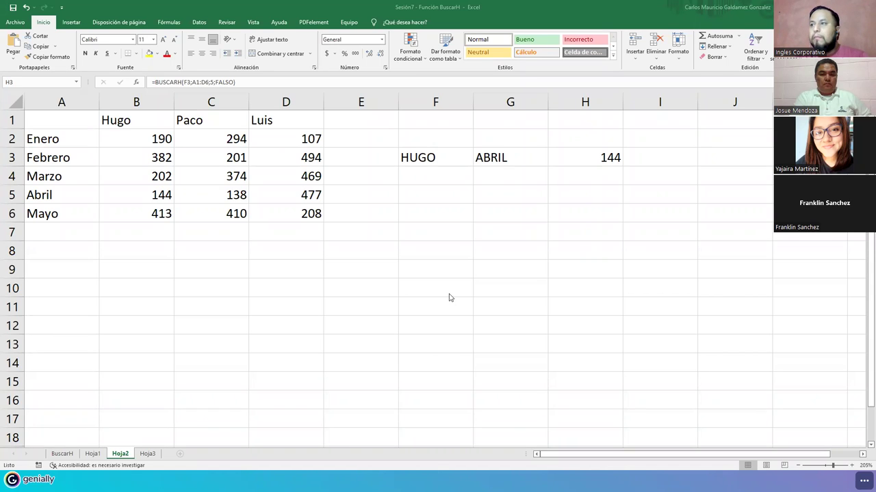
# - Switch to the Genially presentation and advance to the next BUSCARH example slide
pyautogui.hotkey('alt', 'Tab')
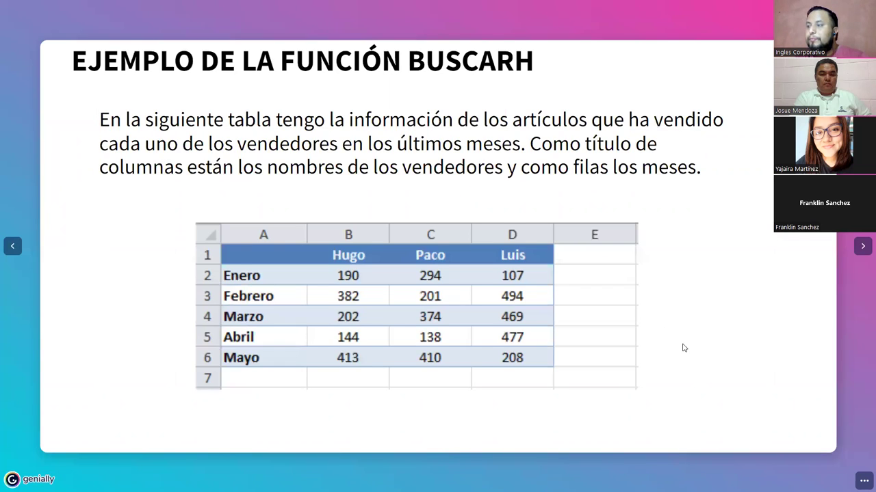
pyautogui.click(861, 248)
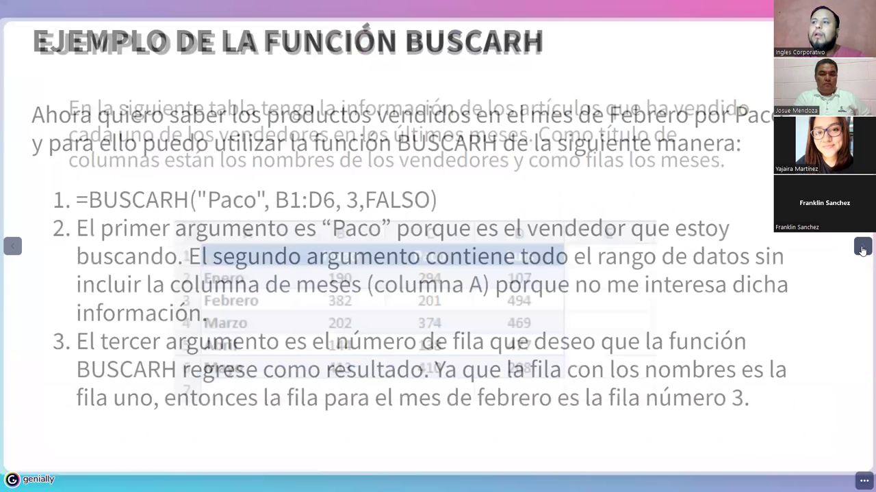
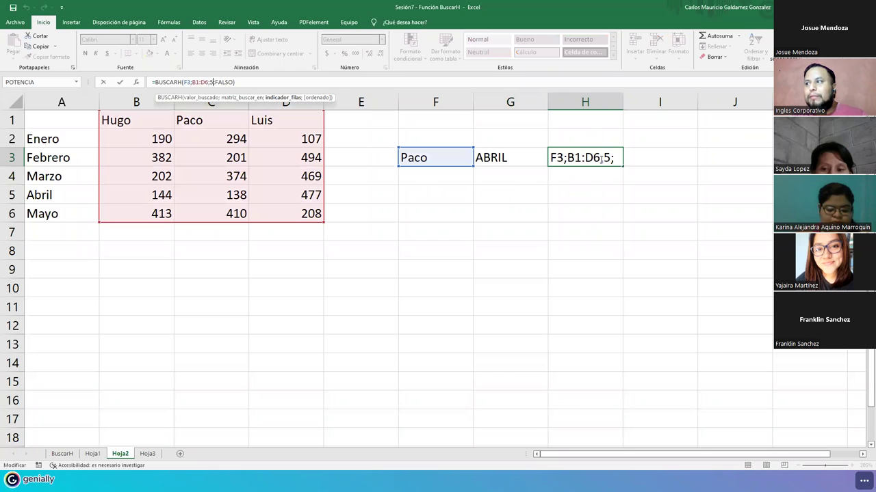
# - Set the row index in the H3 formula to 3 so it reads =BUSCARH(F3;B1:D6;3;FALSO)
pyautogui.click(675, 158)
pyautogui.press('BackSpace')
pyautogui.write('3')
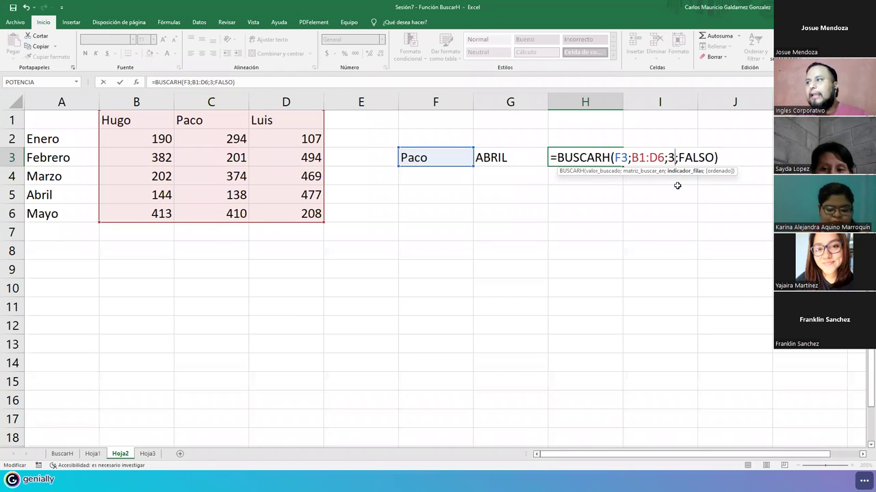
pyautogui.press('Return')
pyautogui.press('Up')
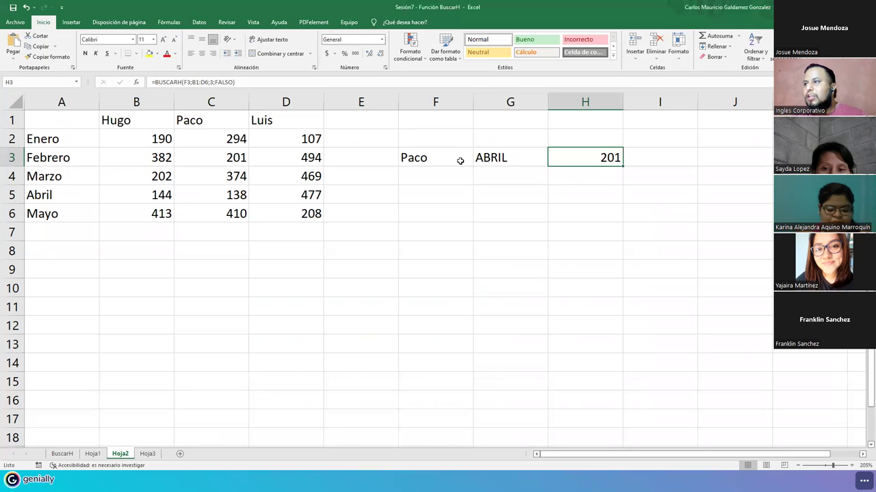
pyautogui.moveTo(459, 163); pyautogui.dragTo(565, 160)
# - Enter the label "Resultado:" in A9 and move the seller, month and lookup formula to B8, B9 and B10
pyautogui.click(69, 270)
pyautogui.write('Resultado:')
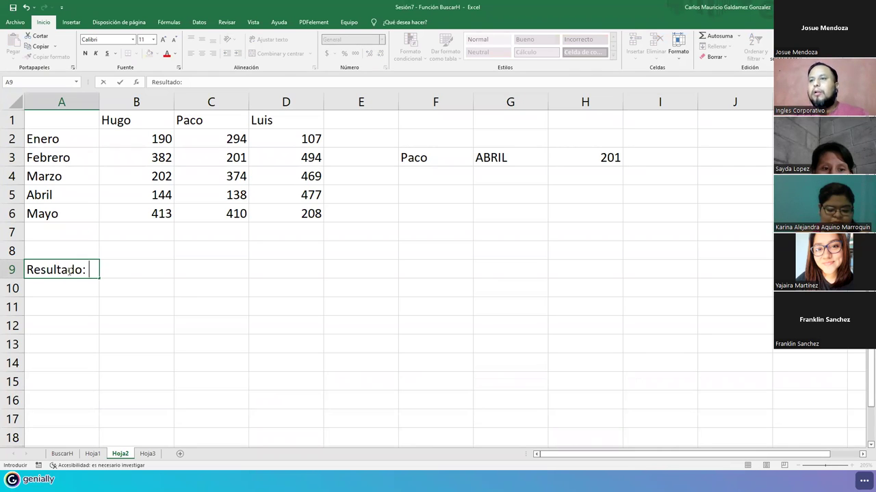
pyautogui.moveTo(453, 158); pyautogui.dragTo(132, 267)
pyautogui.click(130, 273)
pyautogui.click(201, 281)
pyautogui.moveTo(201, 280); pyautogui.dragTo(123, 282)
pyautogui.click(288, 273)
pyautogui.moveTo(291, 279); pyautogui.dragTo(139, 294)
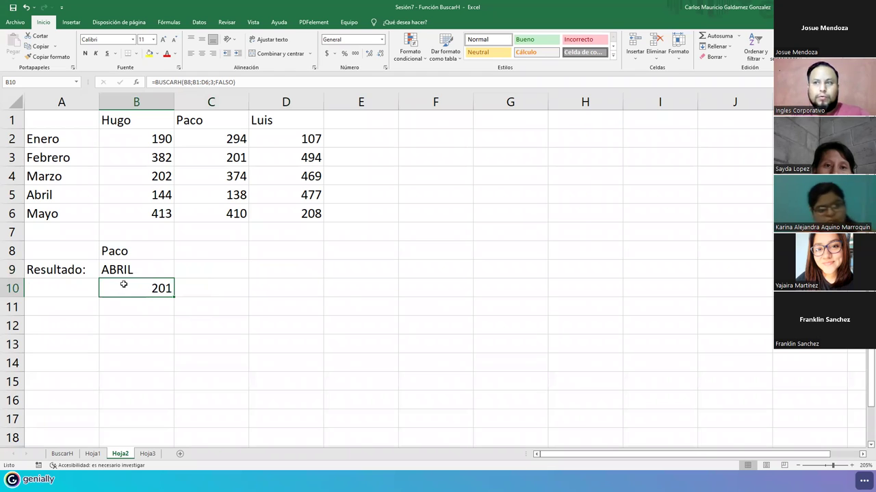
# - Replace the month in B9 with Febrero
pyautogui.click(123, 251)
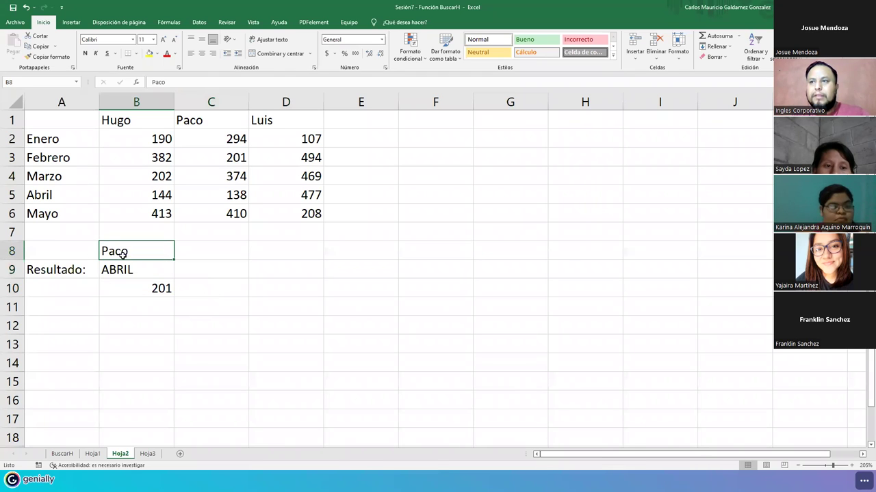
pyautogui.click(57, 256)
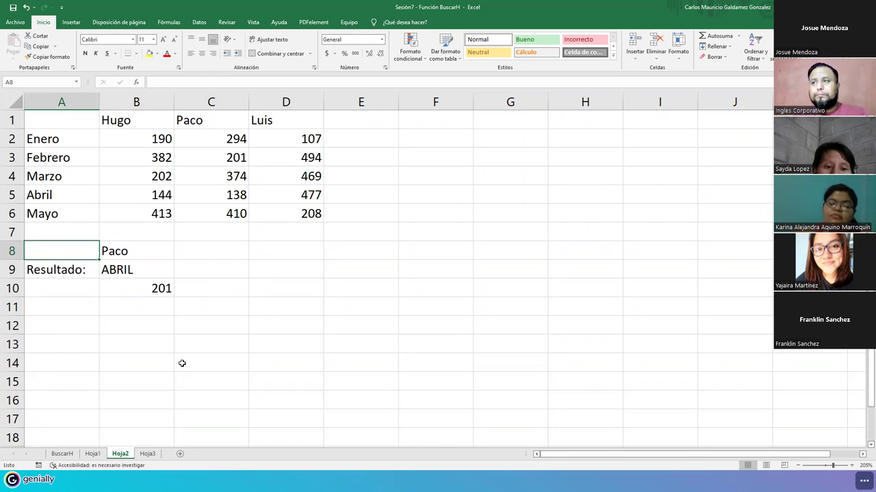
pyautogui.click(112, 249)
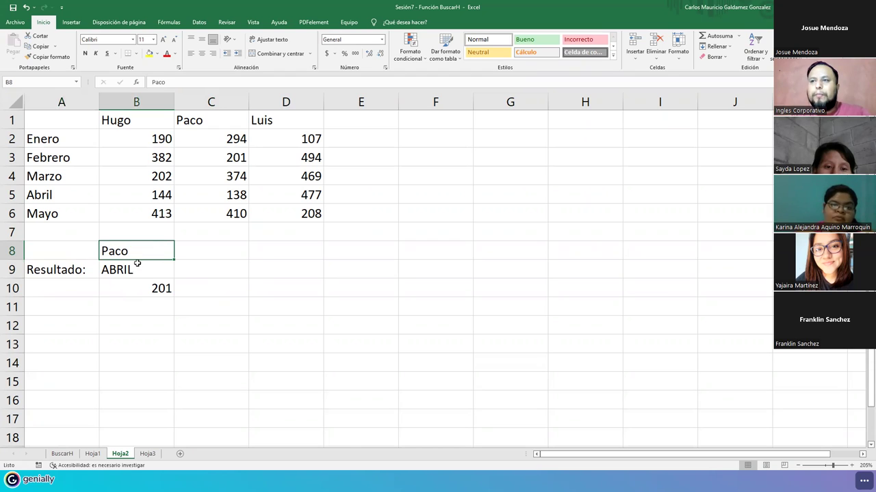
pyautogui.click(138, 269)
pyautogui.write('Fabrer')
pyautogui.press('BackSpace')
pyautogui.press('BackSpace')
pyautogui.press('BackSpace')
pyautogui.press('BackSpace')
pyautogui.press('BackSpace')
pyautogui.write('ebrero')
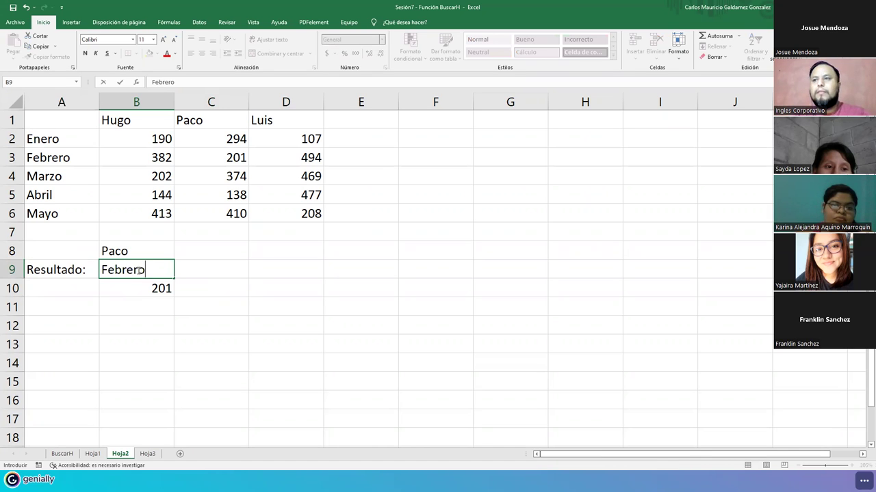
# - Commit Febrero in B9 and examine the seller and month criteria in B8:B9
pyautogui.press('Return')
pyautogui.click(140, 270)
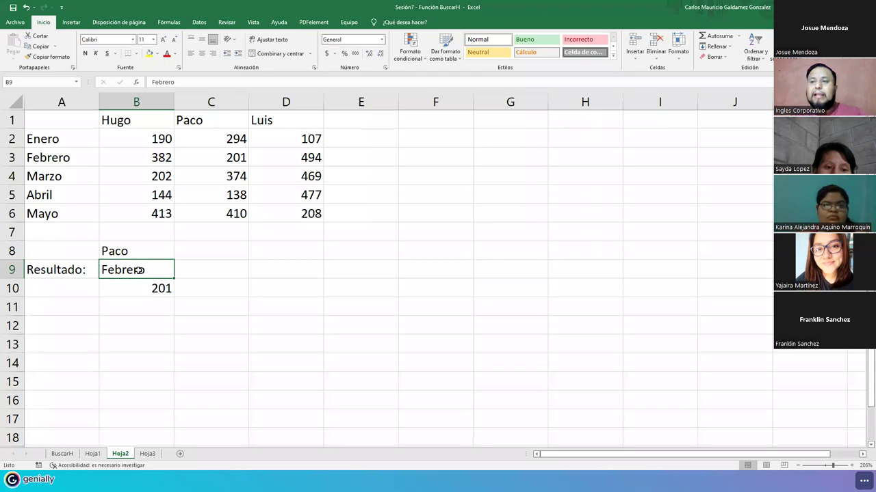
pyautogui.click(189, 268)
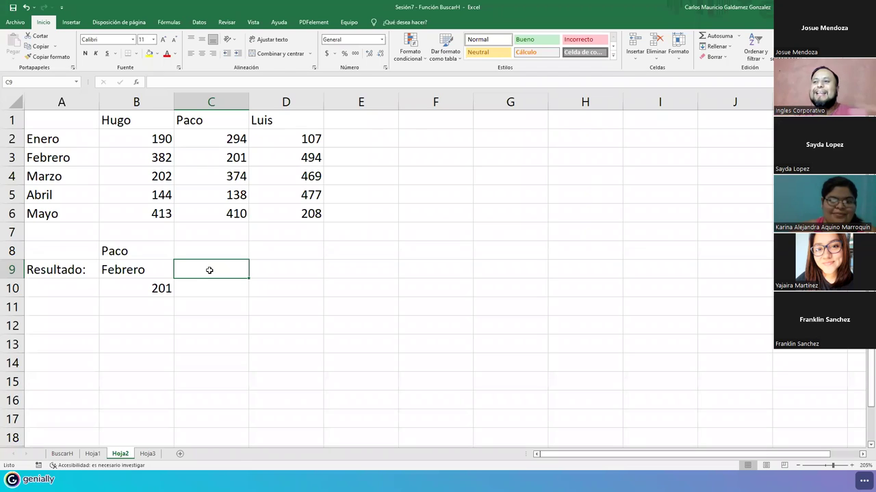
pyautogui.click(138, 276)
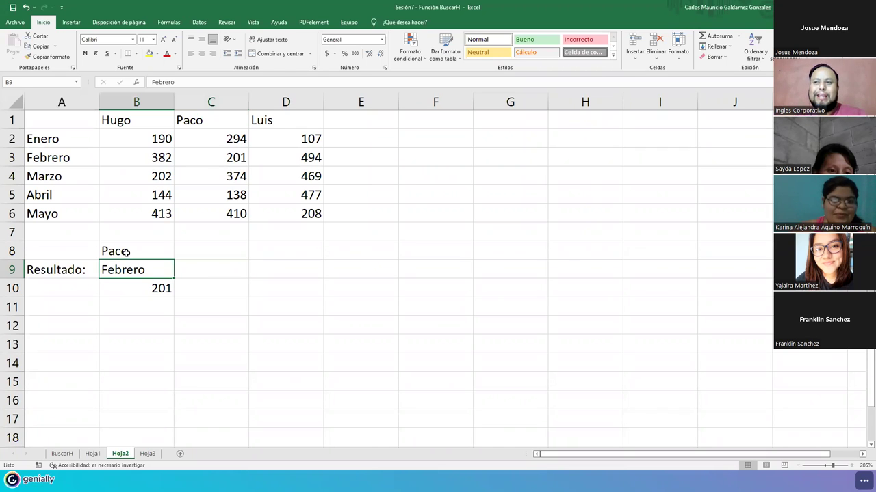
pyautogui.click(127, 253)
pyautogui.moveTo(127, 252); pyautogui.dragTo(127, 270)
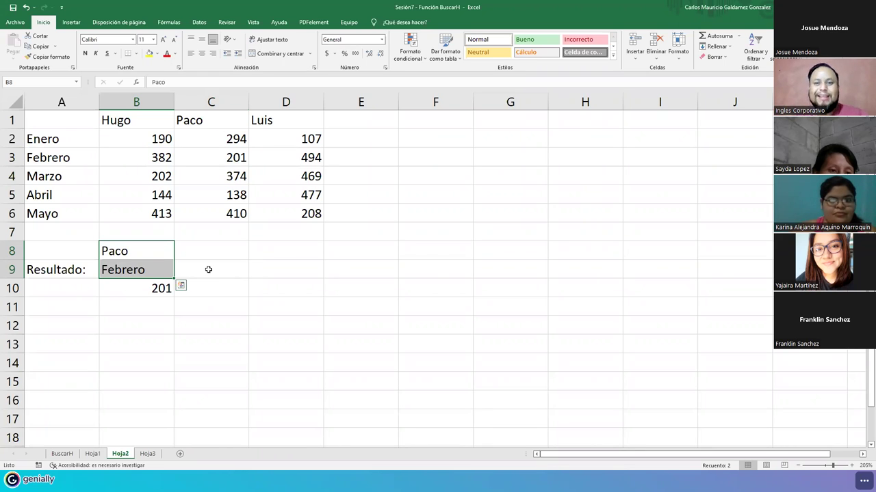
pyautogui.click(149, 257)
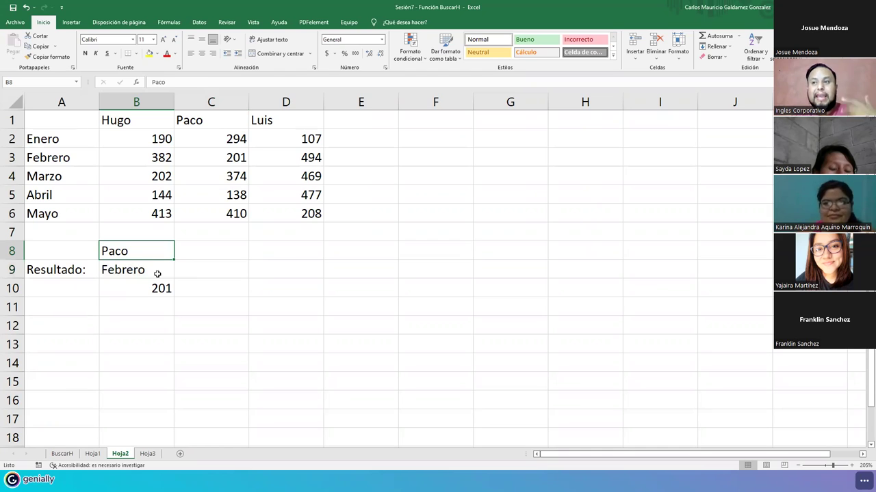
pyautogui.click(157, 274)
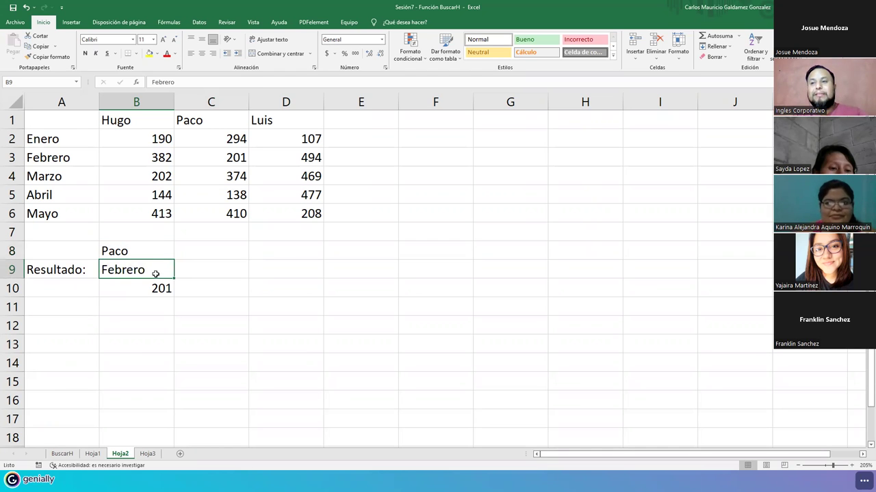
# - Replace the seller in B8 with the one from D1 and the month in B9 with Abril
pyautogui.click(125, 252)
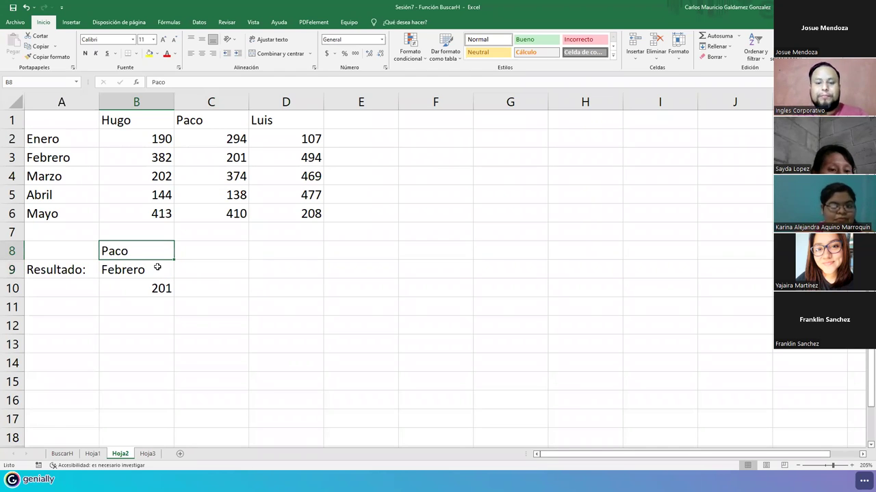
pyautogui.write('Ab')
pyautogui.press('BackSpace')
pyautogui.press('BackSpace')
pyautogui.write('Luis')
pyautogui.press('Return')
pyautogui.write('Abril')
pyautogui.press('Return')
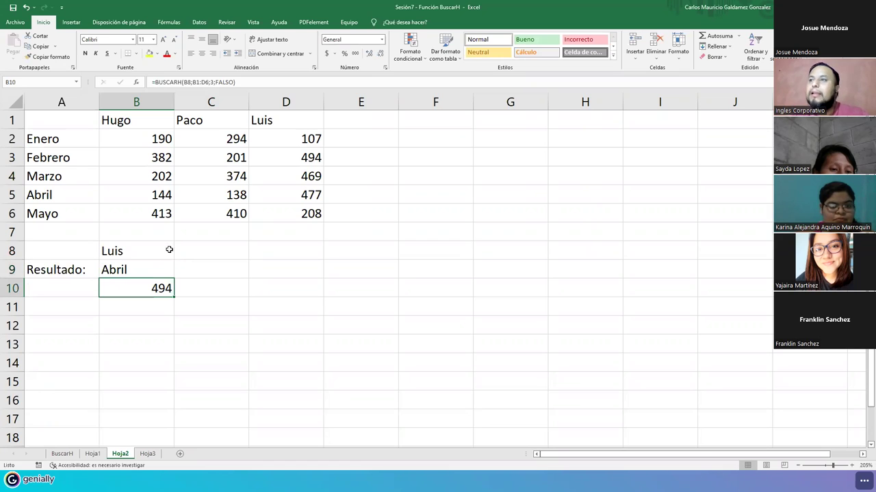
# - Set the row index in B10 to 5 so it reads =BUSCARH(B8;B1:D6;5;FALSO), and check the result against the Abril value in D5
pyautogui.click(134, 249)
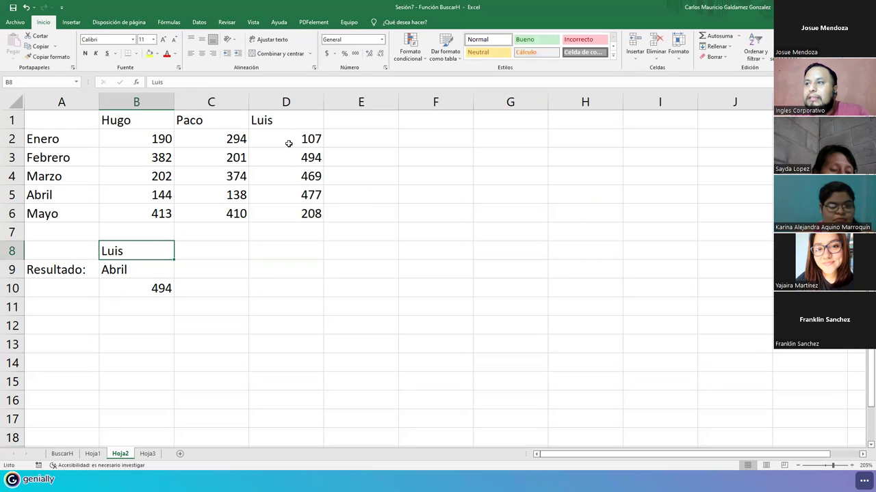
pyautogui.click(288, 156)
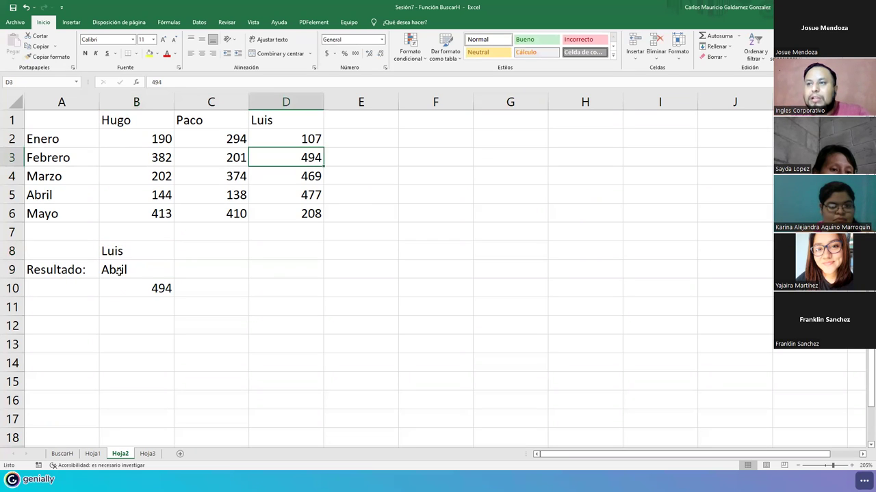
pyautogui.click(142, 292)
pyautogui.doubleClick(143, 293)
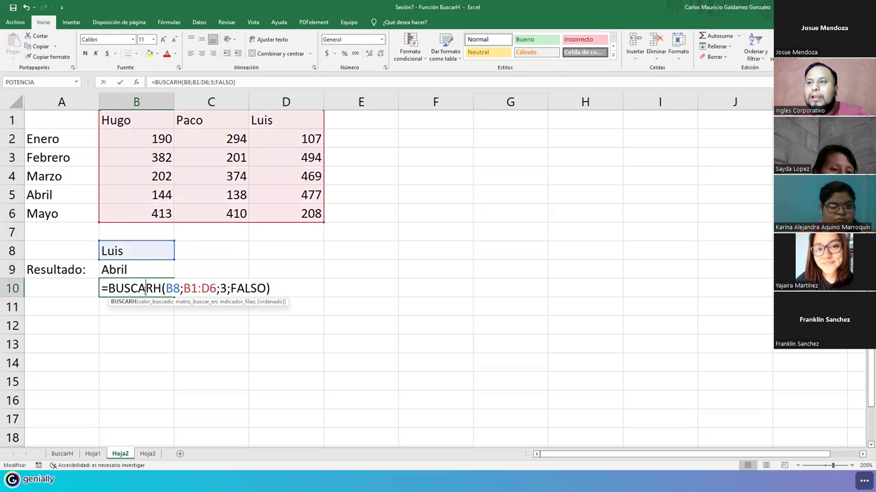
pyautogui.doubleClick(223, 289)
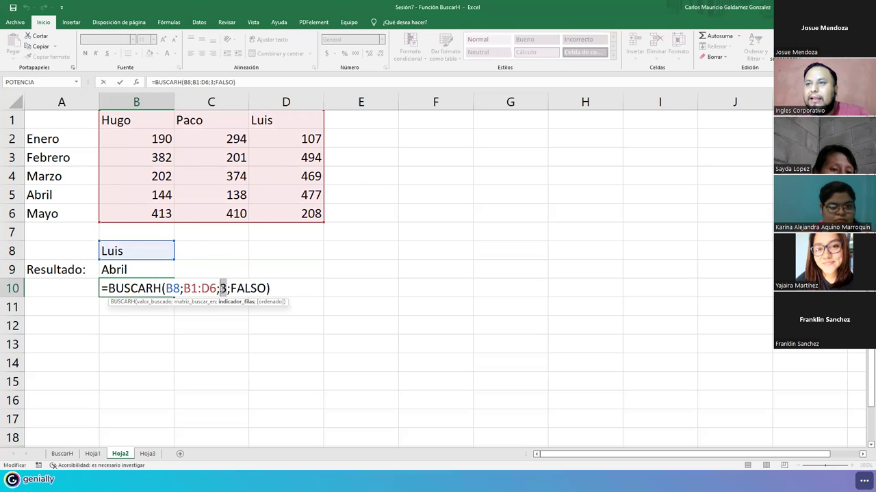
pyautogui.write('5')
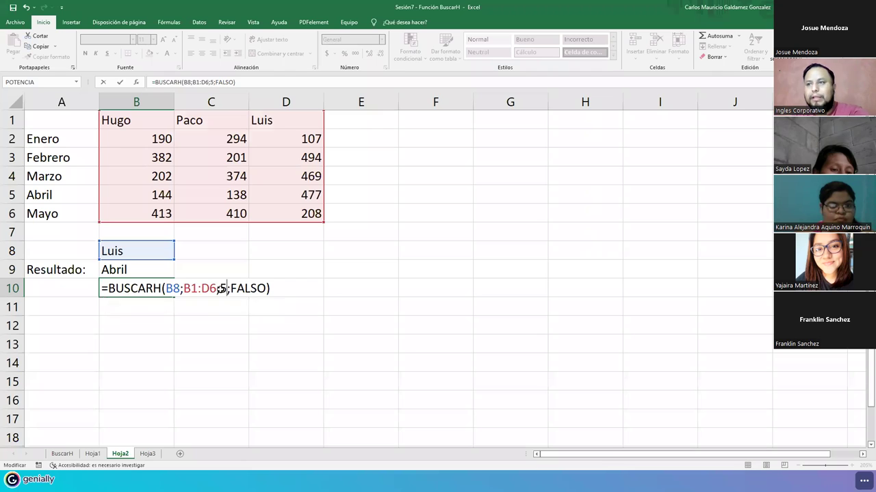
pyautogui.press('Return')
pyautogui.press('Up')
pyautogui.click(294, 195)
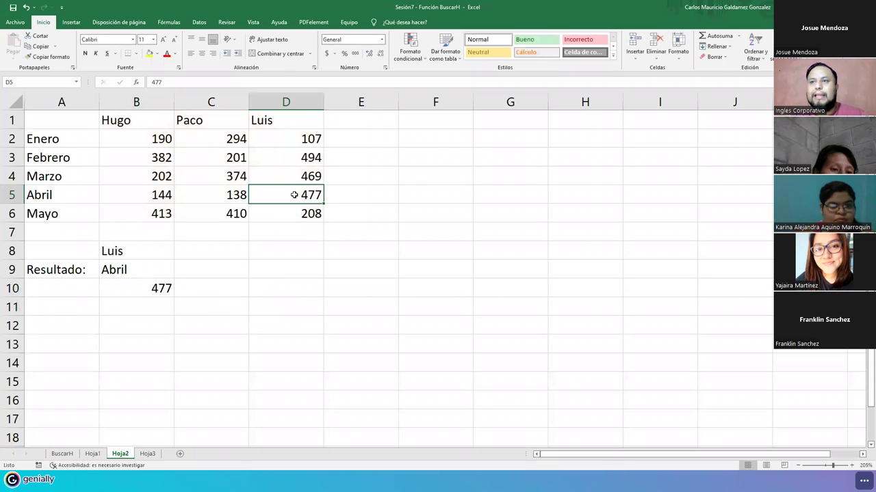
pyautogui.click(19, 193)
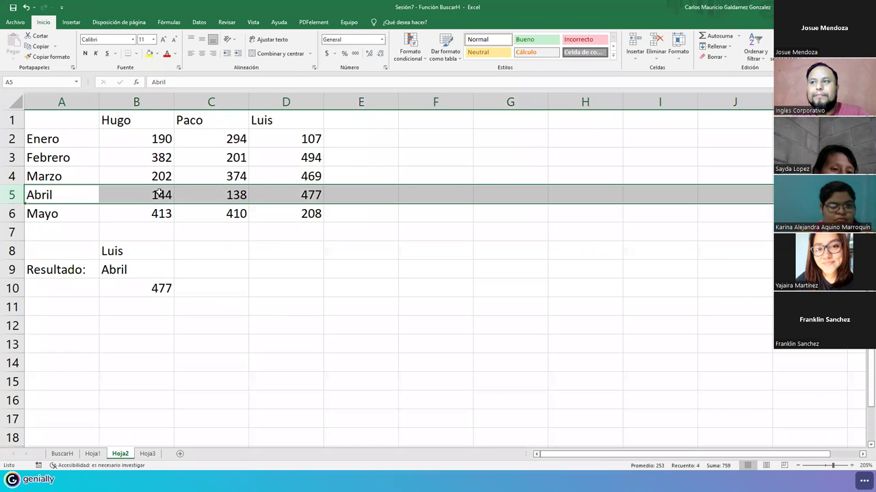
pyautogui.click(280, 196)
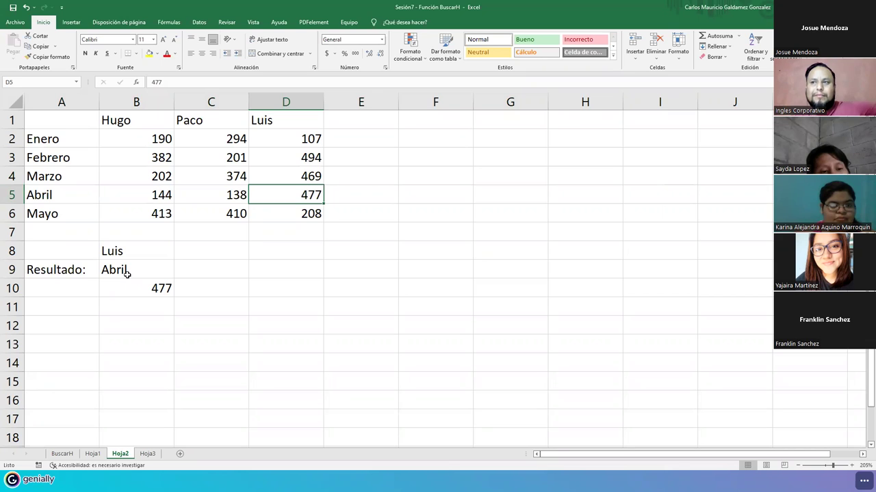
# - Clear the seller in B8 and give the cell a Lista data validation with the source =$B$1:$D$1
pyautogui.click(154, 249)
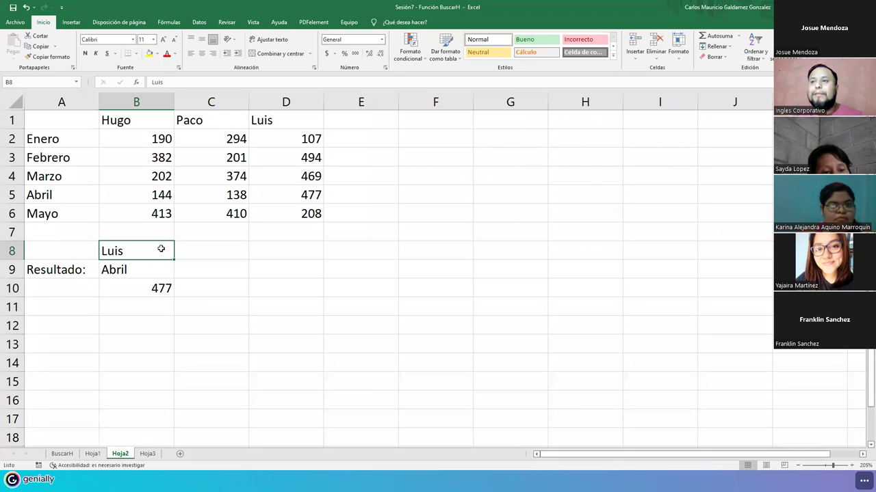
pyautogui.press('Delete')
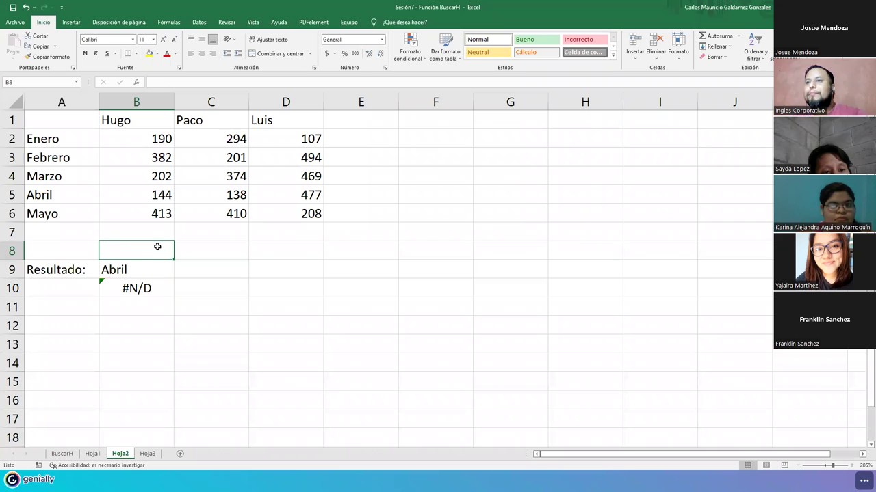
pyautogui.click(200, 24)
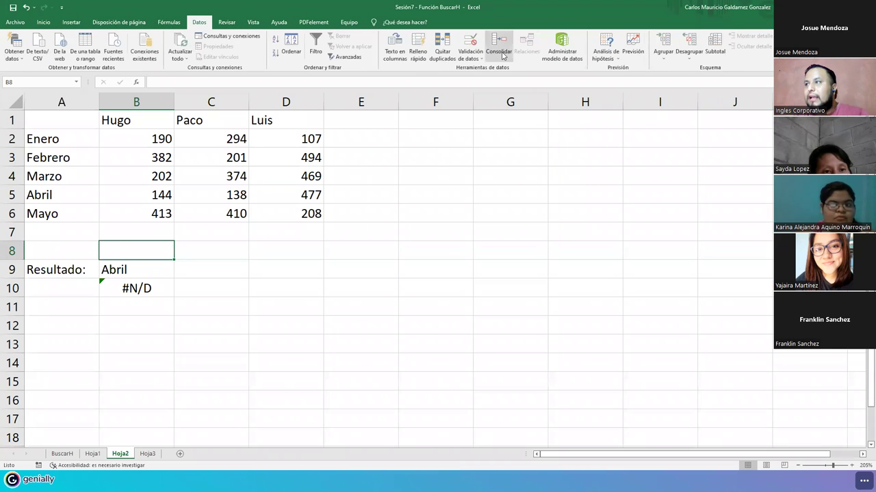
pyautogui.click(470, 60)
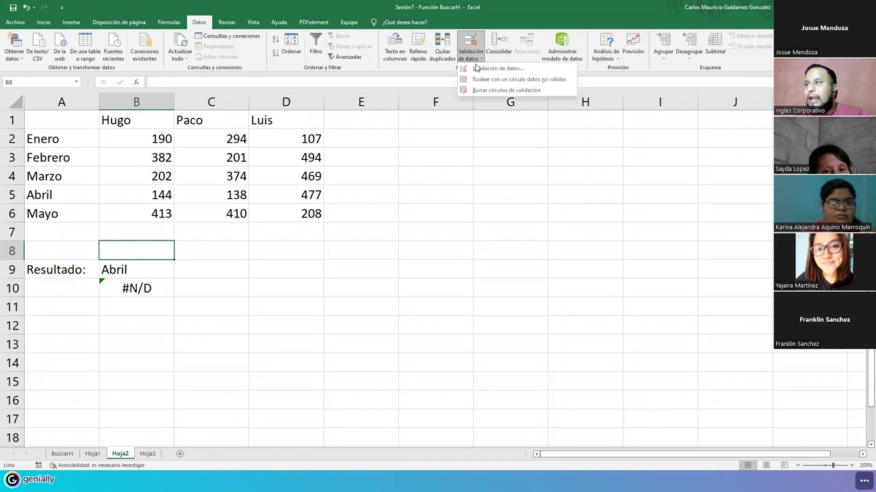
pyautogui.click(477, 68)
pyautogui.click(400, 202)
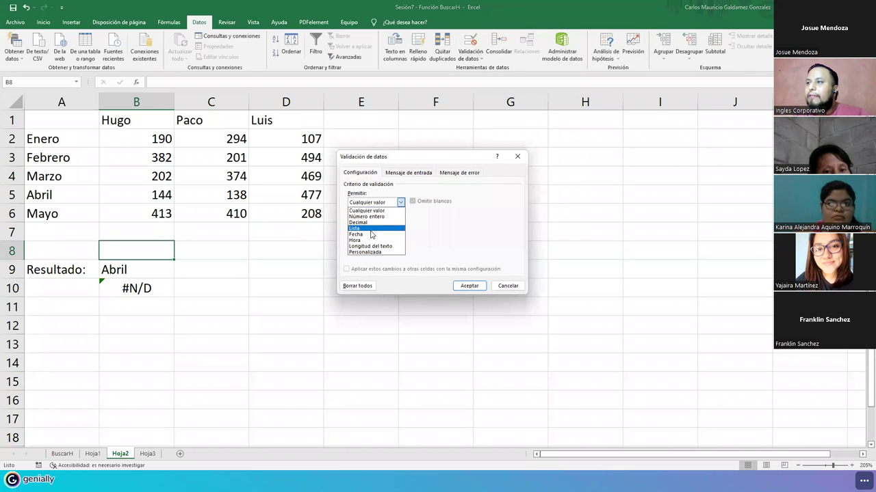
pyautogui.click(370, 229)
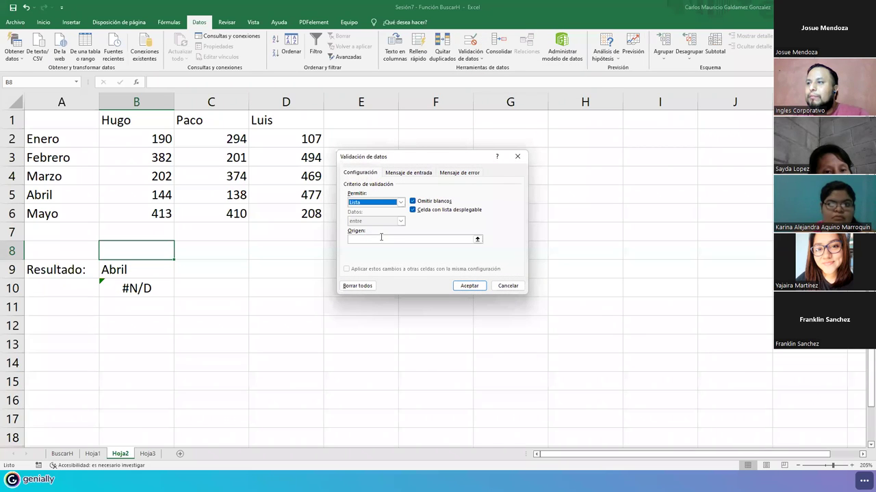
pyautogui.click(477, 239)
pyautogui.moveTo(137, 122); pyautogui.dragTo(271, 120)
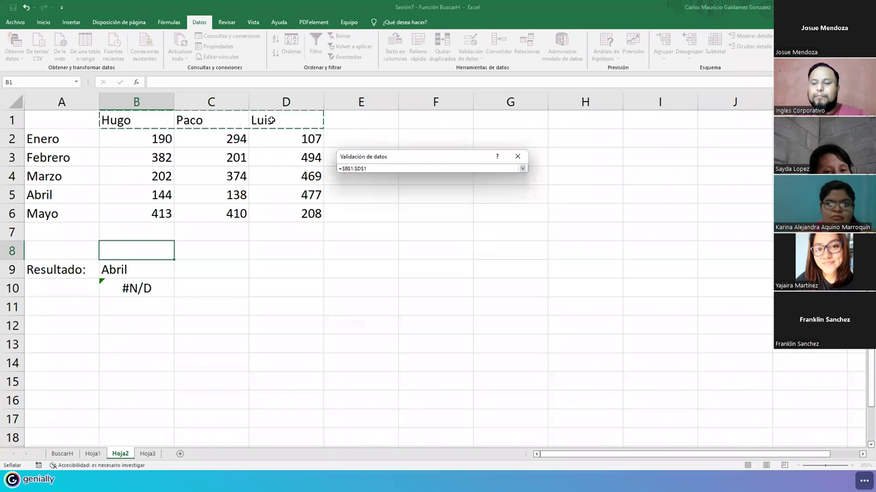
pyautogui.click(522, 168)
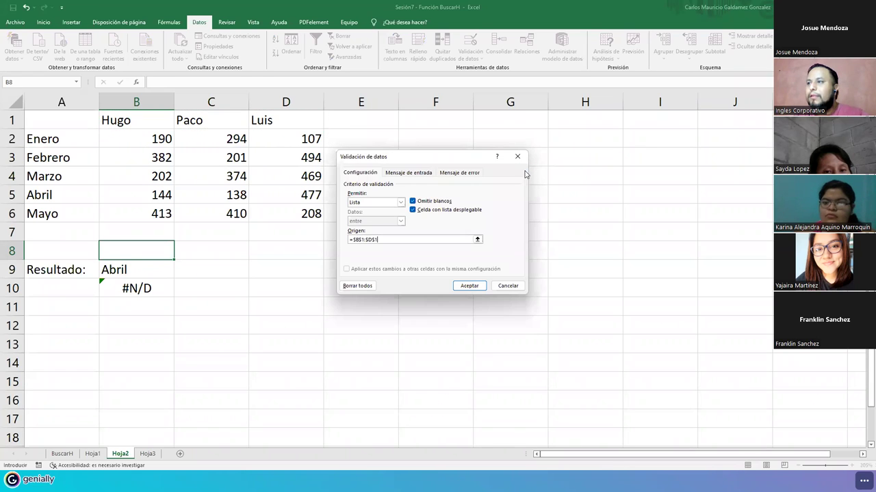
pyautogui.click(469, 286)
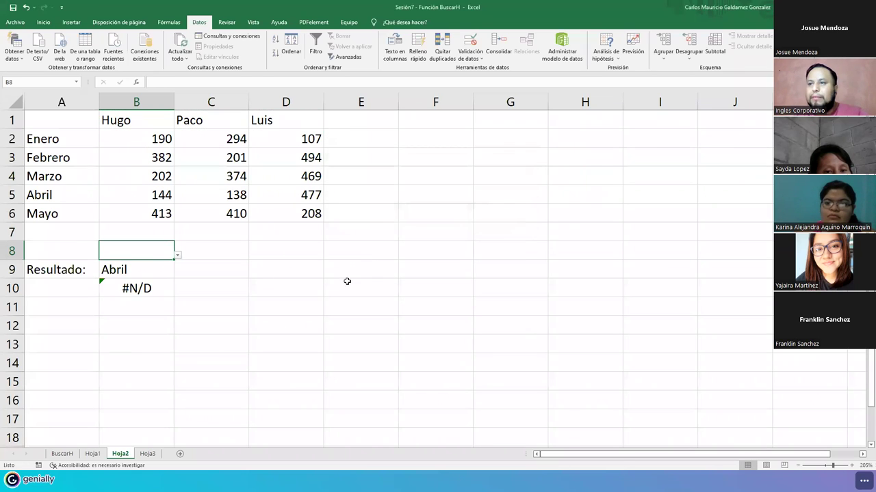
# - Choose each of the three sellers in turn from the drop-down list in B8, ending with the one from D1
pyautogui.click(177, 255)
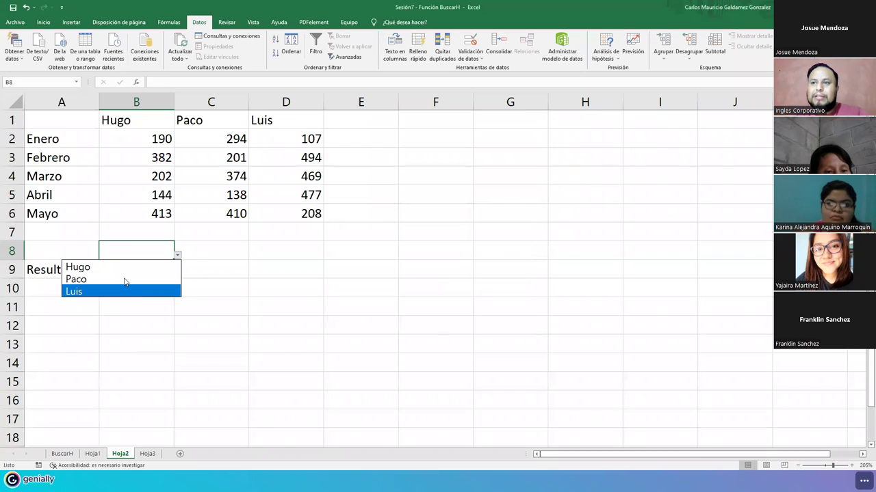
pyautogui.click(123, 267)
pyautogui.click(177, 255)
pyautogui.click(168, 279)
pyautogui.click(178, 256)
pyautogui.click(141, 290)
pyautogui.click(177, 255)
pyautogui.click(177, 255)
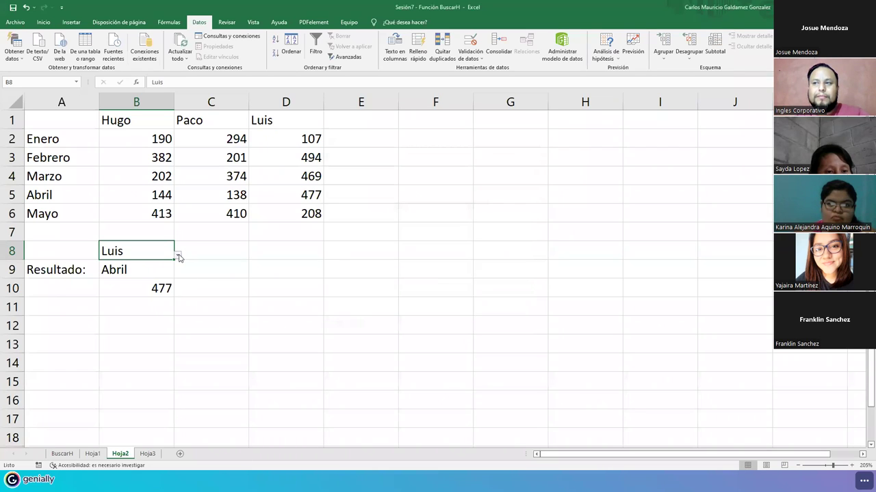
# - Replace the row index in the B10 formula with the month cell so it reads =BUSCARH(B8;B1:D6;B9;FALSO)
pyautogui.click(157, 287)
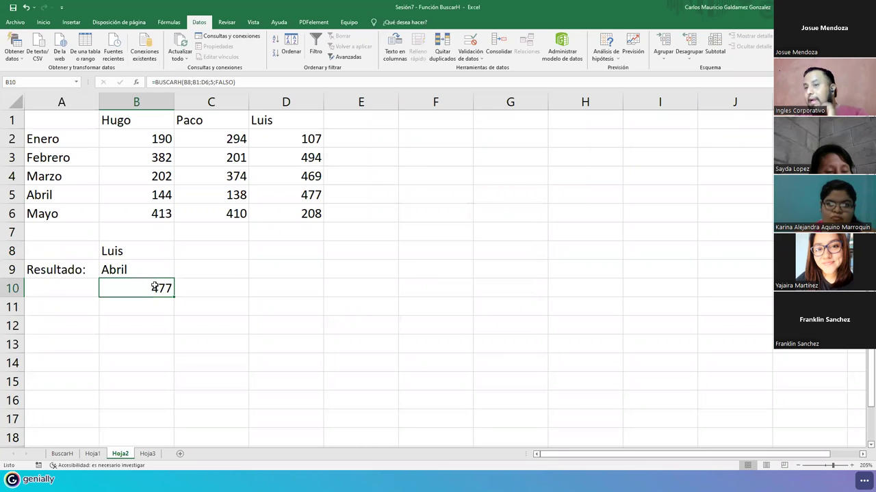
pyautogui.doubleClick(155, 288)
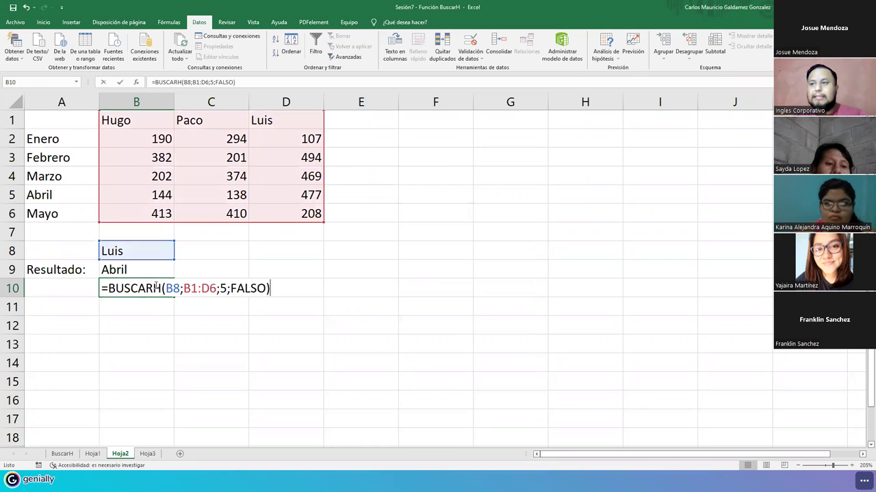
pyautogui.doubleClick(222, 288)
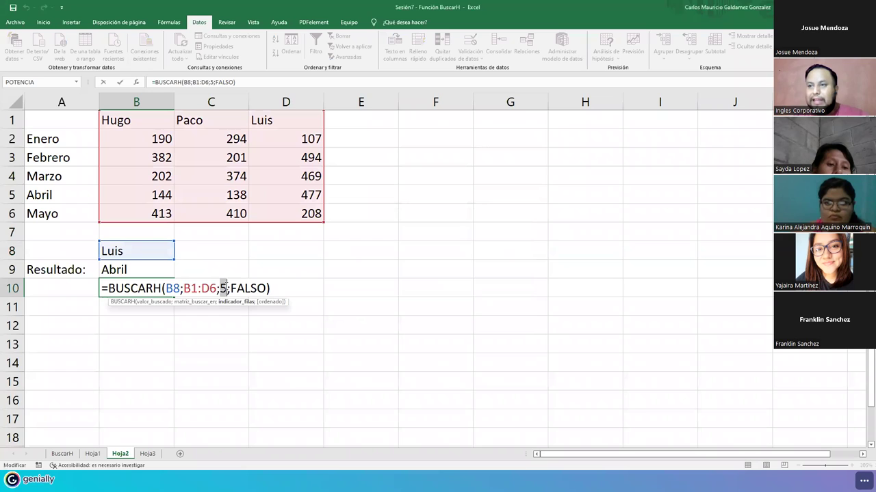
pyautogui.click(106, 272)
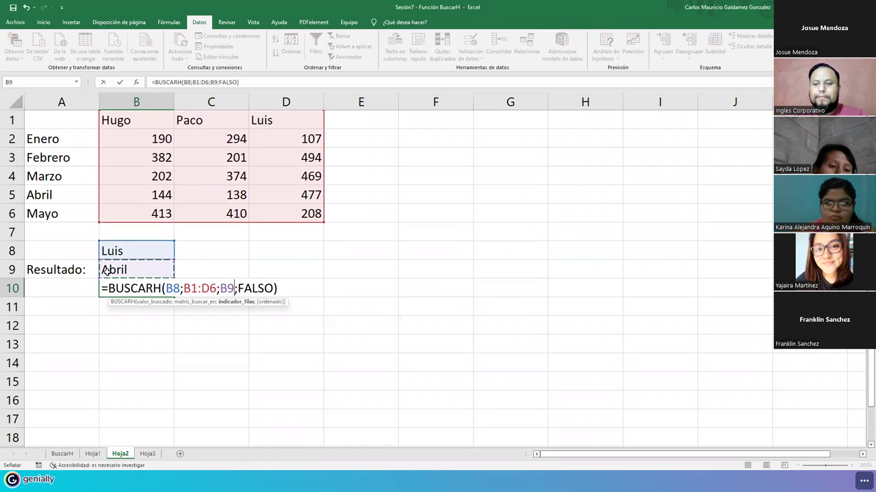
pyautogui.press('Return')
pyautogui.press('Up')
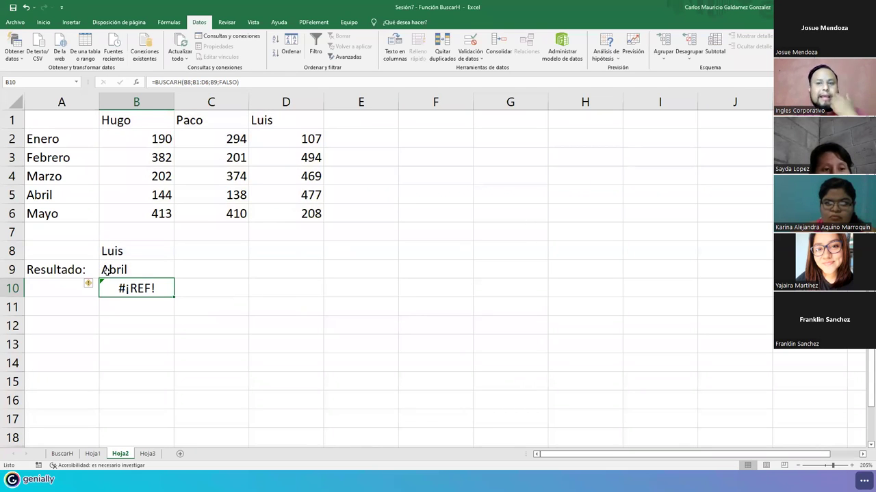
# - Begin a data validation for the month cell B9 that allows Lista values
pyautogui.click(146, 267)
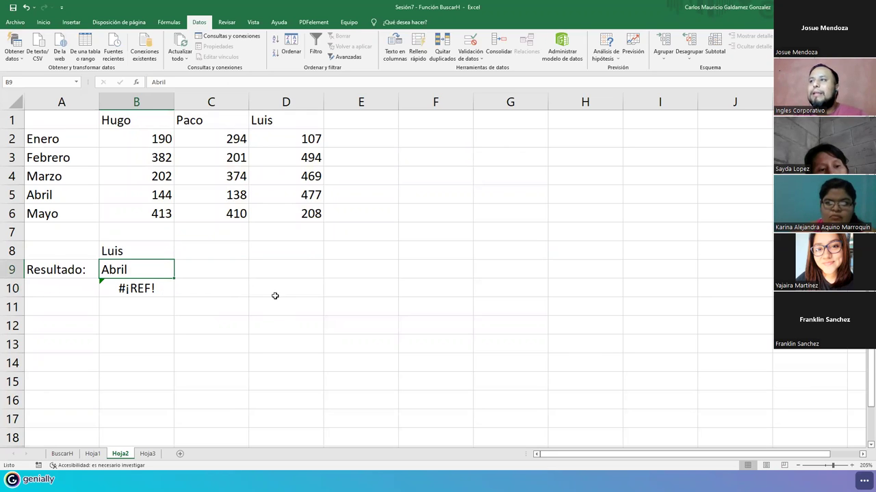
pyautogui.click(470, 41)
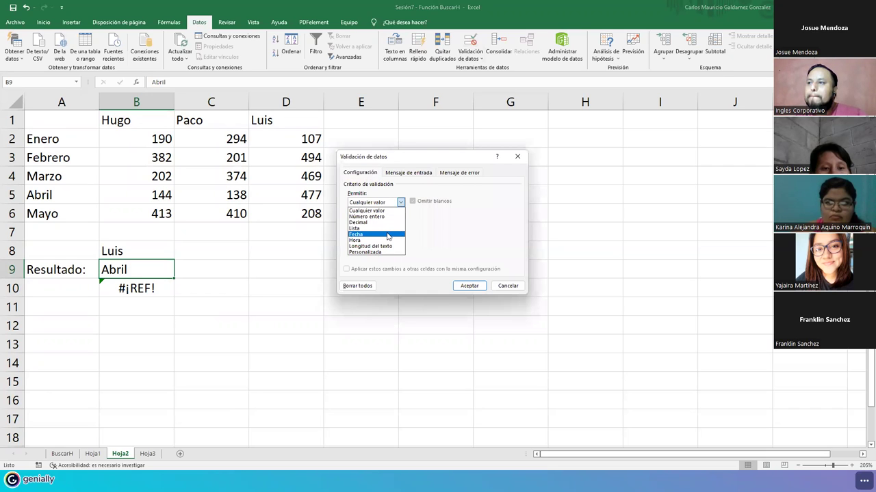
pyautogui.click(383, 229)
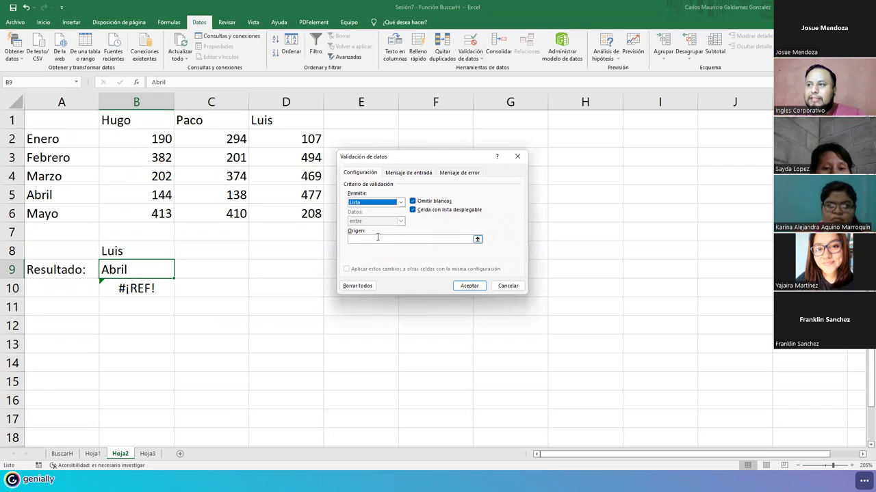
pyautogui.click(377, 239)
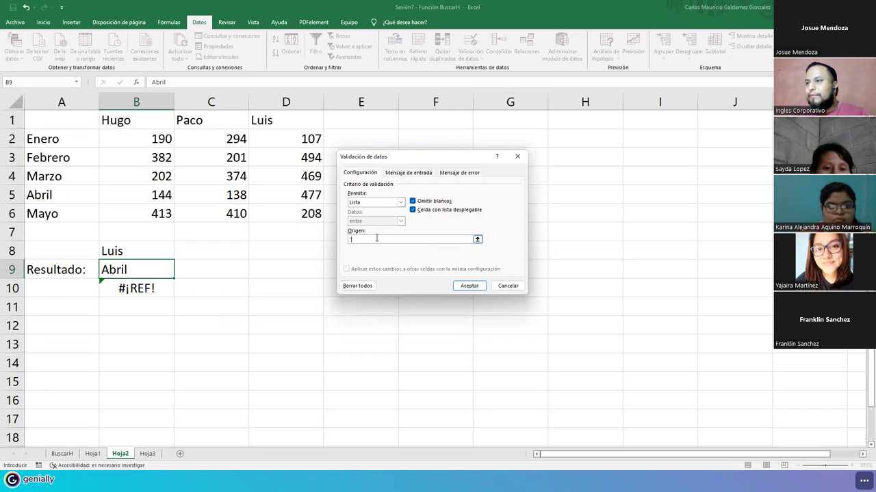
# - Start the B9 list source with month entries paired with row numbers, "Enero=2;"Febrero=3
pyautogui.press('BackSpace')
pyautogui.press('BackSpace')
pyautogui.press('BackSpace')
pyautogui.write('Enero=1; Febrero;Febrero')
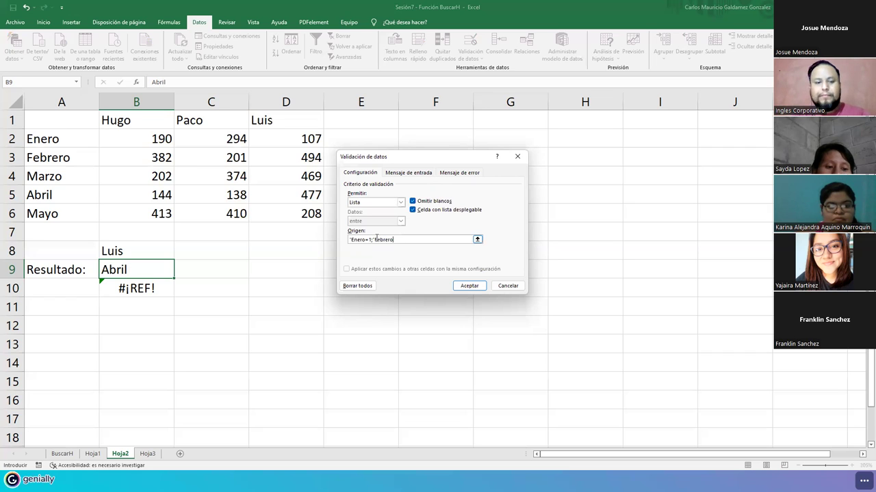
pyautogui.write('+')
pyautogui.press('Left')
pyautogui.click(369, 239)
pyautogui.press('BackSpace')
pyautogui.write('2')
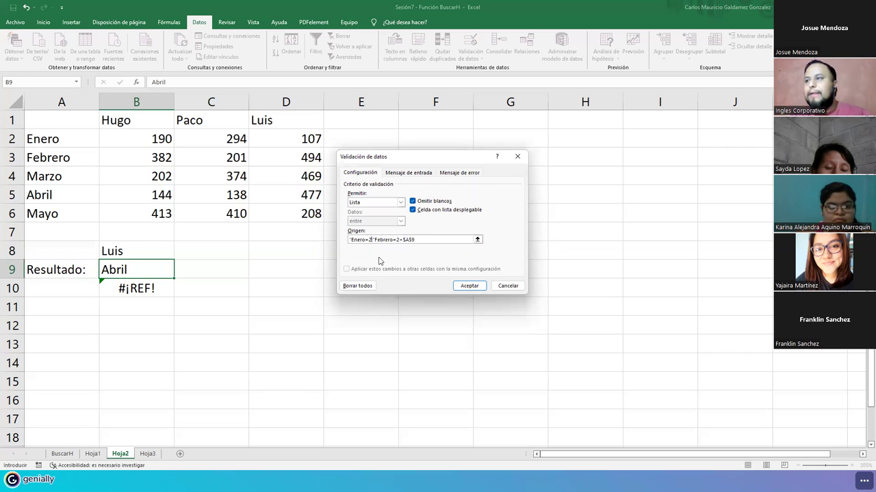
pyautogui.click(402, 239)
pyautogui.press('Delete')
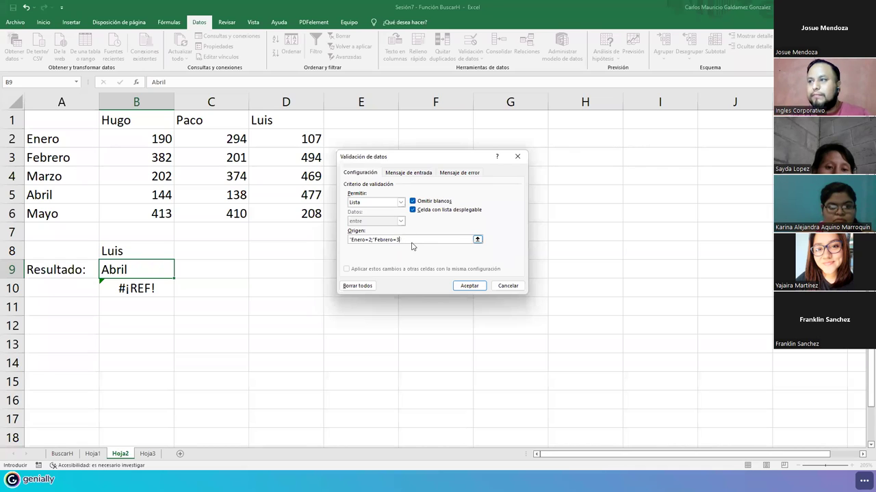
# - Extend the B9 list source with the entries "Marzo"=4;"Abril"=5;"Mayo=6
pyautogui.write('"Ma')
pyautogui.write('r')
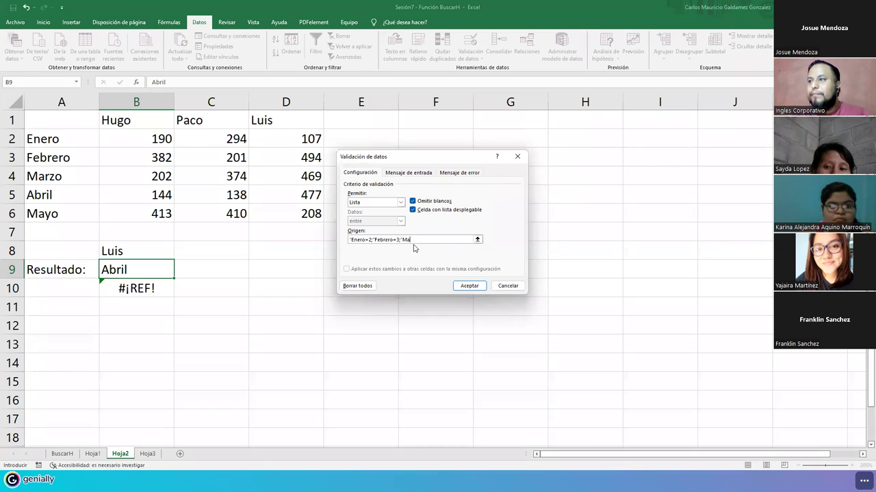
pyautogui.write('zo"=')
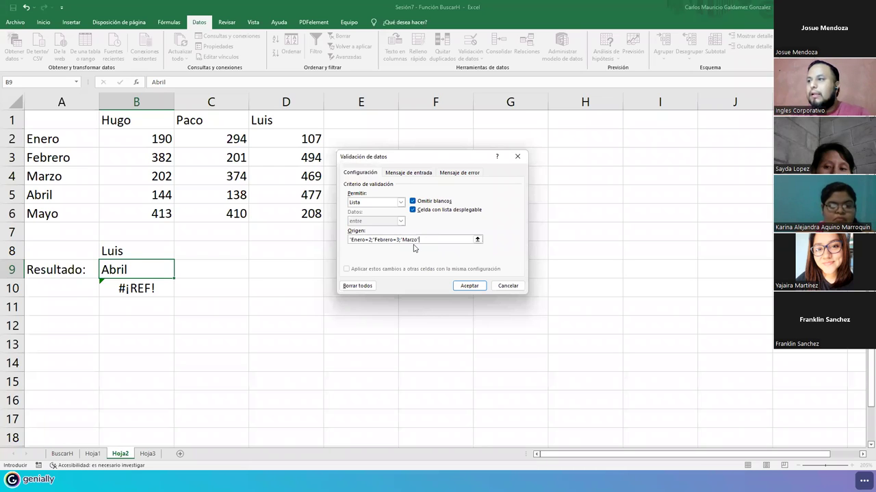
pyautogui.write('4;')
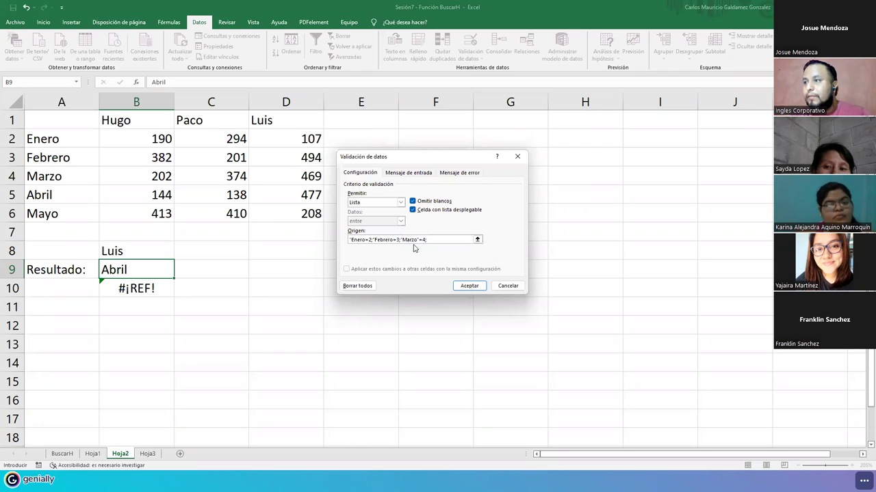
pyautogui.write('"Ab')
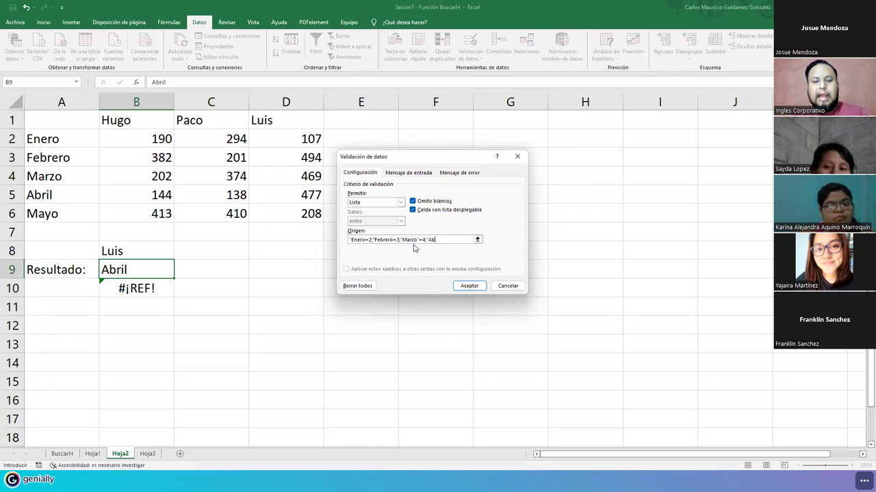
pyautogui.write('ril"')
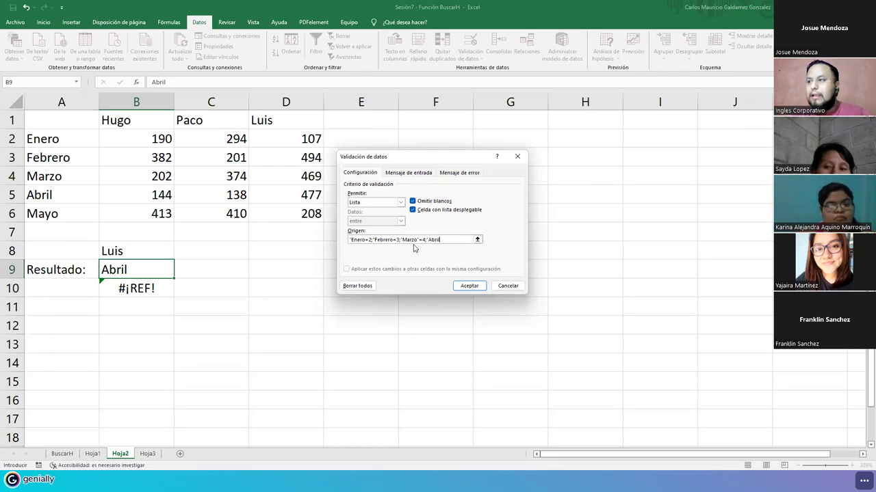
pyautogui.write('=')
pyautogui.write('5;"Mayo=6')
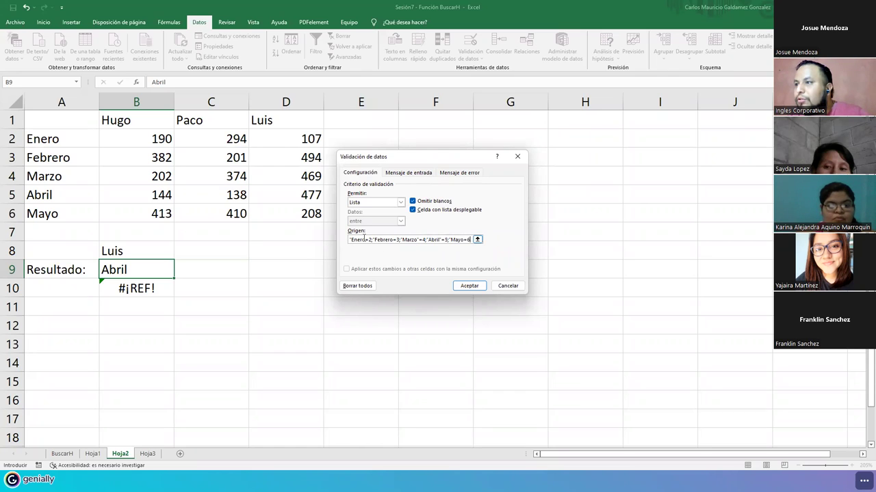
# - Add the missing closing quotes after Enero, Febrero and Mayo in the B9 list source and apply the validation
pyautogui.click(365, 238)
pyautogui.write('"=2;')
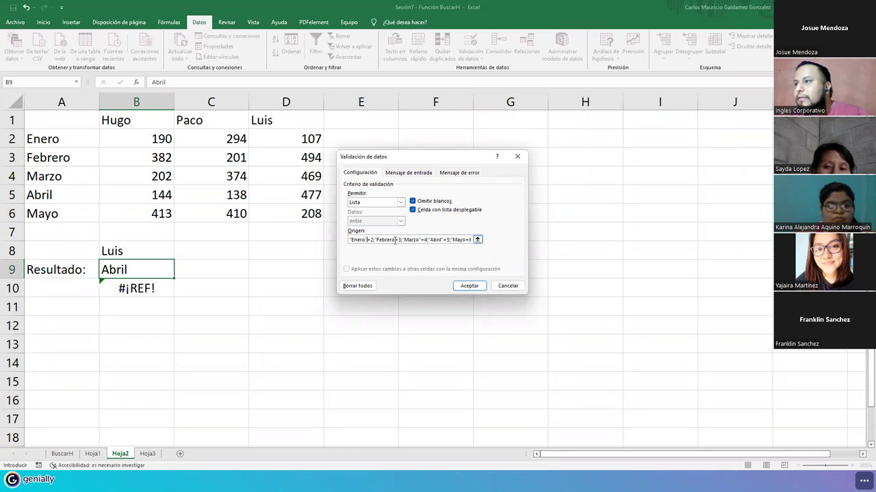
pyautogui.write('"')
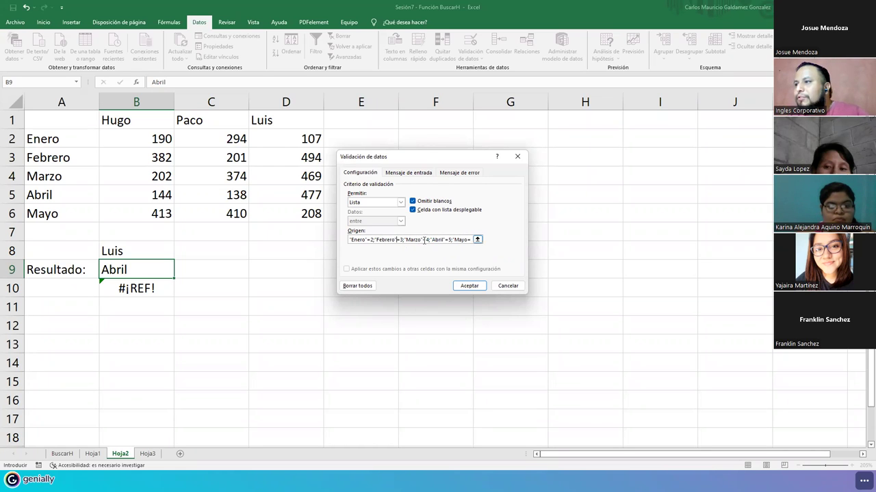
pyautogui.click(443, 240)
pyautogui.write('"')
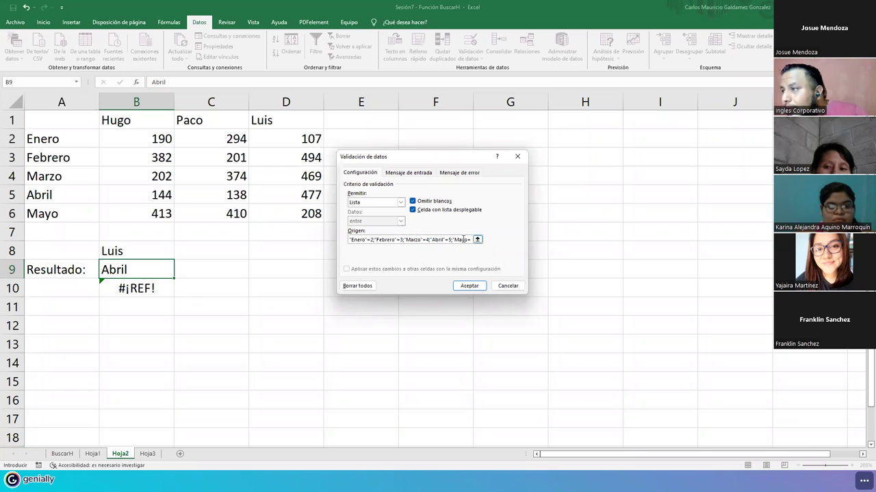
pyautogui.press('Right')
pyautogui.press('Right')
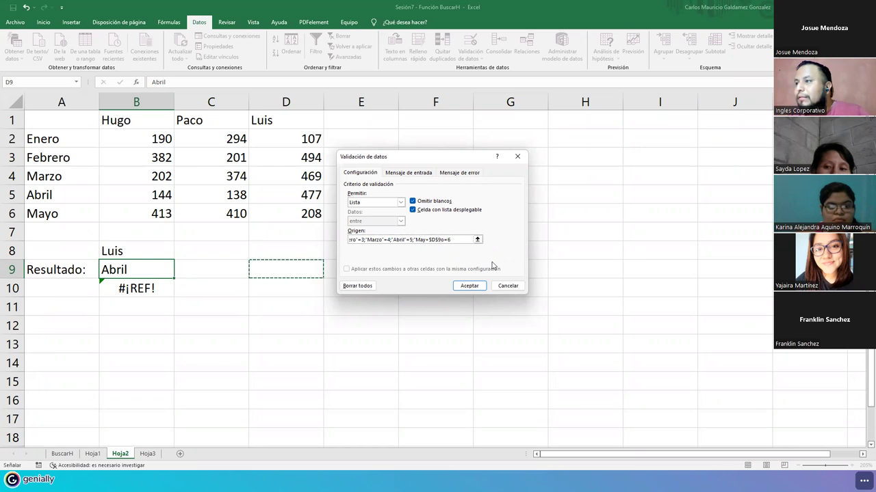
pyautogui.press('BackSpace')
pyautogui.press('BackSpace')
pyautogui.press('BackSpace')
pyautogui.press('BackSpace')
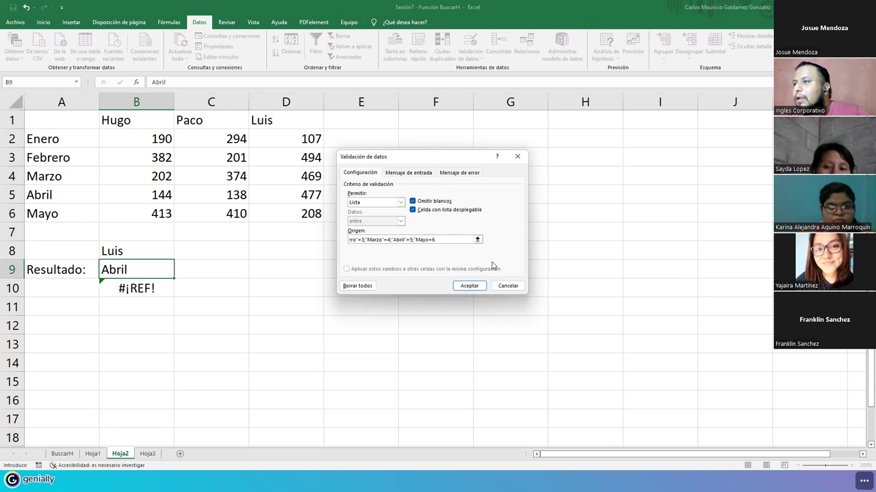
pyautogui.click(433, 240)
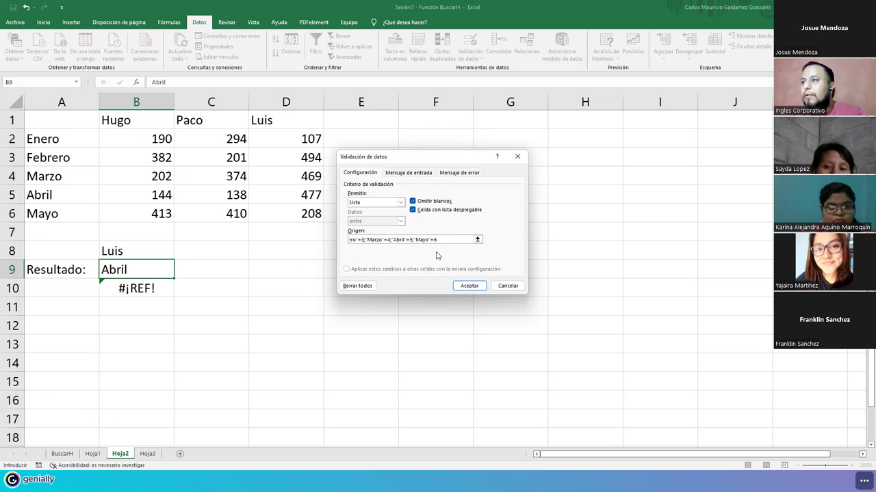
pyautogui.click(460, 285)
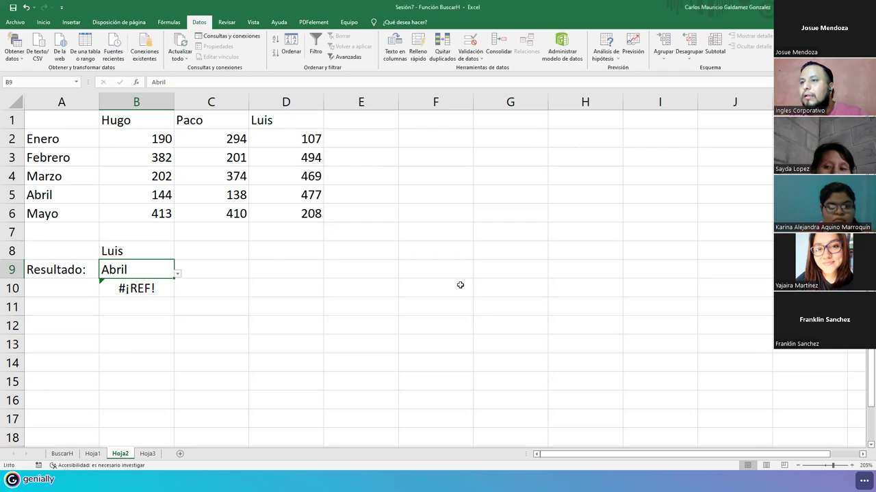
# - Choose "Febrero"=3 from the drop-down list in B9 and inspect the cell's content
pyautogui.click(178, 274)
pyautogui.press('Escape')
pyautogui.hotkey('ctrl', 'z')
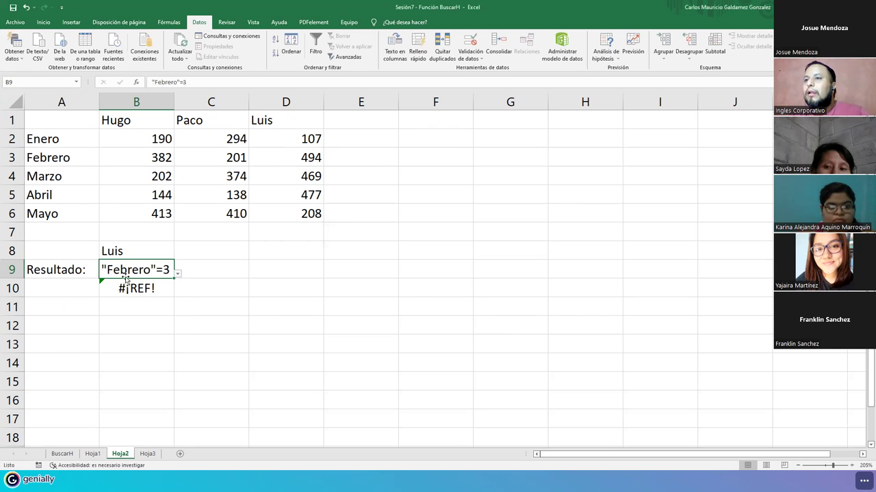
pyautogui.doubleClick(120, 274)
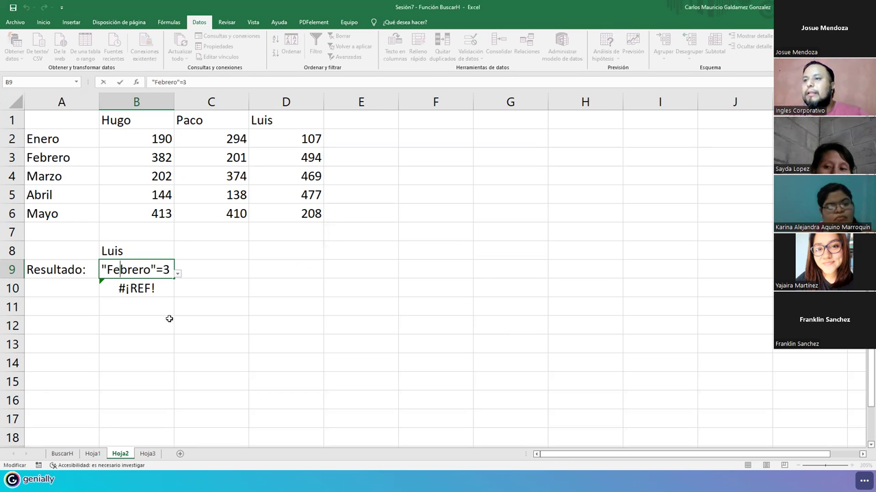
pyautogui.press('Escape')
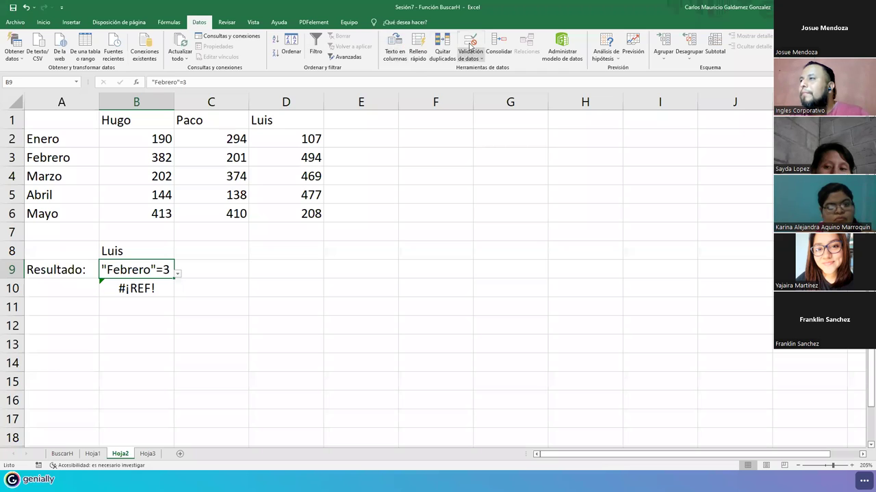
# - Try to turn the B9 list source into a formula by putting an equals sign before "Enero"=2
pyautogui.click(470, 42)
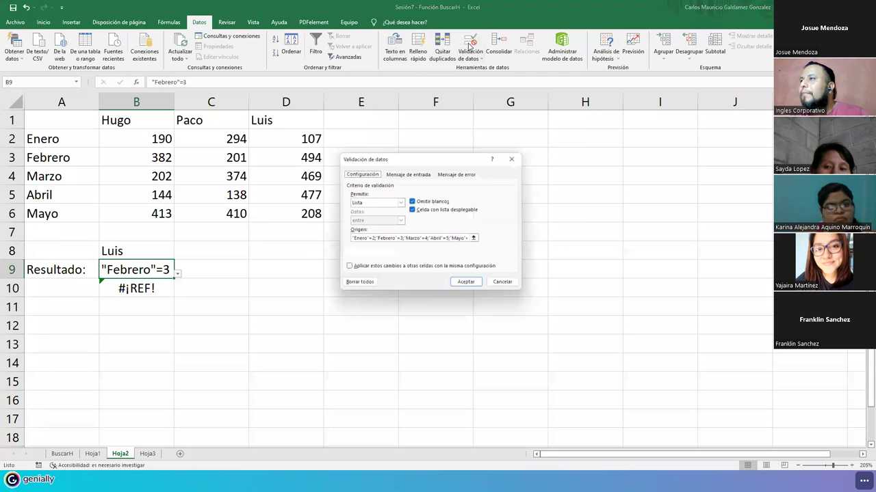
pyautogui.click(351, 240)
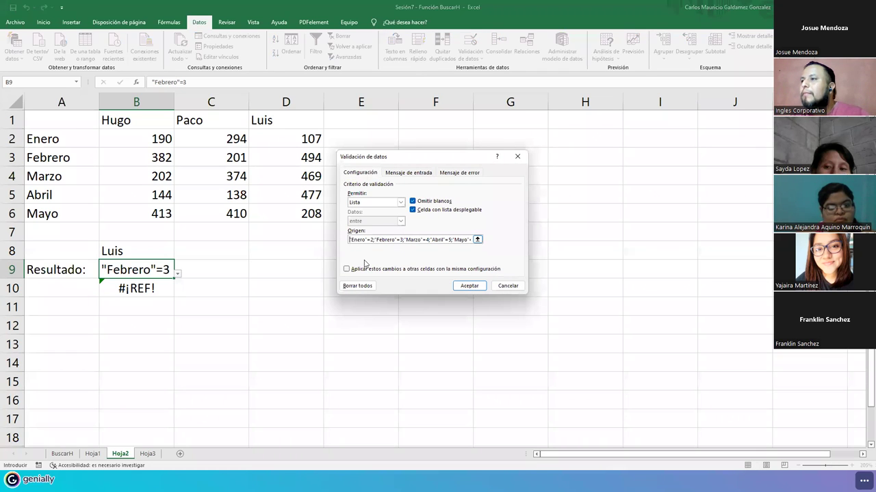
pyautogui.press('Return')
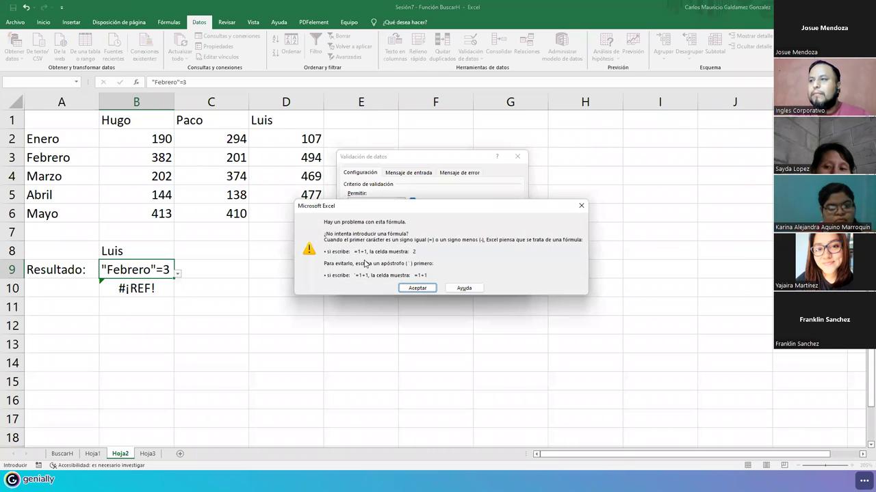
pyautogui.press('Return')
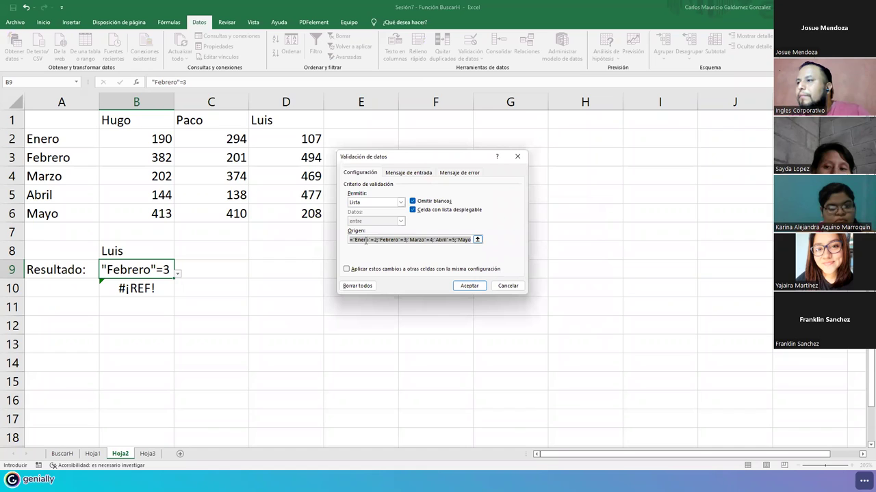
# - Replace the month entries in the B9 list source with =2,3,4,5,6 and try to apply it
pyautogui.click(353, 240)
pyautogui.moveTo(351, 241); pyautogui.dragTo(370, 241)
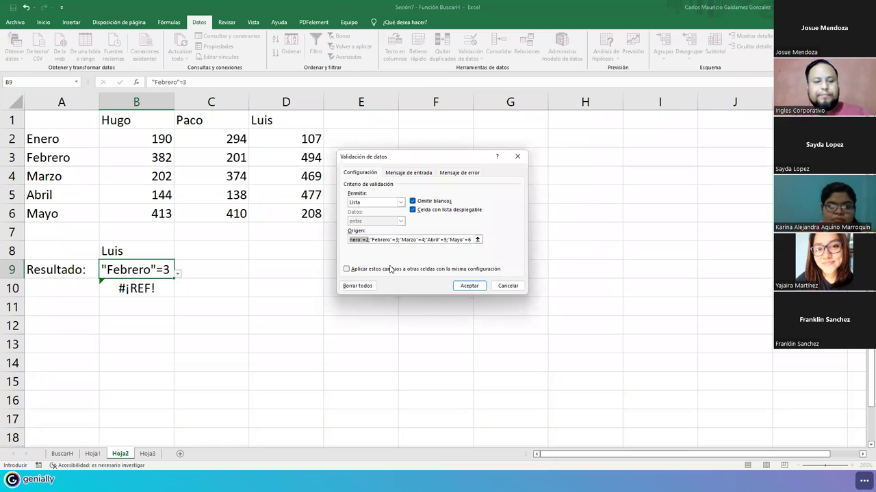
pyautogui.press('Delete')
pyautogui.press('Delete')
pyautogui.press('Delete')
pyautogui.press('Delete')
pyautogui.press('Delete')
pyautogui.press('Delete')
pyautogui.press('Delete')
pyautogui.press('Delete')
pyautogui.press('Delete')
pyautogui.press('Delete')
pyautogui.press('Delete')
pyautogui.press('Delete')
pyautogui.press('Delete')
pyautogui.press('Delete')
pyautogui.press('Delete')
pyautogui.press('Delete')
pyautogui.press('Delete')
pyautogui.press('Delete')
pyautogui.press('Delete')
pyautogui.press('Delete')
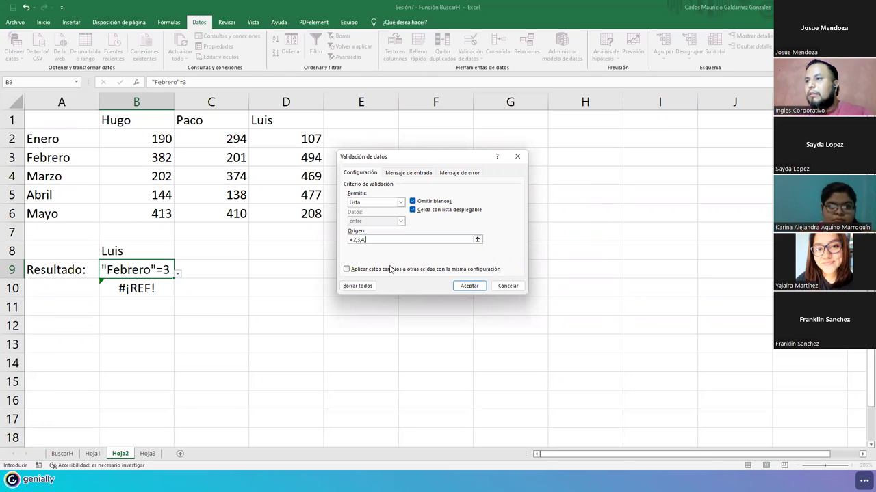
pyautogui.press('Return')
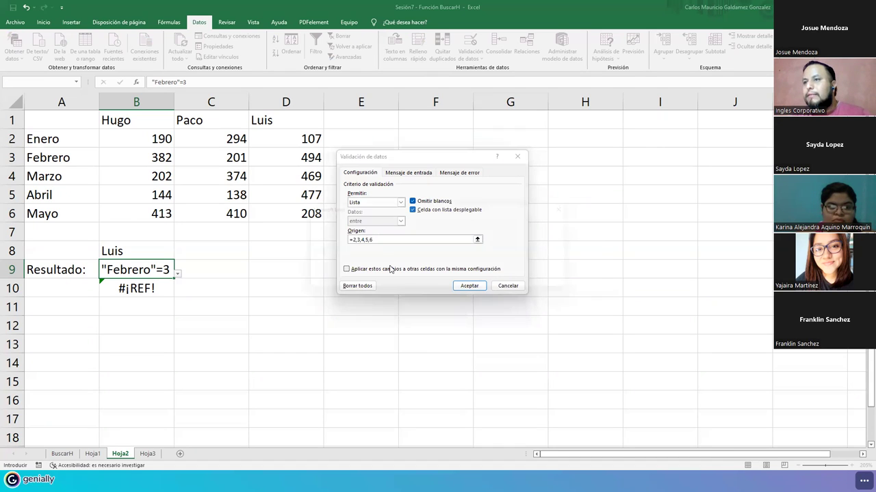
pyautogui.click(415, 290)
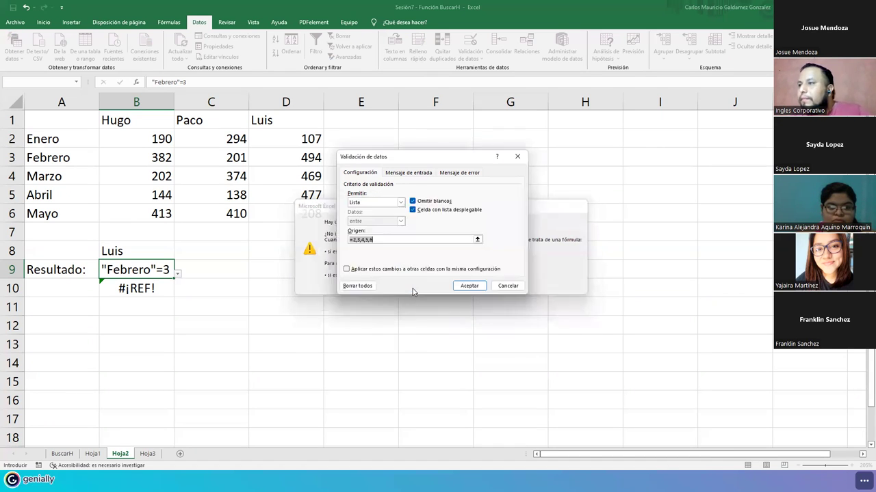
# - Change the B9 list source to use semicolons as =2;3;4;5;6 and try to apply the validation
pyautogui.click(354, 239)
pyautogui.press('Delete')
pyautogui.write(';')
pyautogui.press('Right')
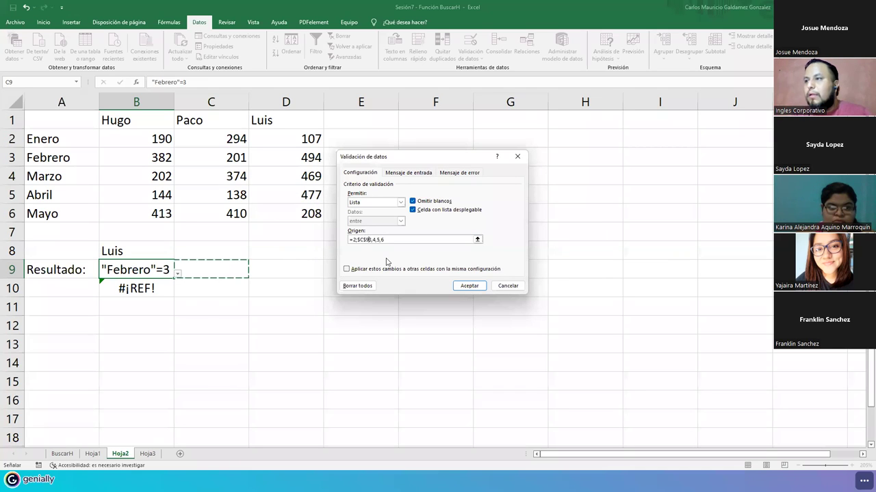
pyautogui.press('Delete')
pyautogui.press('Delete')
pyautogui.press('Delete')
pyautogui.press('Delete')
pyautogui.press('Delete')
pyautogui.press('Delete')
pyautogui.press('BackSpace')
pyautogui.press('BackSpace')
pyautogui.press('BackSpace')
pyautogui.press('BackSpace')
pyautogui.write('3;4;5;6')
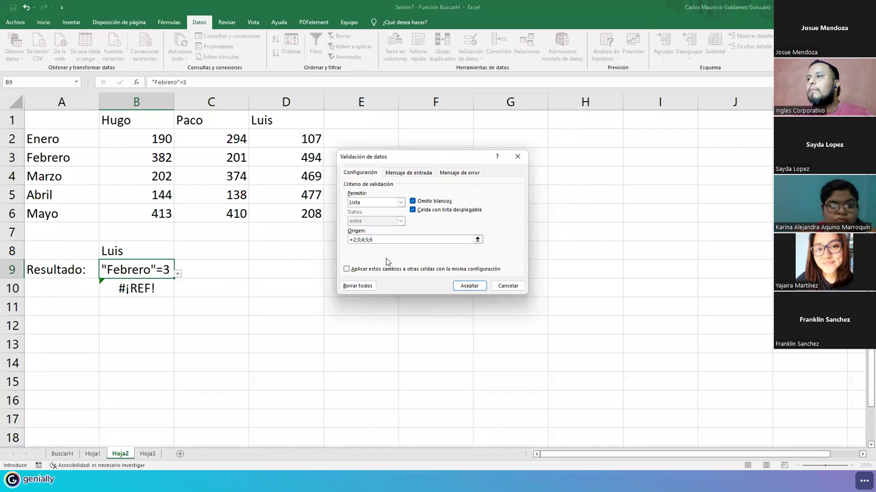
pyautogui.press('Return')
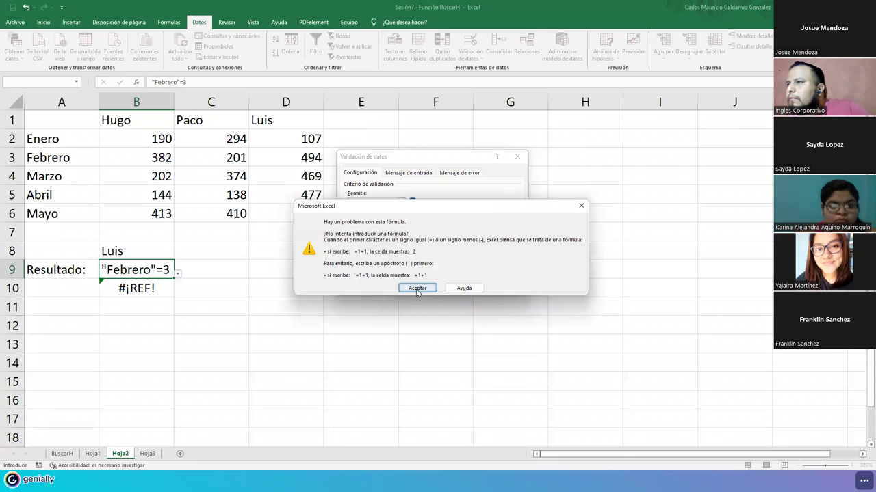
pyautogui.click(418, 288)
# - Remove the equals sign from the B9 list source so it reads 2;3;4;5;6 and apply the validation
pyautogui.press('Home')
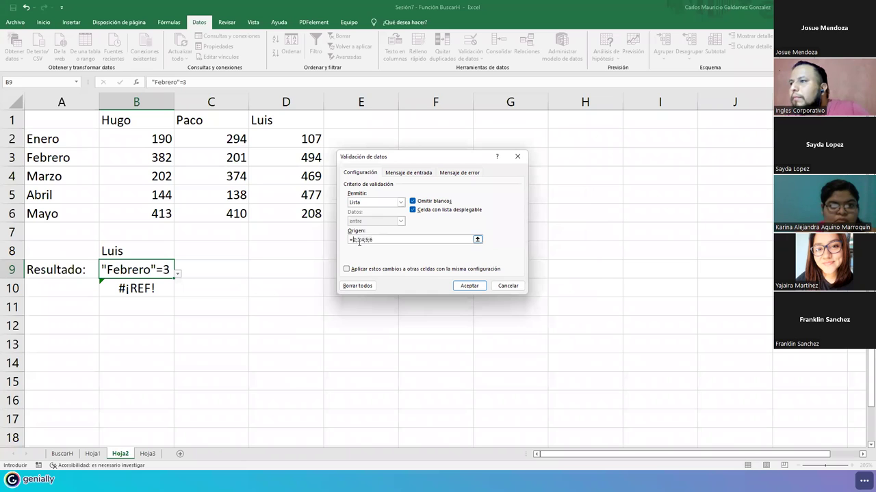
pyautogui.press('Delete')
pyautogui.press('Return')
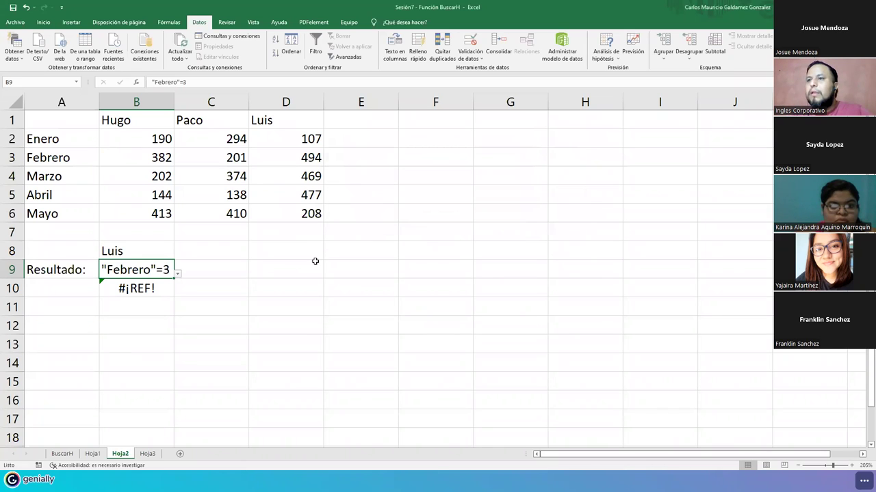
# - Choose 2 from the drop-down list in B9
pyautogui.click(195, 273)
pyautogui.click(168, 271)
pyautogui.click(178, 273)
pyautogui.click(100, 287)
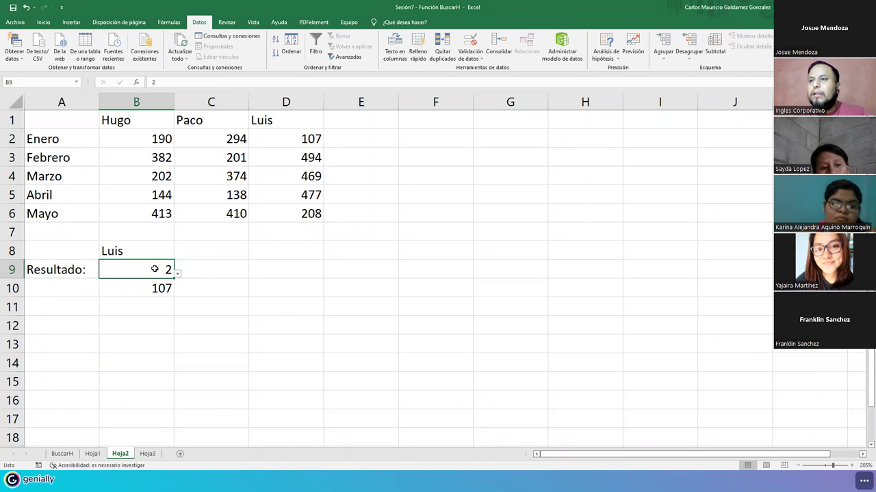
# - Append the row index to the first three month labels: Enero (2), Febrero (3) and Marzo (4)
pyautogui.click(76, 138)
pyautogui.doubleClick(76, 137)
pyautogui.write('(2)')
pyautogui.press('Return')
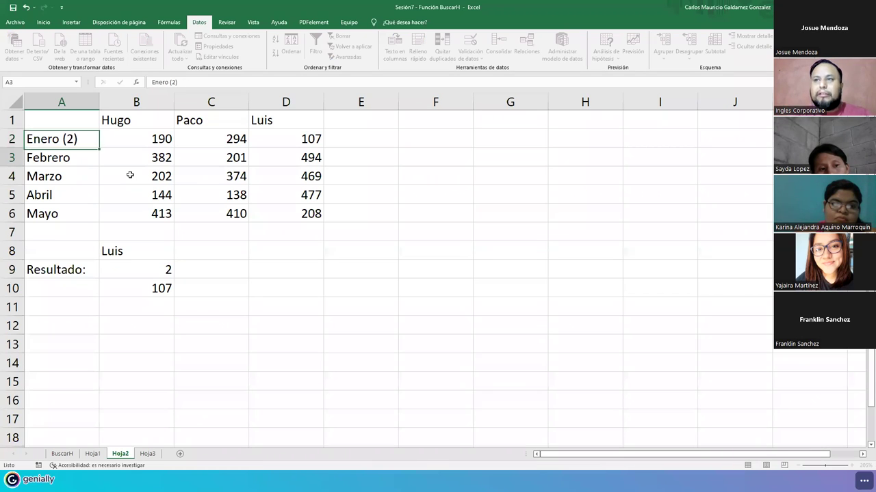
pyautogui.press('F2')
pyautogui.write('(3)')
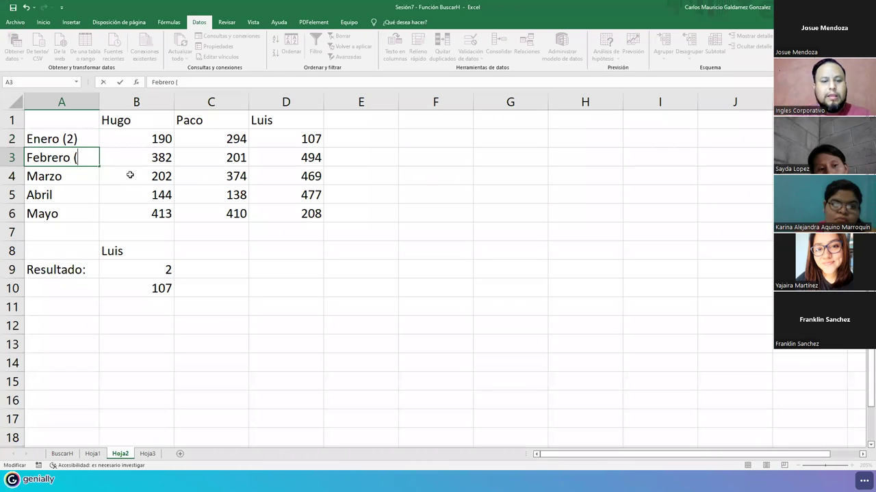
pyautogui.press('Return')
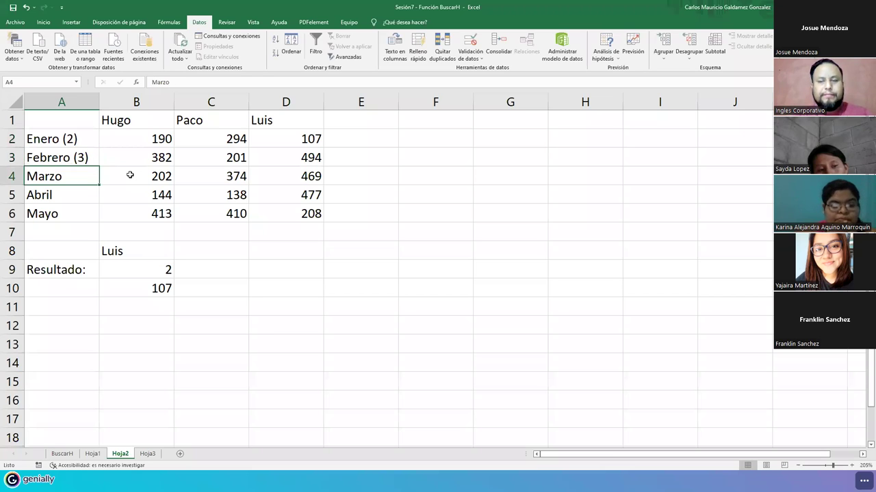
pyautogui.press('F2')
pyautogui.write('(4)')
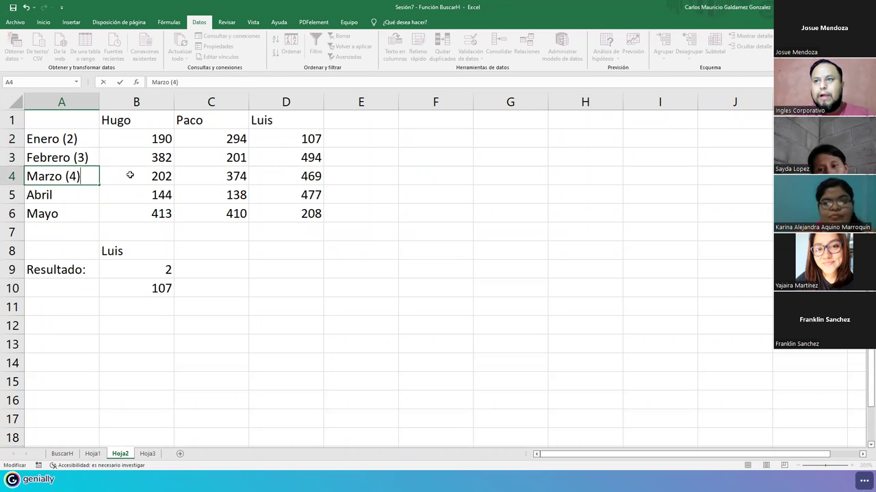
pyautogui.press('Return')
# - Append the row index to the last two month labels: Abril (5) and Mayo (6)
pyautogui.write('(')
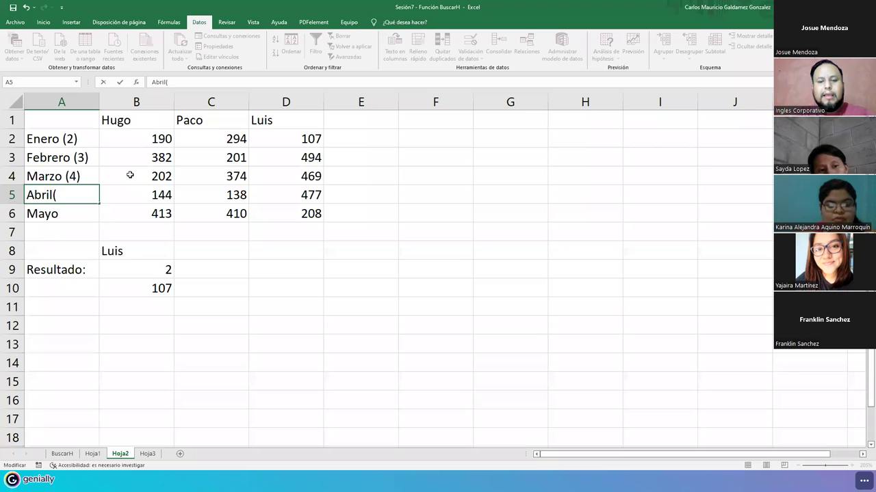
pyautogui.press('BackSpace')
pyautogui.write('(5')
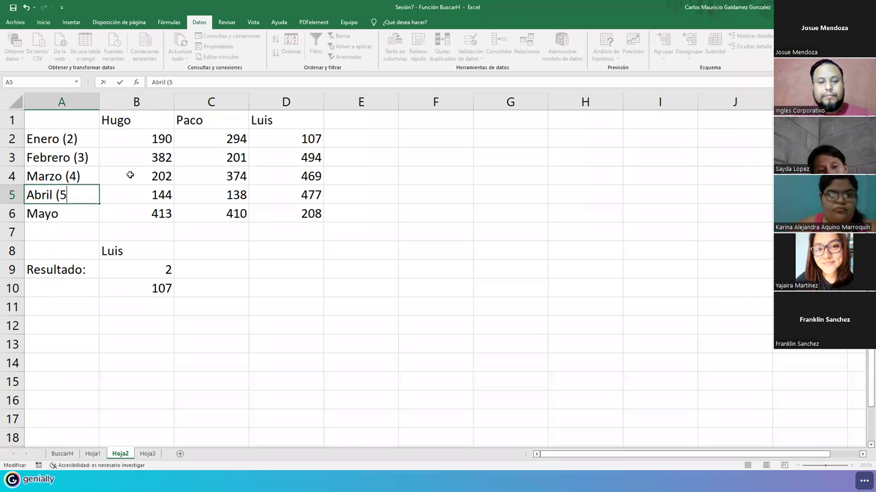
pyautogui.write(')')
pyautogui.press('Return')
pyautogui.press('F2')
pyautogui.write('(')
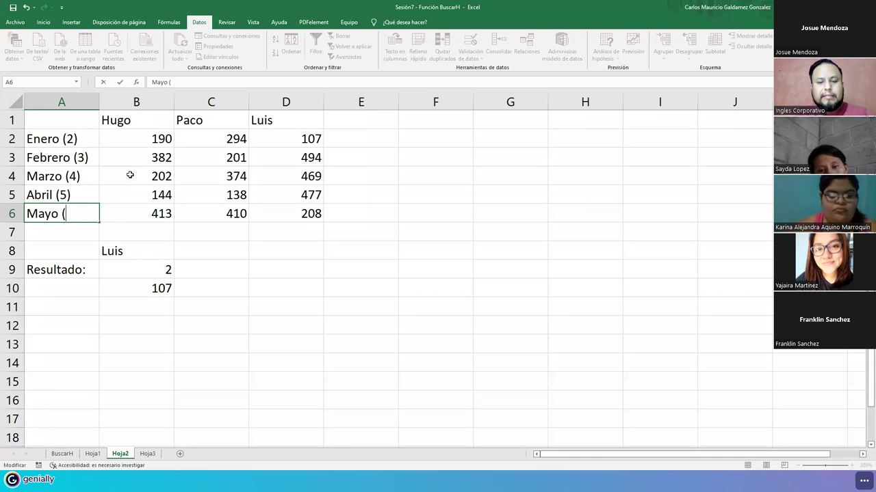
pyautogui.write('6)')
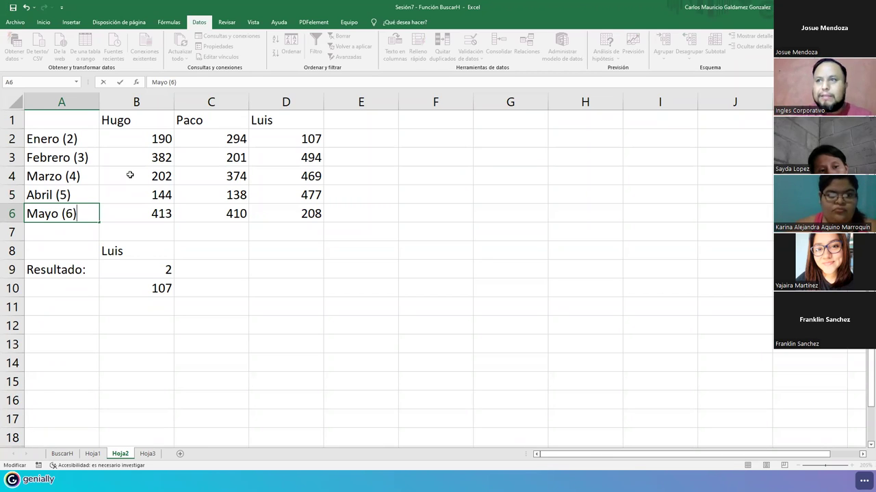
pyautogui.press('Return')
# - Move the seller and month selection cells from B8:B9 to C8:C9
pyautogui.click(136, 254)
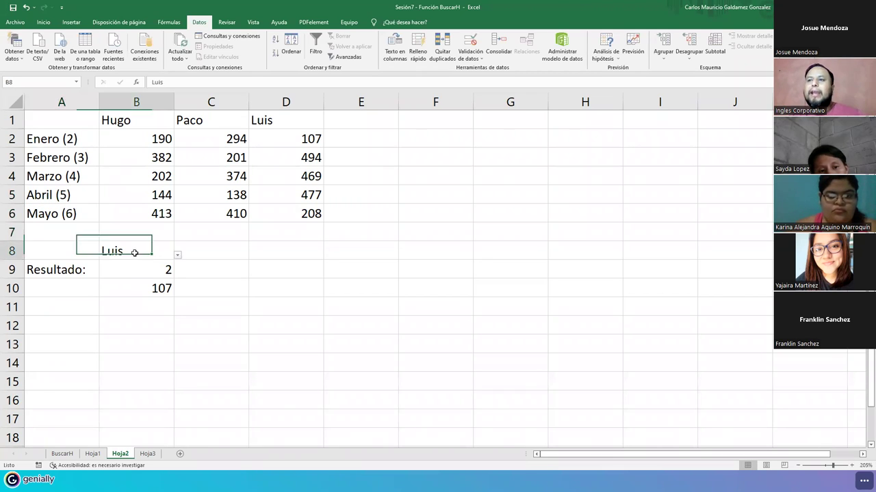
pyautogui.click(156, 269)
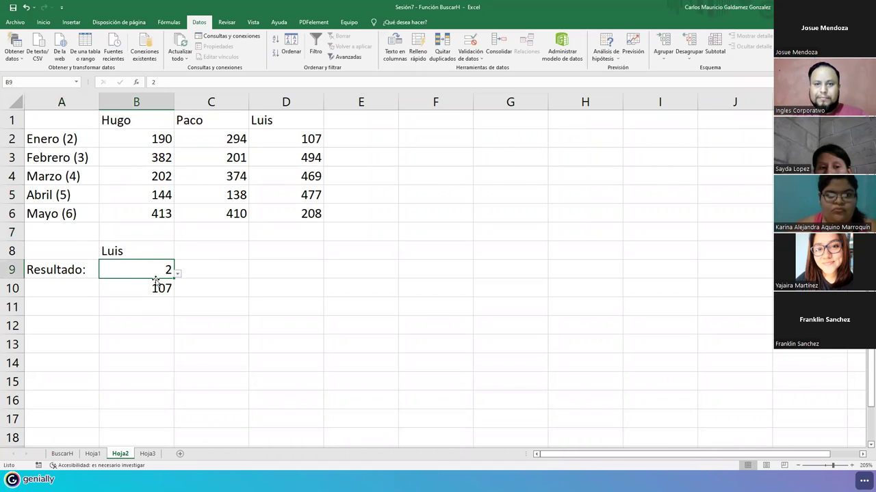
pyautogui.moveTo(113, 253); pyautogui.dragTo(199, 279)
pyautogui.click(145, 272)
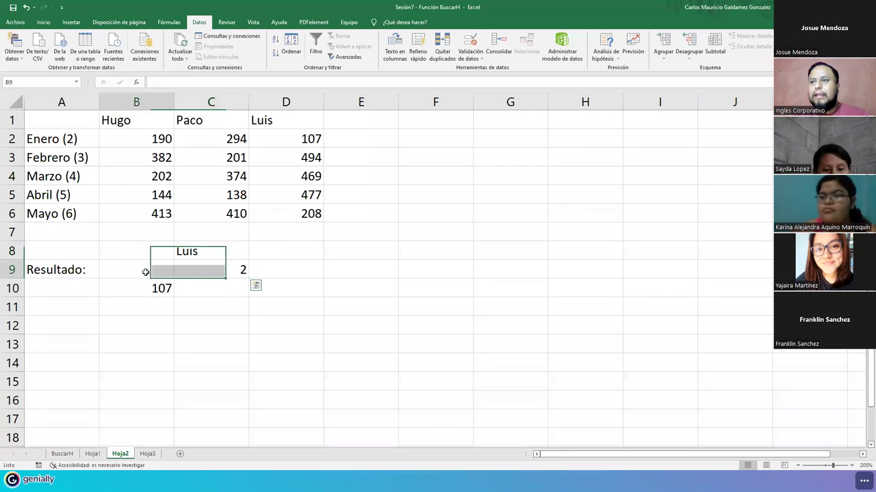
# - Label the two selection cells with "Empleado" in B8 and "Mes" in B9
pyautogui.click(139, 249)
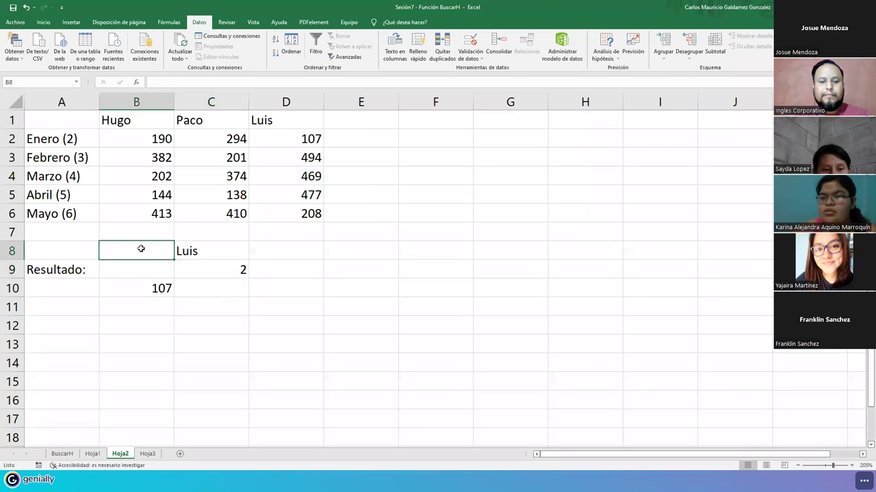
pyautogui.write('Empleado')
pyautogui.press('Tab')
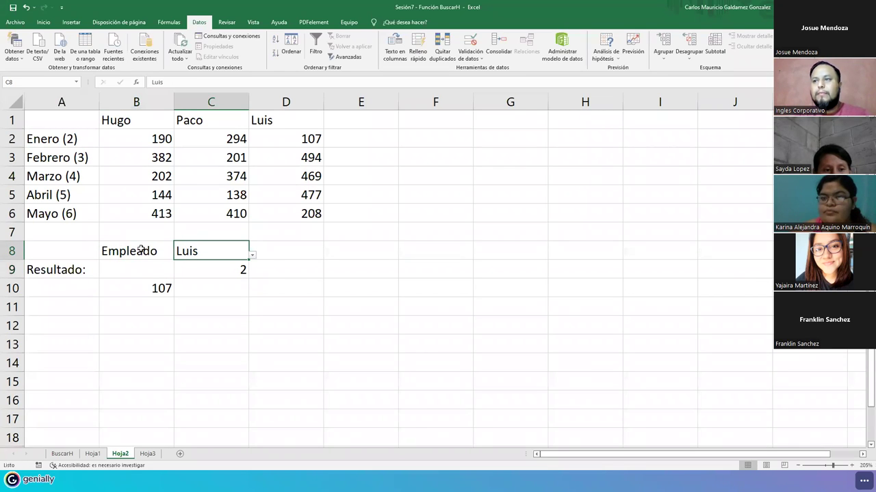
pyautogui.press('Down')
pyautogui.press('Left')
pyautogui.write('Mes')
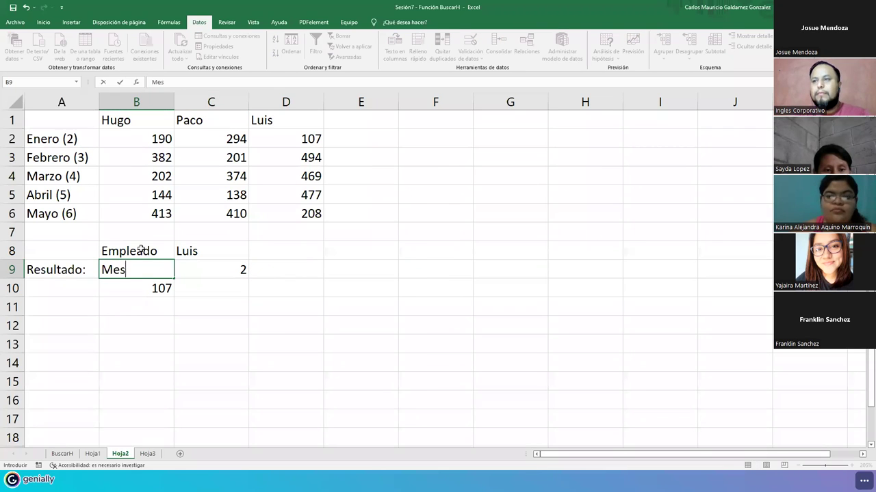
pyautogui.press('Tab')
# - Move the "Resultado:" label from A9 to A10 and inspect the BUSCARH formula in B10
pyautogui.click(63, 272)
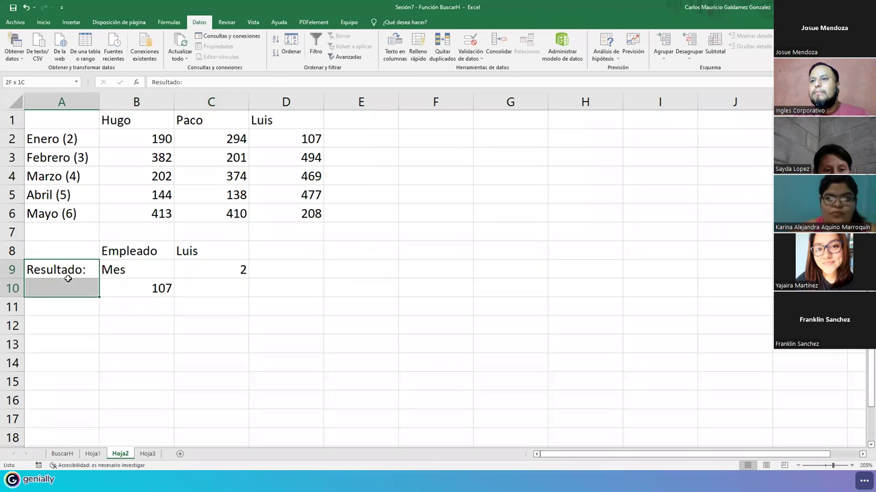
pyautogui.moveTo(73, 279); pyautogui.dragTo(77, 292)
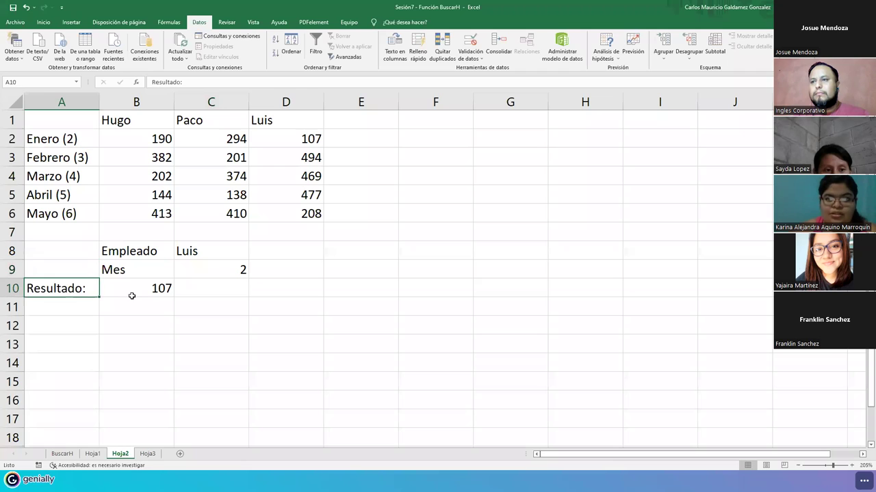
pyautogui.click(130, 289)
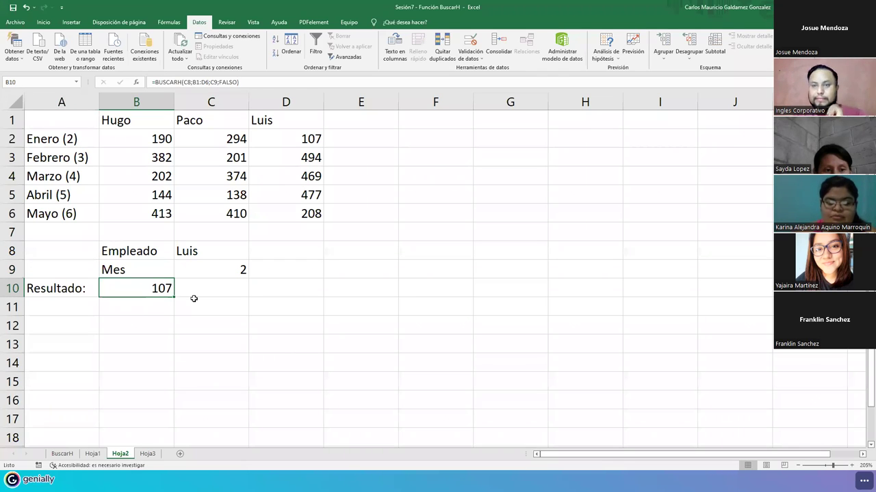
# - Test the lookup by choosing the second employee in C8 and month 6 in C9, then check the result in B10
pyautogui.click(195, 250)
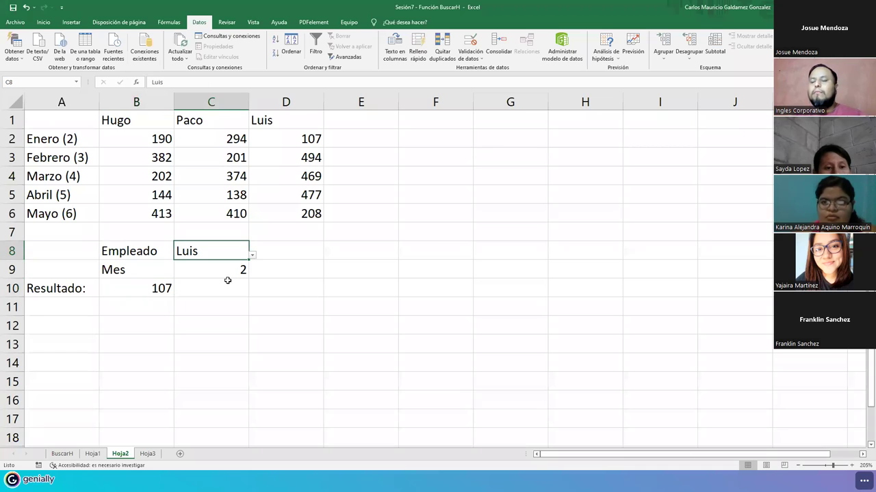
pyautogui.click(253, 256)
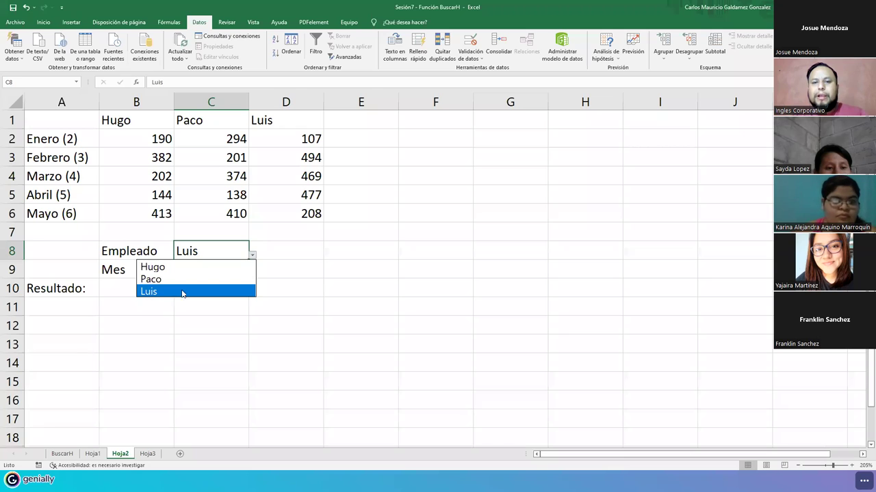
pyautogui.click(169, 280)
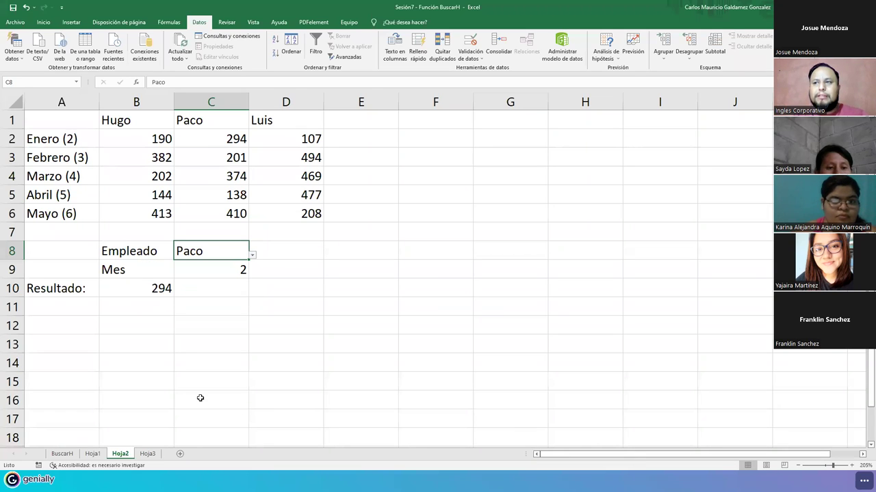
pyautogui.click(244, 270)
pyautogui.click(253, 274)
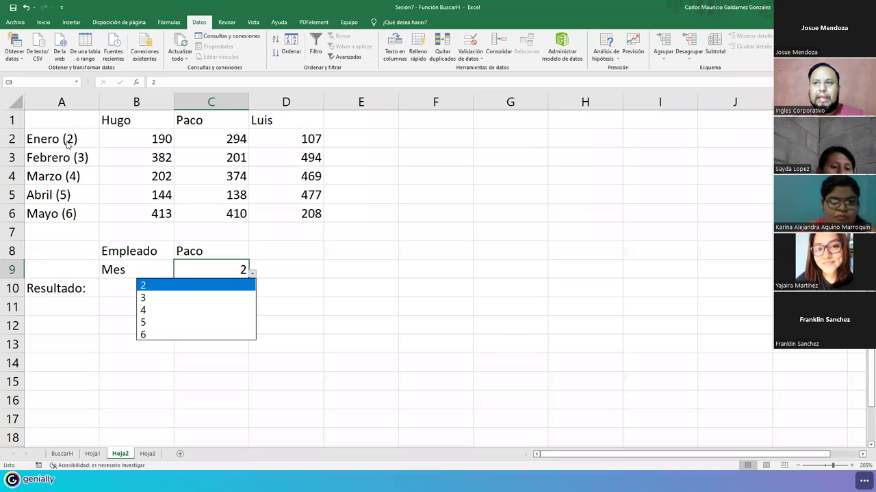
pyautogui.click(156, 335)
pyautogui.click(137, 288)
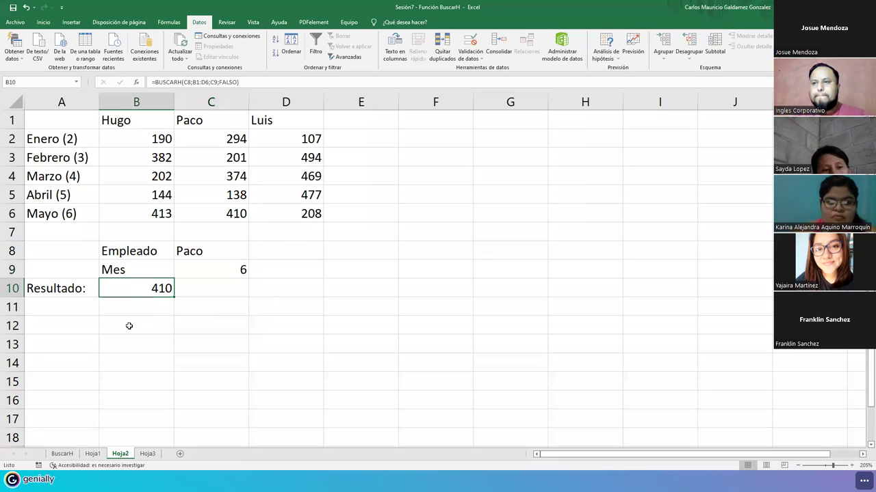
# - Move the employee and month block from B8:C9 to A8:B9, directly above the result row
pyautogui.moveTo(135, 253); pyautogui.dragTo(113, 260)
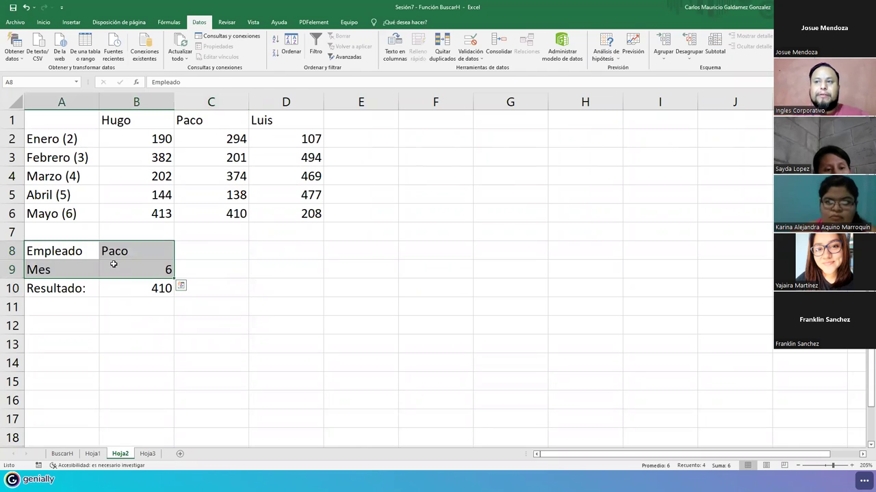
pyautogui.click(112, 264)
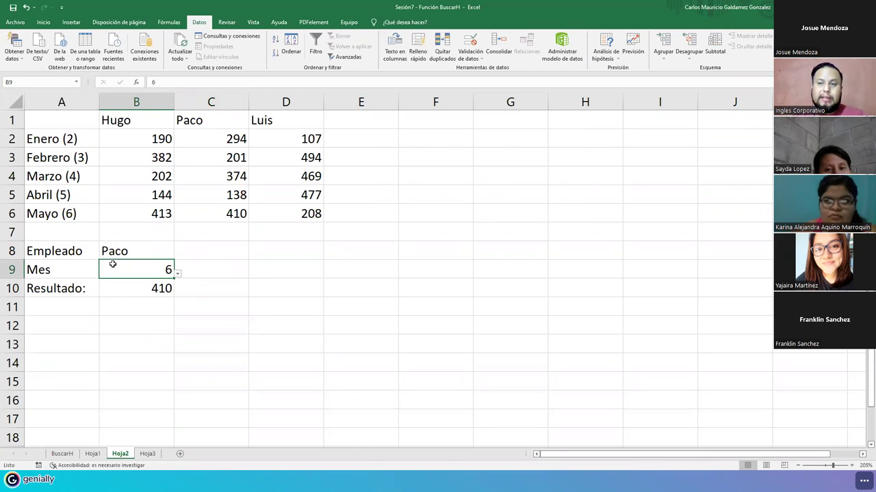
pyautogui.moveTo(122, 252); pyautogui.dragTo(123, 263)
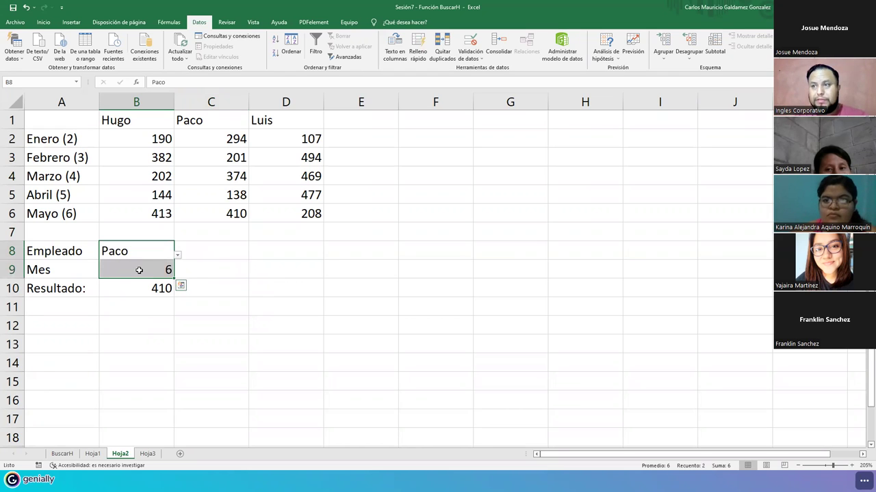
# - Center the employee and month selections in B8:B9 horizontally
pyautogui.click(143, 270)
pyautogui.click(43, 22)
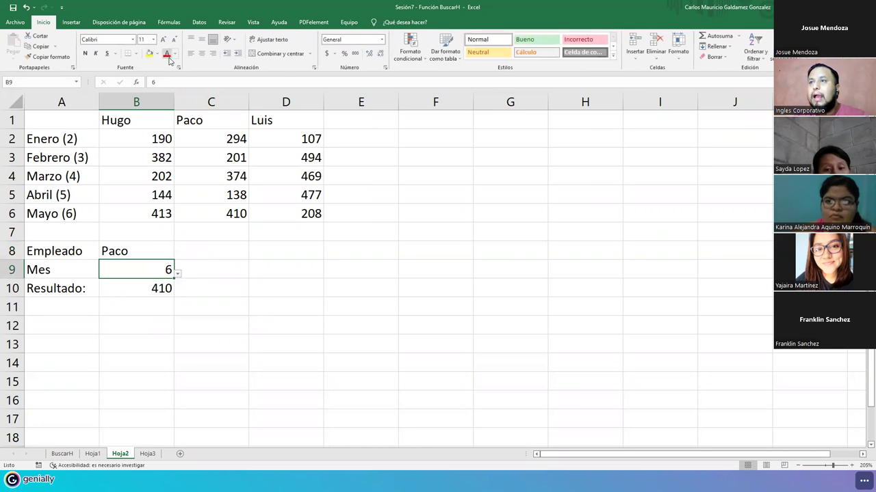
pyautogui.click(200, 55)
pyautogui.press('Up')
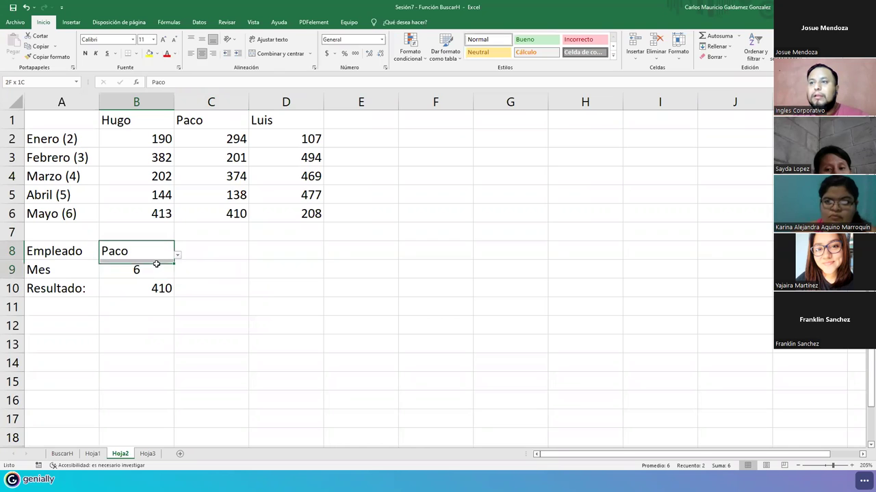
pyautogui.hotkey('shift', 'Down')
pyautogui.click(203, 53)
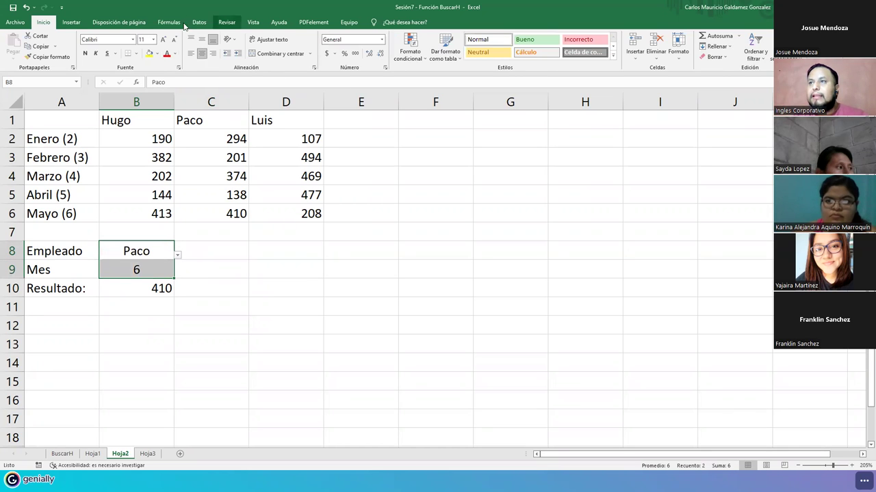
pyautogui.click(199, 22)
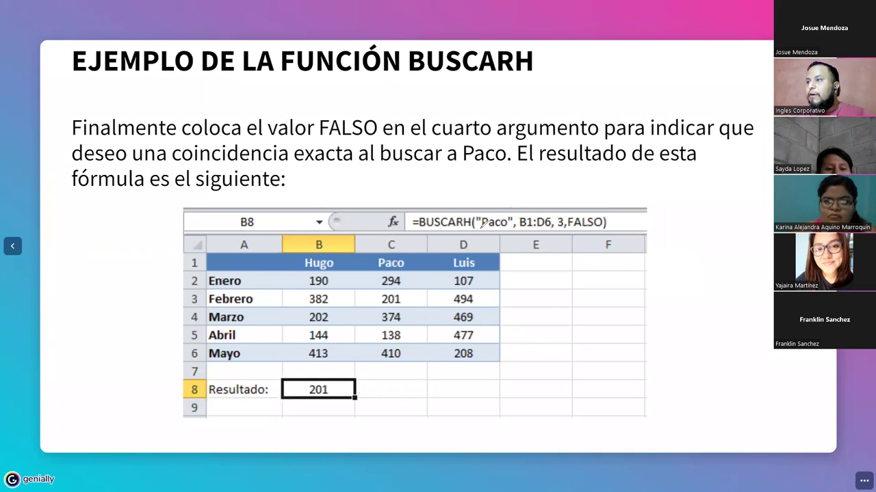
# - Switch from the slide back to the Excel workbook and view the employee options in B8's drop-down list
pyautogui.moveTo(475, 228); pyautogui.dragTo(513, 227)
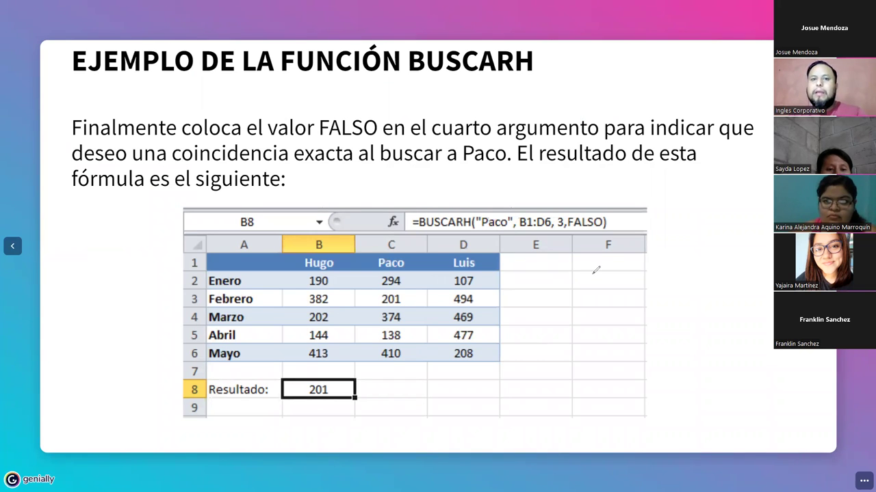
pyautogui.hotkey('alt', 'Tab')
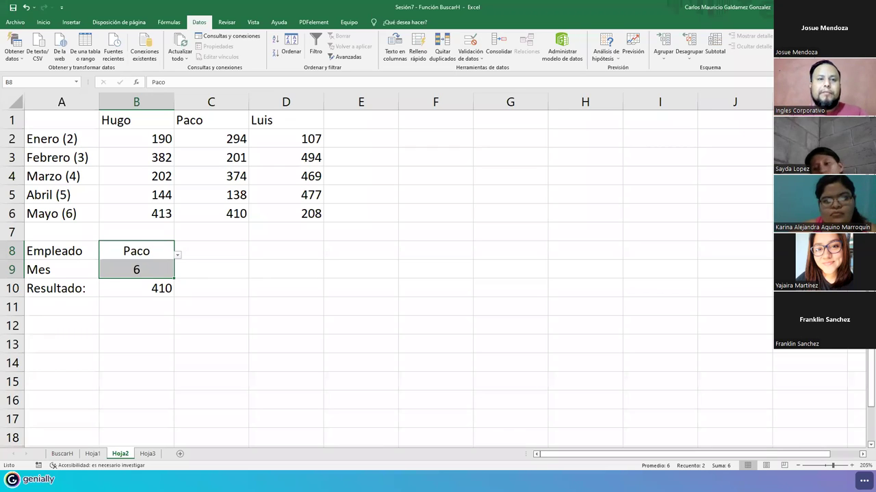
pyautogui.click(177, 255)
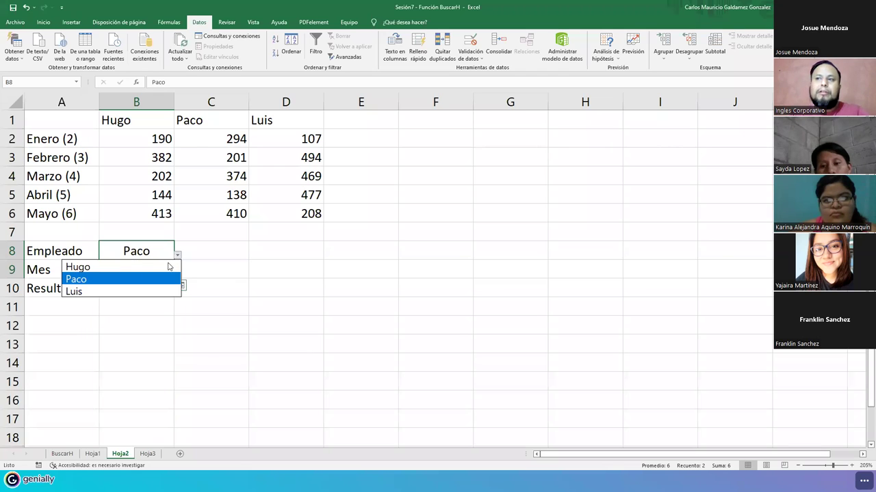
pyautogui.press('Escape')
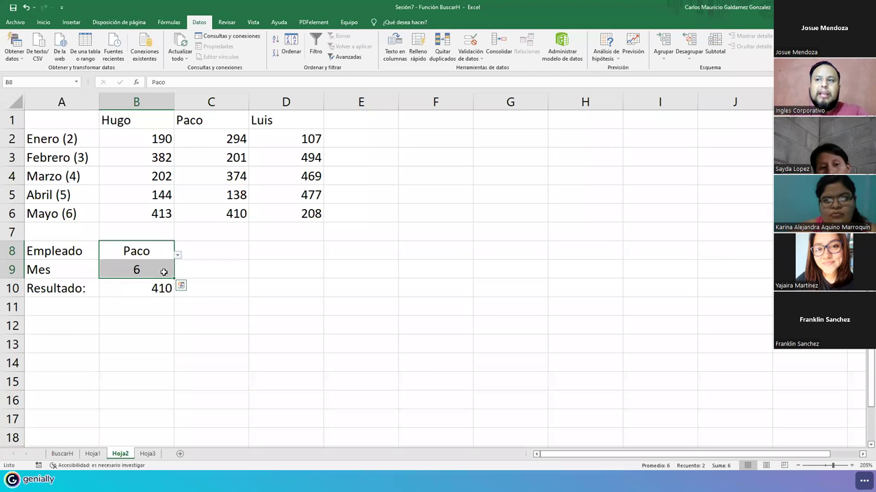
# - Choose month 4 from the drop-down list in B9
pyautogui.click(166, 271)
pyautogui.click(177, 273)
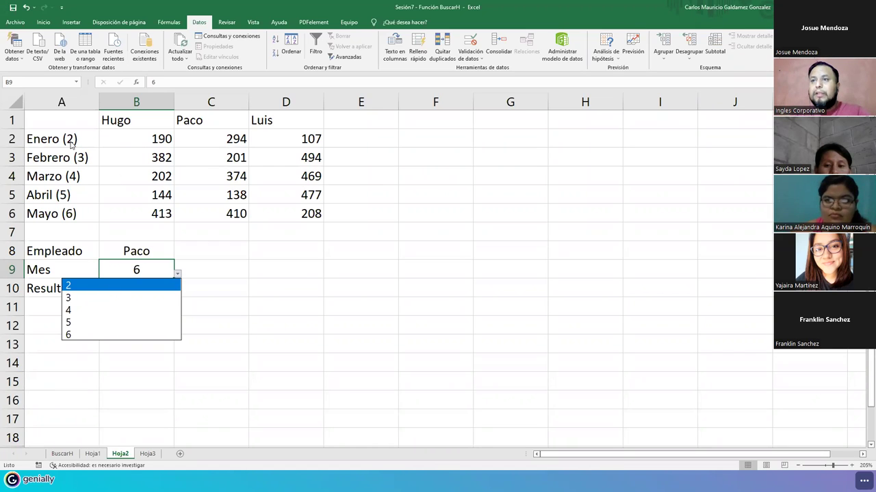
pyautogui.click(94, 308)
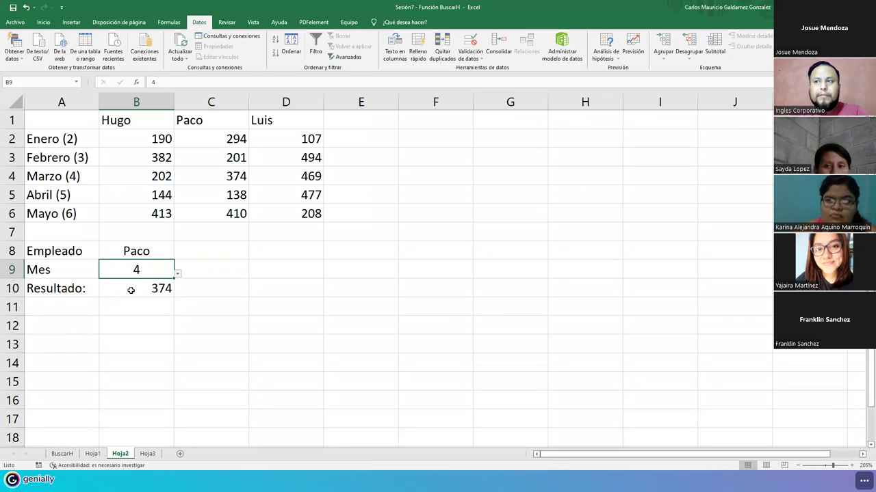
# - Move the month number and its drop-down list from B9 to C9, leaving B9 free for a formula
pyautogui.click(191, 272)
pyautogui.click(149, 277)
pyautogui.moveTo(134, 280)
pyautogui.mouseDown()
pyautogui.moveTo(195, 277)
pyautogui.moveTo(137, 282)
pyautogui.moveTo(126, 272)
pyautogui.mouseUp()
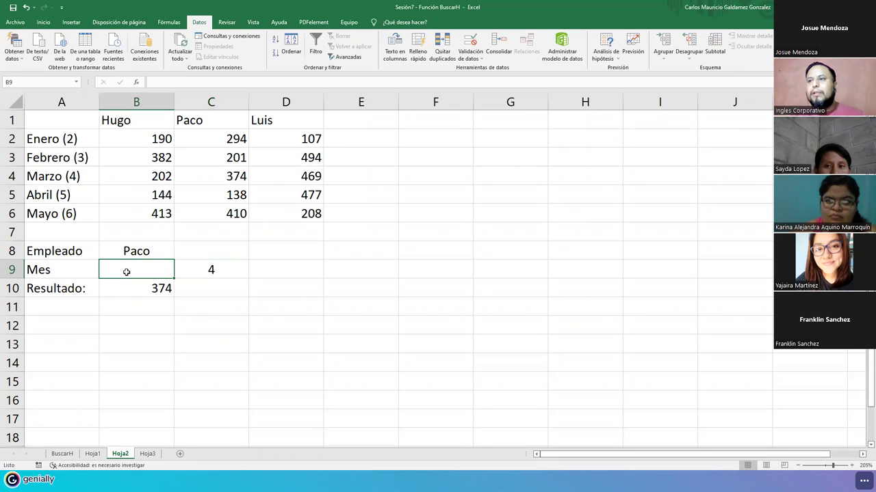
# - Start a nested SI formula in B9 that returns "Enero" when C9=2 and opens a second SI otherwise
pyautogui.write('=')
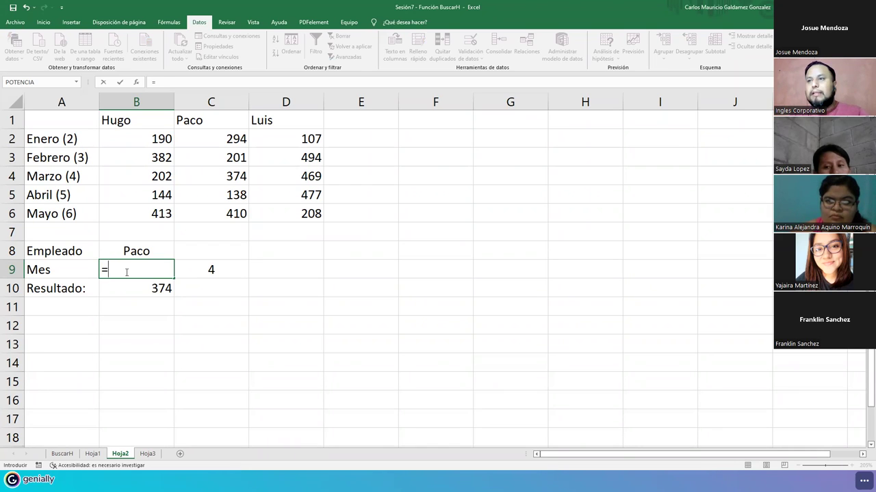
pyautogui.write('si(')
pyautogui.press('BackSpace')
pyautogui.write('(')
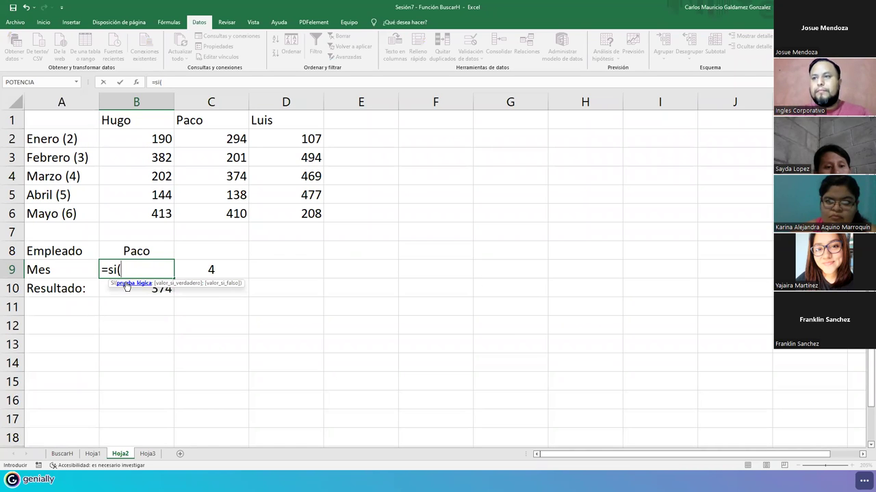
pyautogui.press('Right')
pyautogui.write('=')
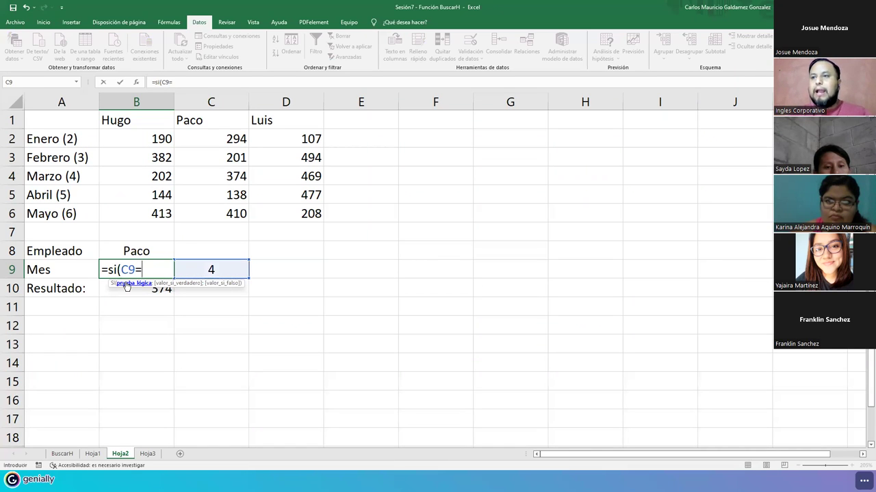
pyautogui.write('2')
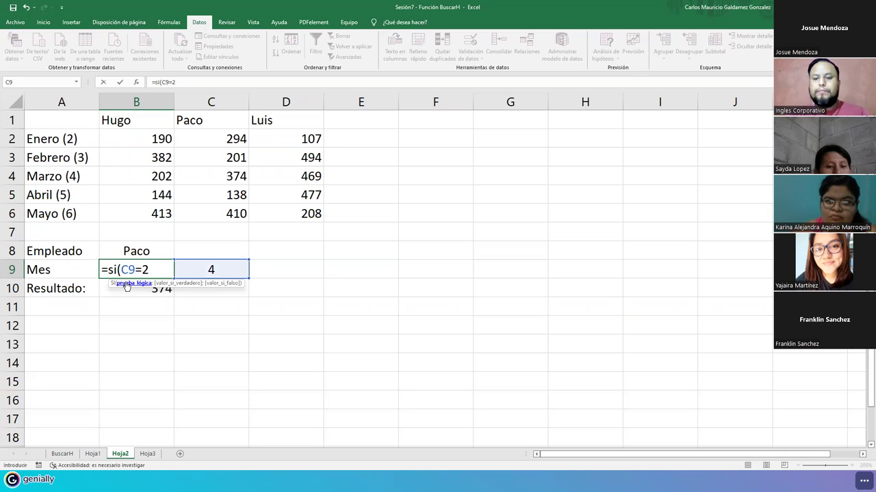
pyautogui.write(';"')
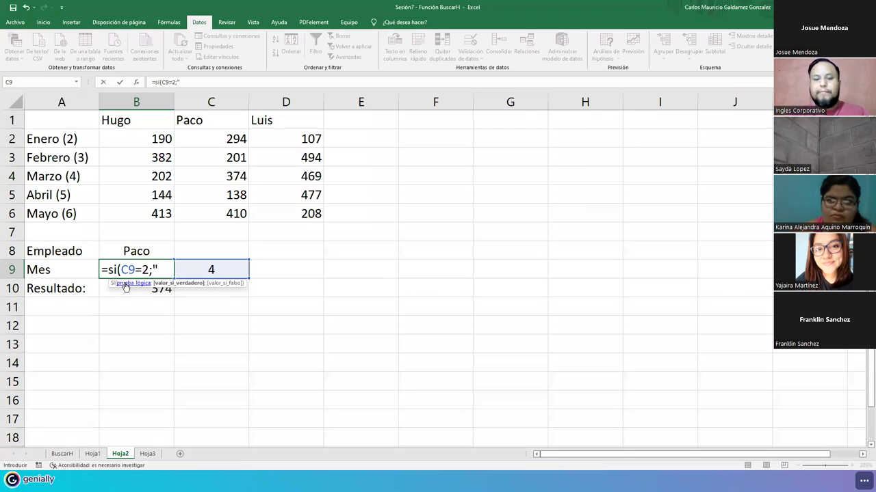
pyautogui.write('Enero";si')
pyautogui.press('Tab')
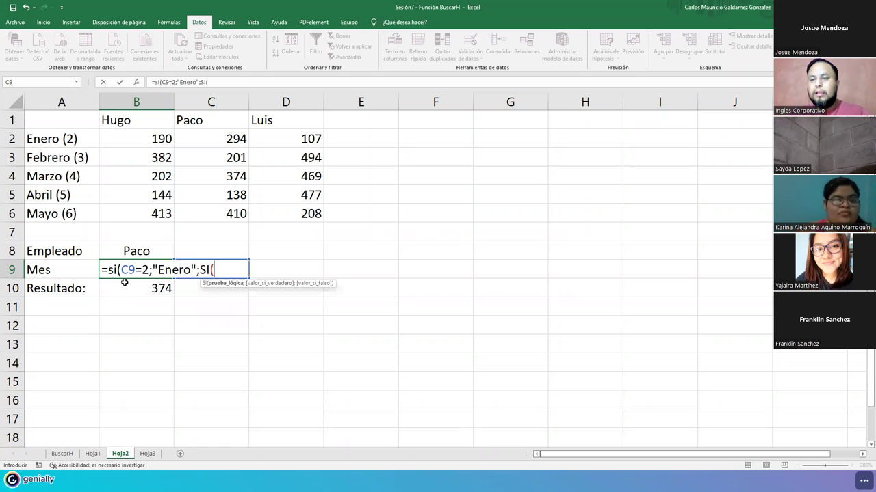
# - Add the condition C9=3 returning "Febrero" to the B9 formula, with the month name fully enclosed in quotes
pyautogui.write('C)')
pyautogui.press('BackSpace')
pyautogui.write('9')
pyautogui.press('Delete')
pyautogui.write('=')
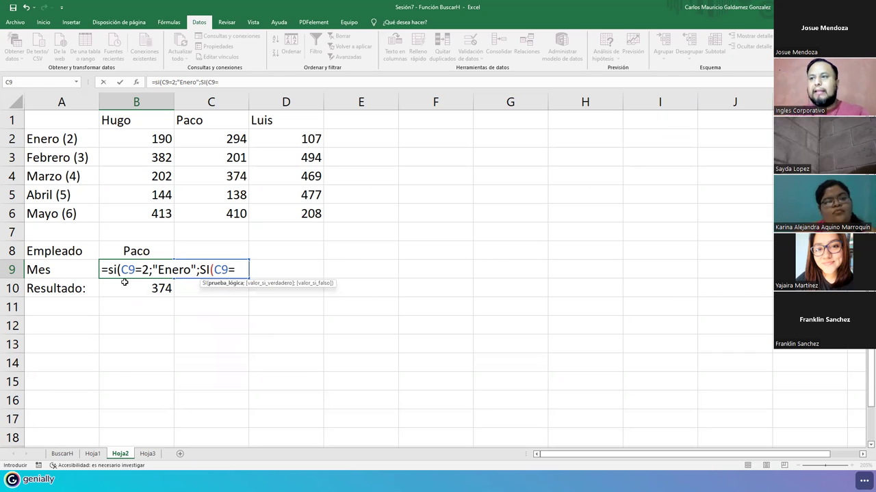
pyautogui.write('3;"')
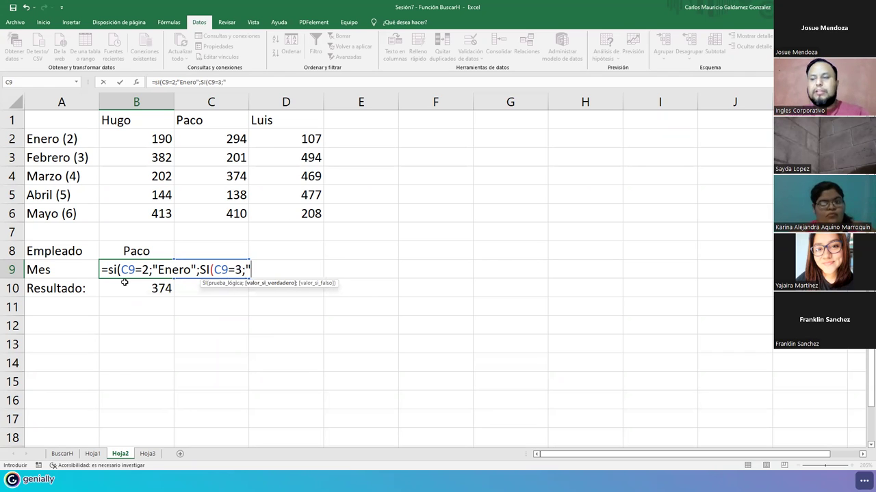
pyautogui.write('Febrero;')
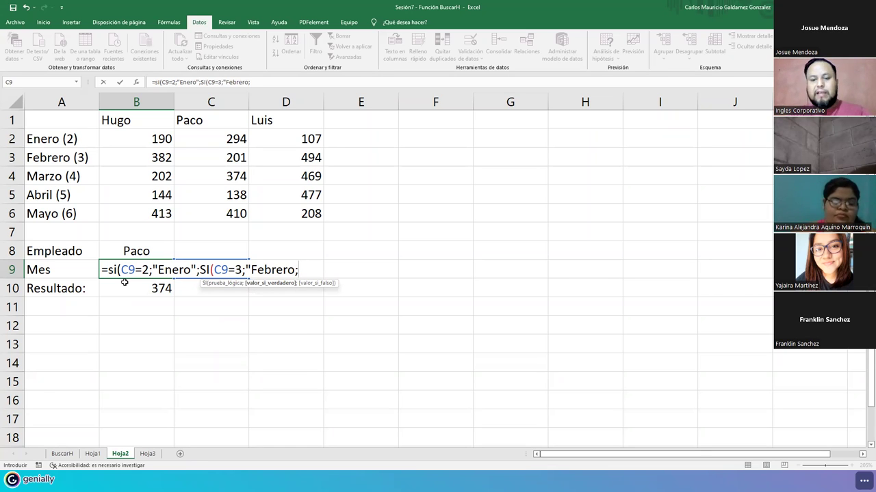
pyautogui.write('si')
pyautogui.press('Return')
pyautogui.press('Return')
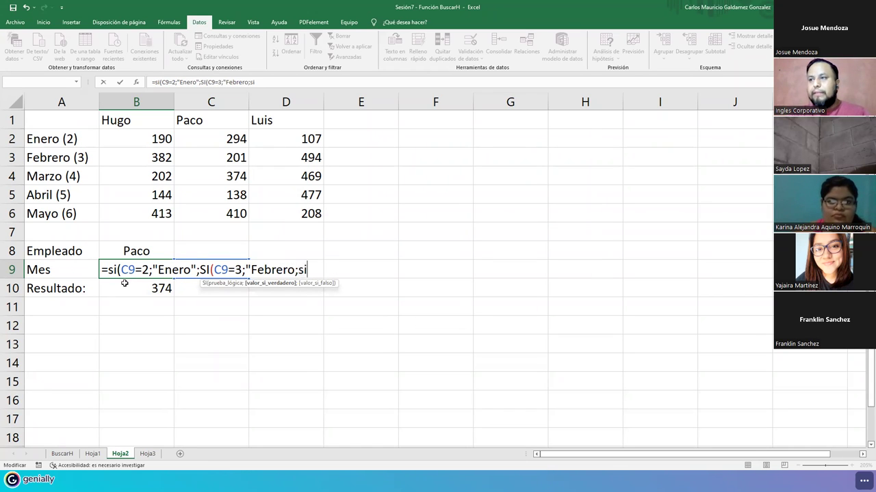
pyautogui.click(295, 270)
pyautogui.write('"')
pyautogui.click(314, 269)
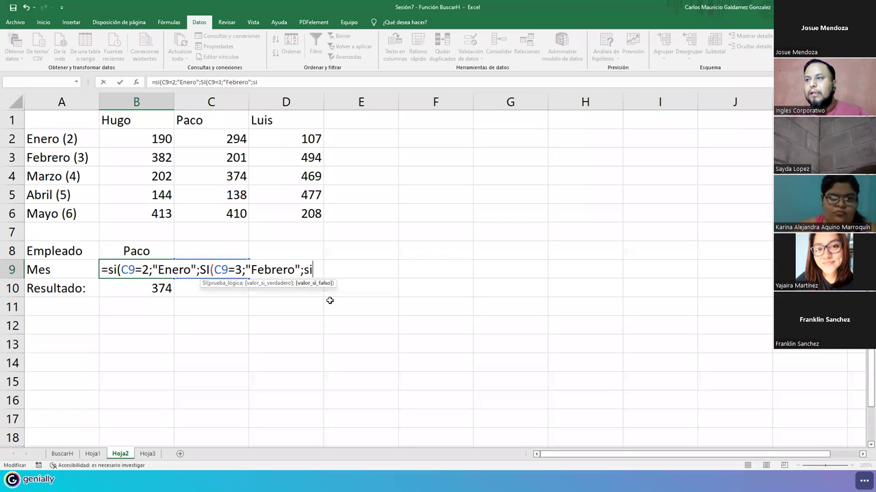
# - Nest a third SI in the B9 formula that returns "Marzo" when C9=4
pyautogui.press('BackSpace')
pyautogui.press('BackSpace')
pyautogui.write('si')
pyautogui.press('Tab')
pyautogui.write('C9="Marzo')
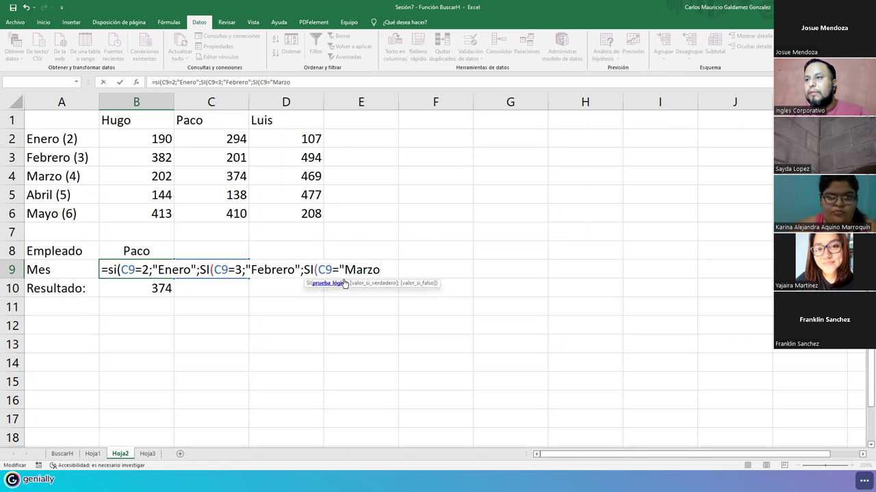
pyautogui.click(340, 271)
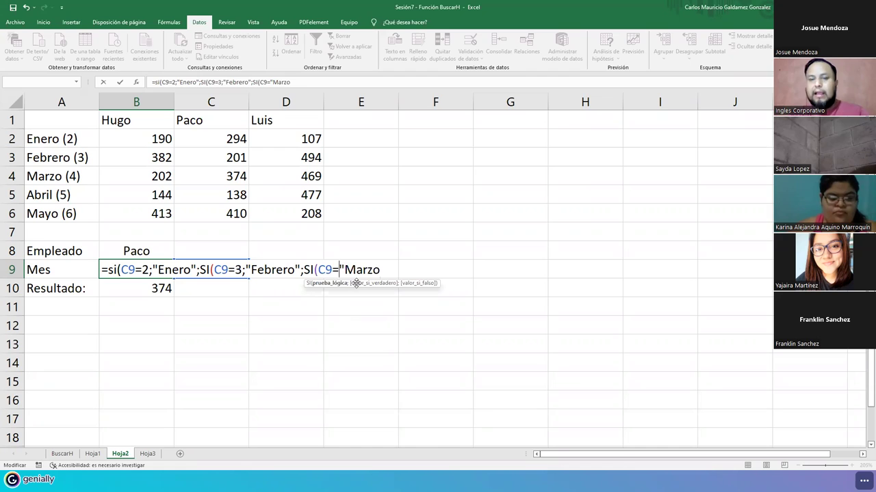
pyautogui.write('4;')
pyautogui.press('Right')
pyautogui.press('Right')
pyautogui.press('Right')
pyautogui.press('Right')
pyautogui.press('Right')
pyautogui.press('BackSpace')
pyautogui.write('"')
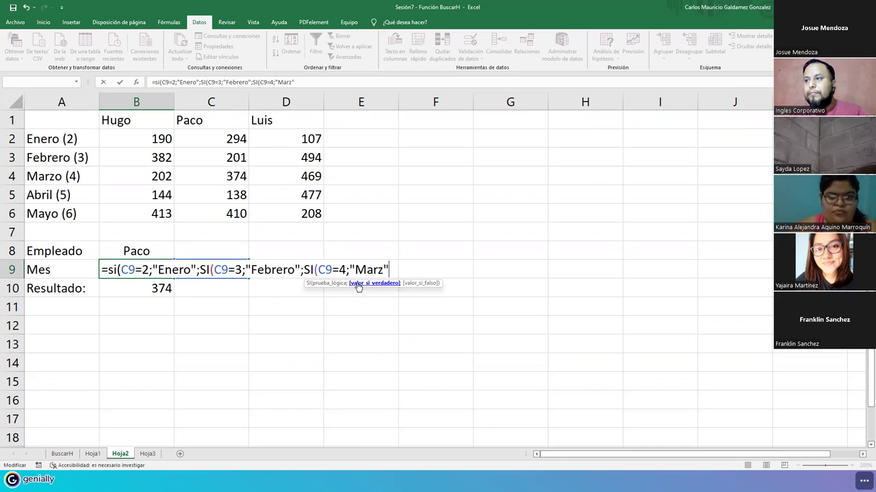
pyautogui.write('o')
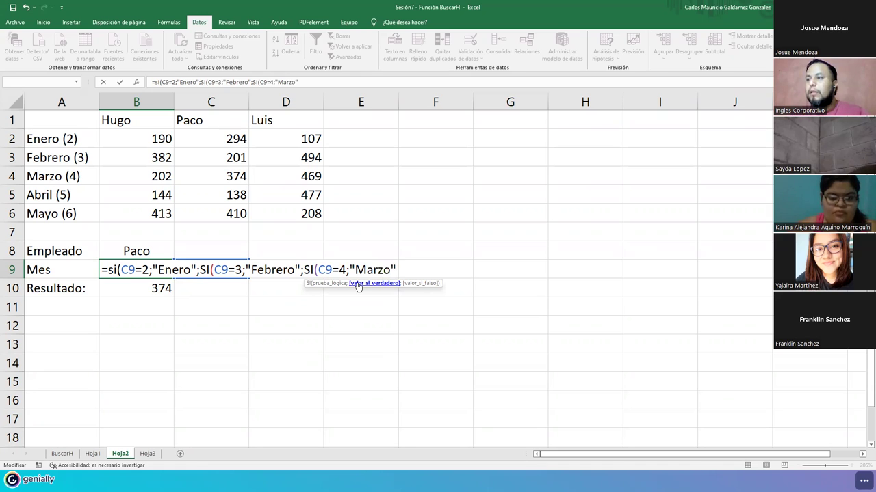
pyautogui.write(';')
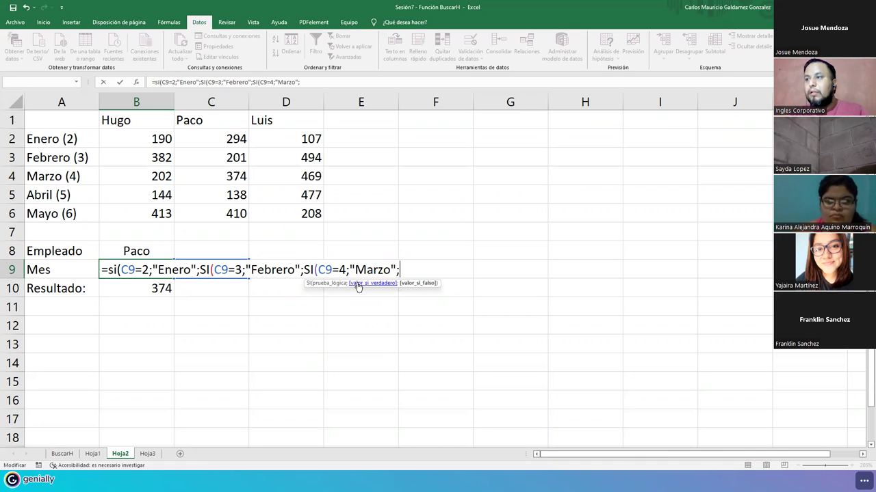
# - Nest a fourth SI in the B9 formula that returns "Abril" when C9=5 and "Mayo" otherwise
pyautogui.write('si')
pyautogui.press('Tab')
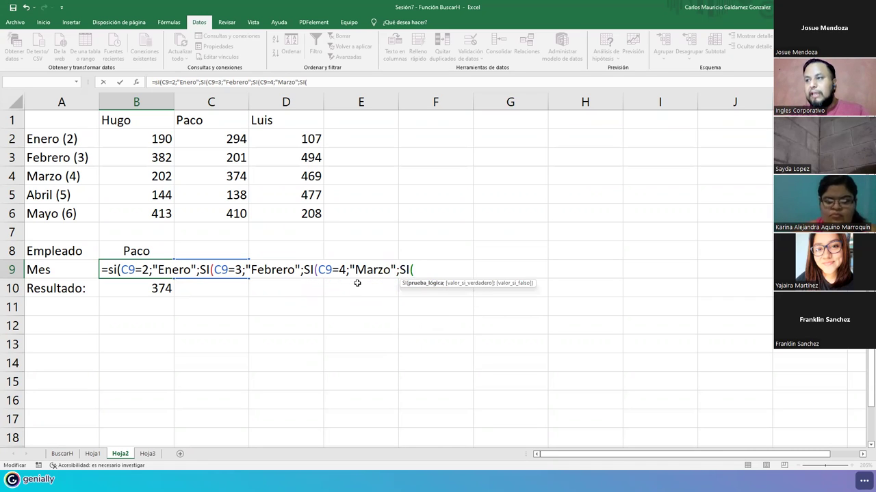
pyautogui.write('C9')
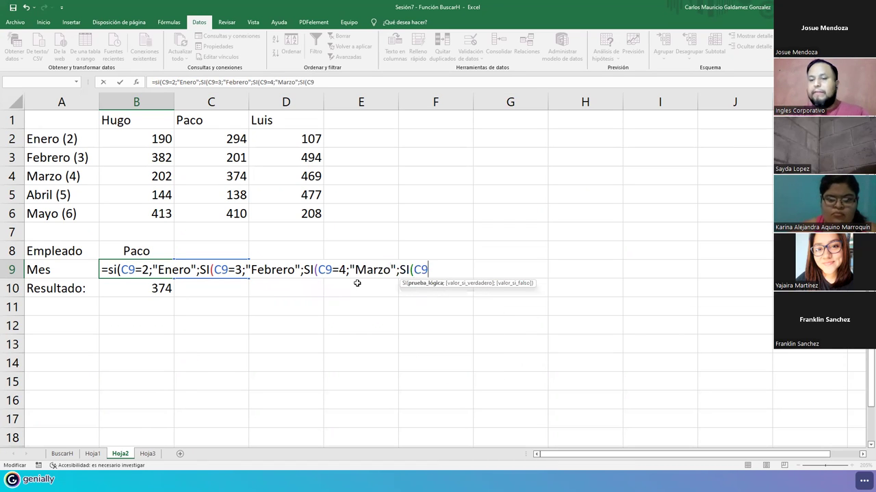
pyautogui.write('=5;"')
pyautogui.press('BackSpace')
pyautogui.write(';"')
pyautogui.write('Ab')
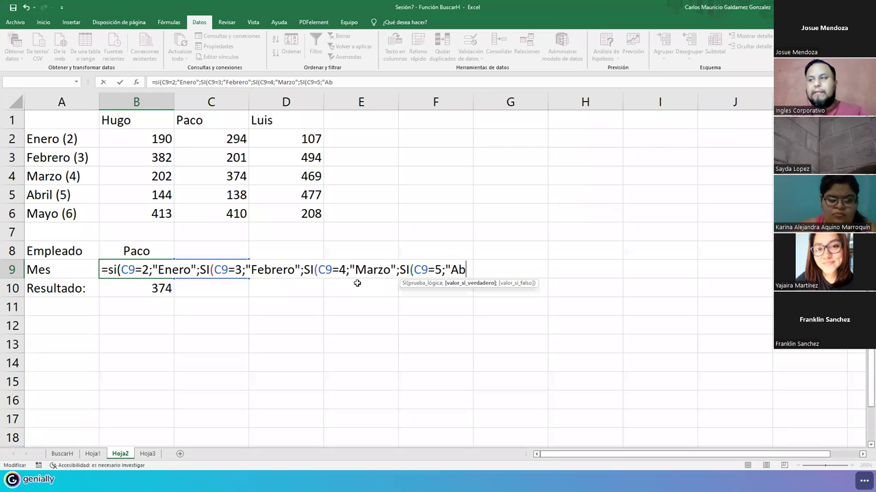
pyautogui.write('ril";')
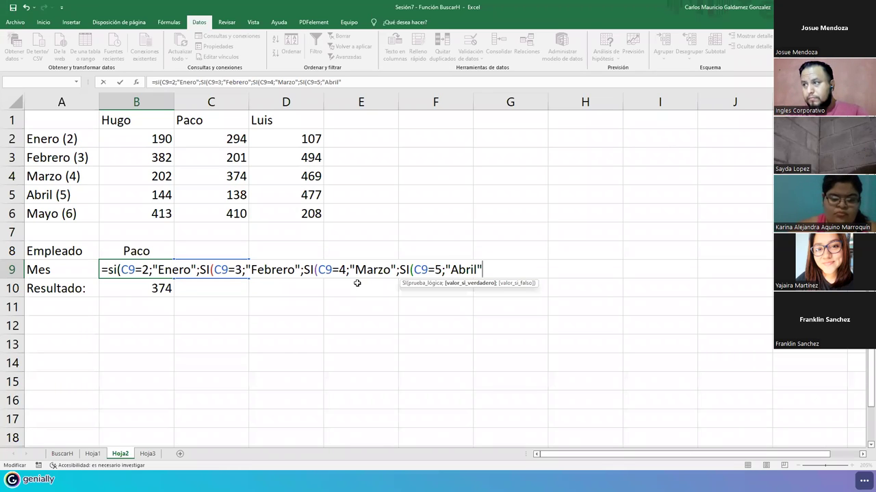
pyautogui.write('"Mayo"')
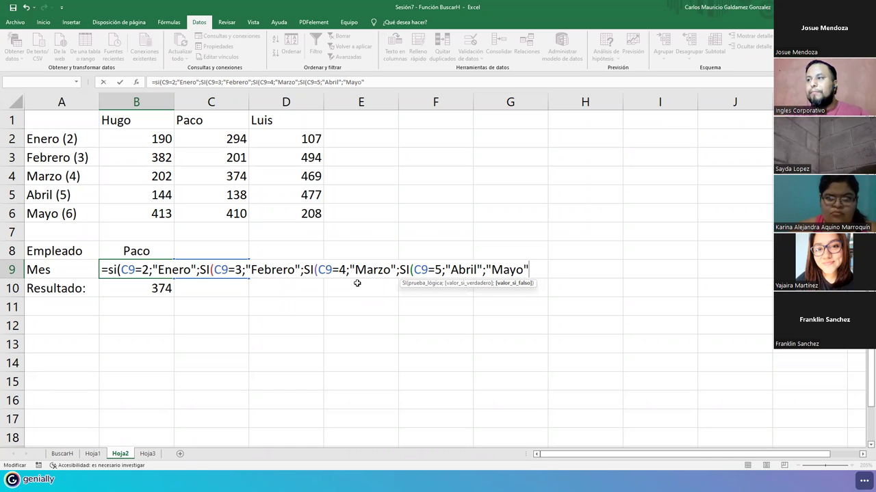
# - Capitalize the first SI, close the nested parentheses and enter the month-name formula in B9
pyautogui.click(114, 272)
pyautogui.press('BackSpace')
pyautogui.press('Delete')
pyautogui.write('SI')
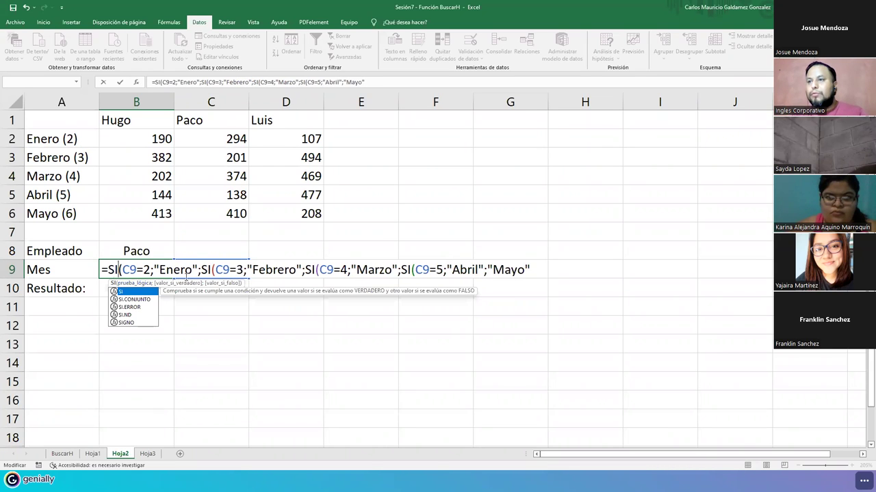
pyautogui.click(200, 272)
pyautogui.click(313, 273)
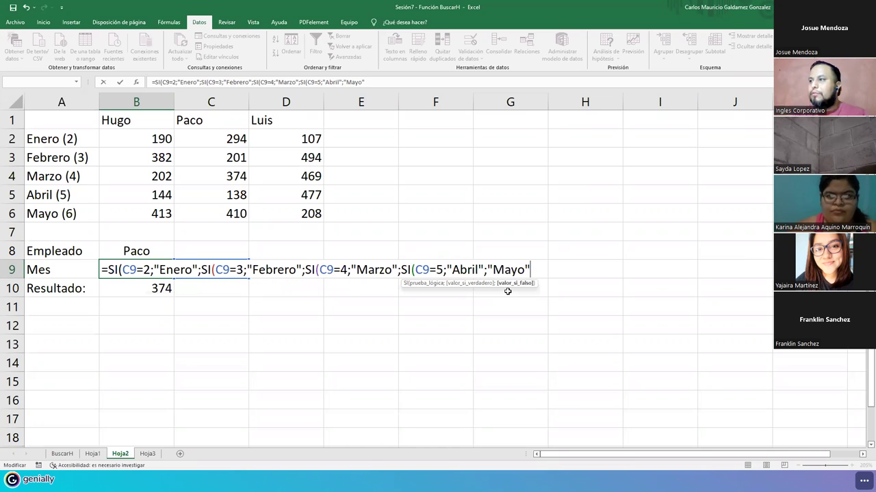
pyautogui.write(')))')
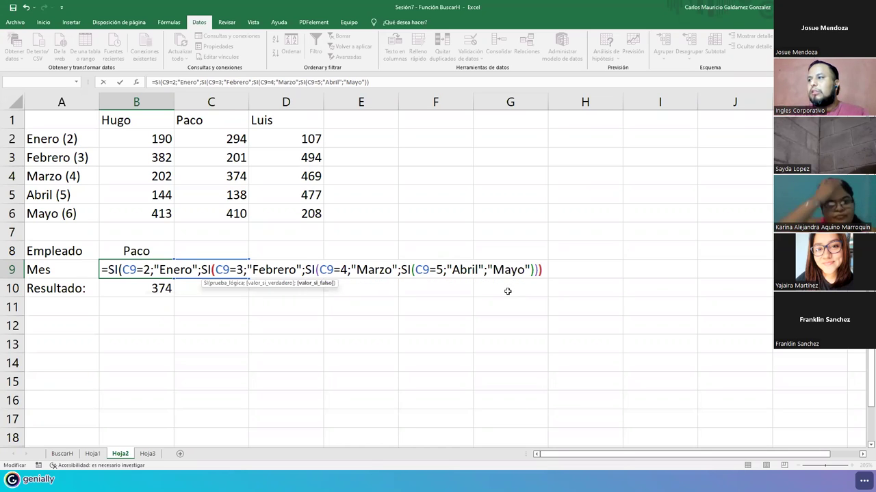
pyautogui.press('Return')
pyautogui.press('Up')
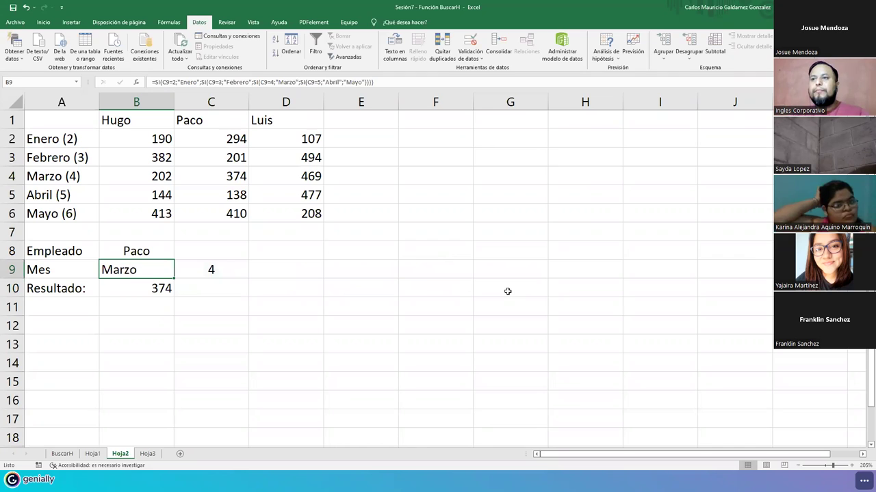
# - Center the month name in B9 horizontally
pyautogui.click(43, 22)
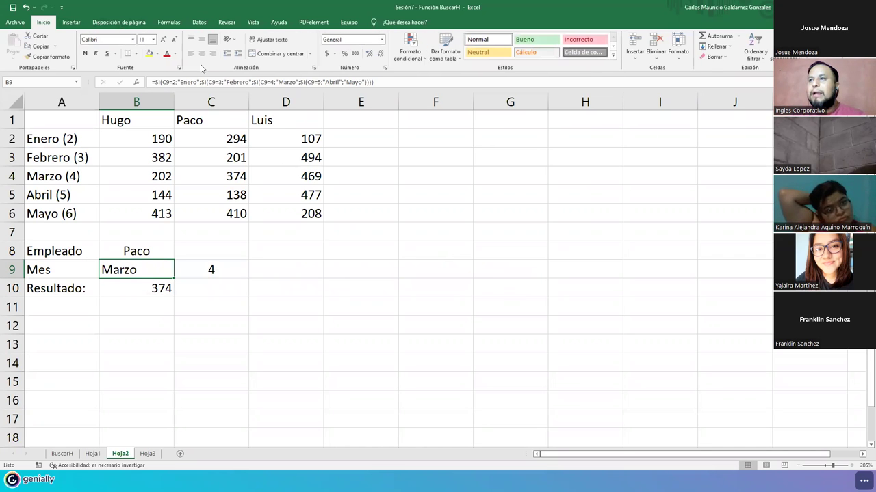
pyautogui.click(202, 53)
# - Try hiding the row index in C9 by setting its font color to white
pyautogui.click(190, 272)
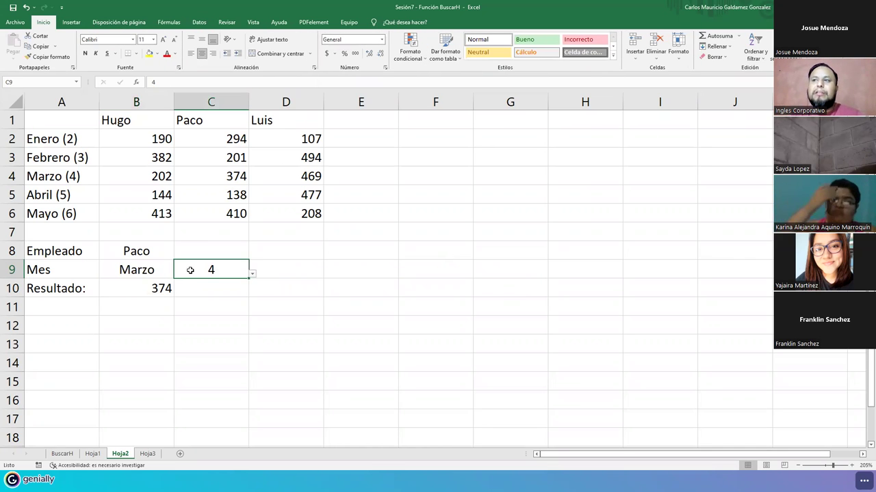
pyautogui.click(175, 54)
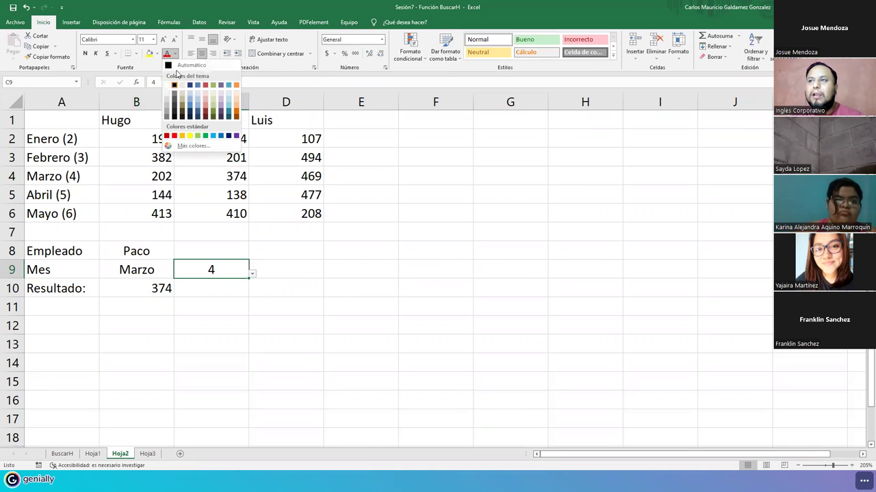
pyautogui.click(168, 85)
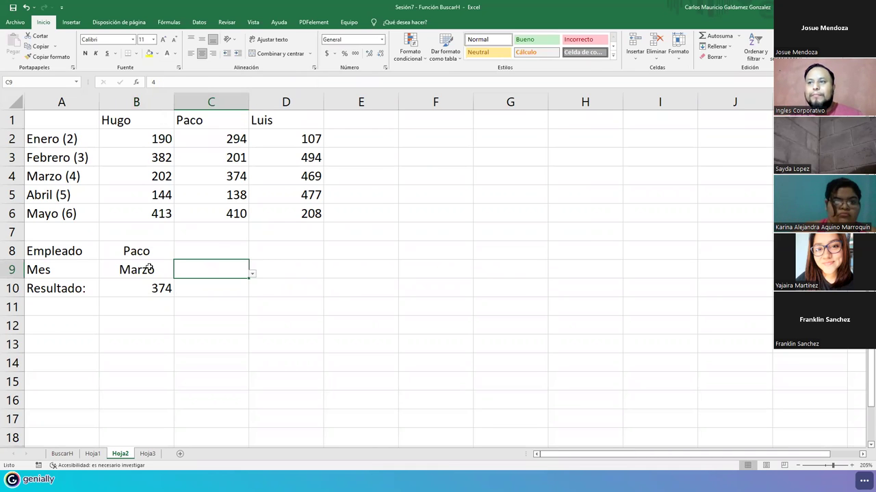
pyautogui.press('Left')
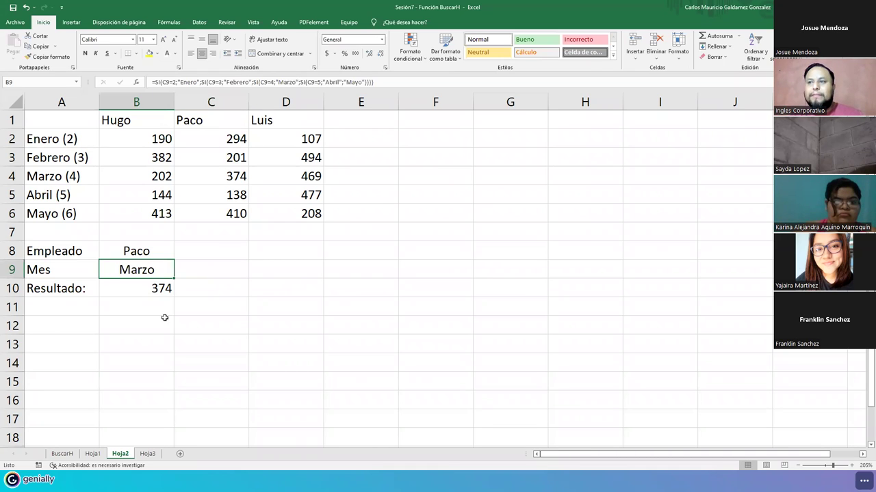
# - Left-align the row index in C9 and choose 6 from its drop-down list
pyautogui.click(197, 270)
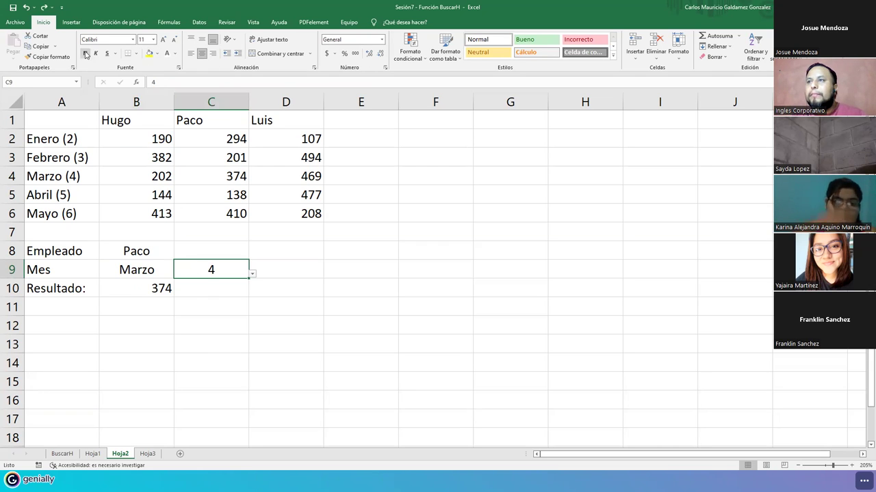
pyautogui.click(190, 53)
pyautogui.click(255, 274)
pyautogui.click(242, 270)
pyautogui.click(253, 274)
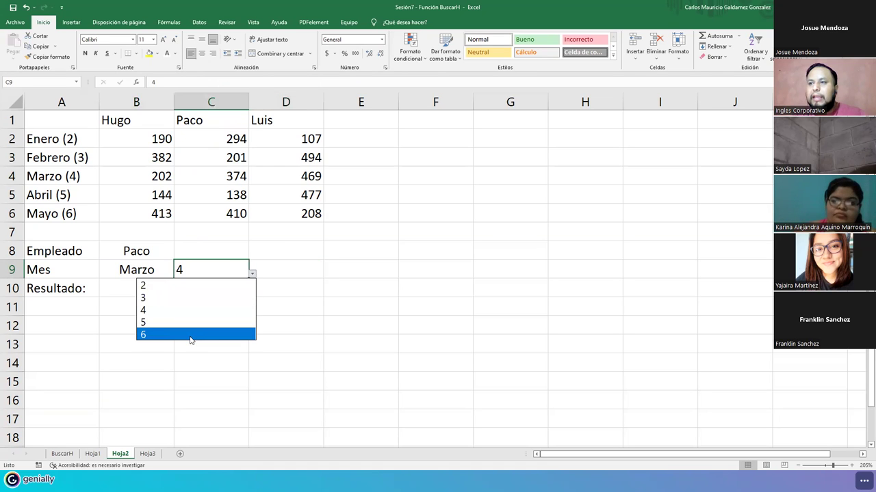
pyautogui.click(189, 335)
# - Compare the lookup result in B10 with Paco's Mayo sales in the data table
pyautogui.click(147, 292)
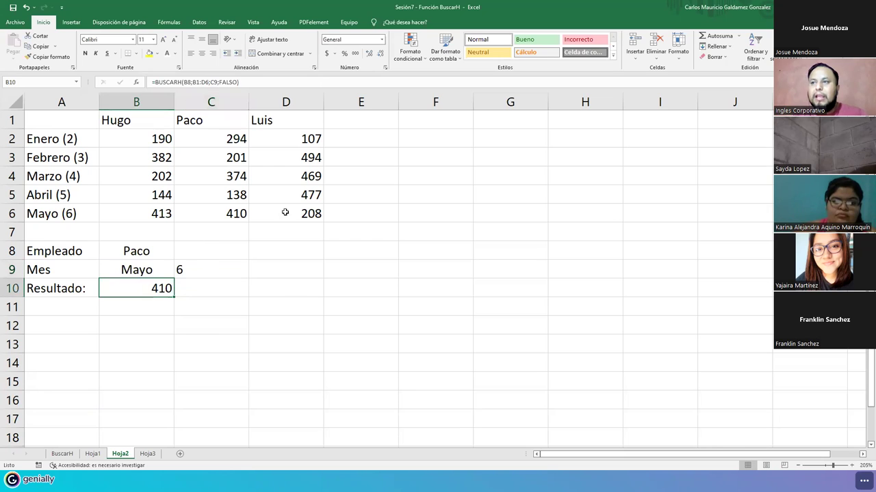
pyautogui.click(228, 225)
pyautogui.click(231, 213)
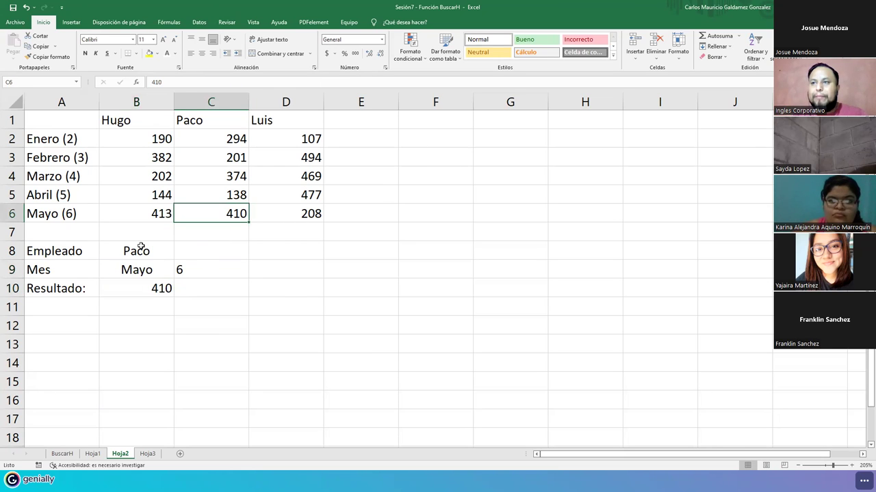
# - Test the employee list in B8 with Hugo and leave it on Luis, checking the result in B10
pyautogui.click(166, 255)
pyautogui.click(178, 255)
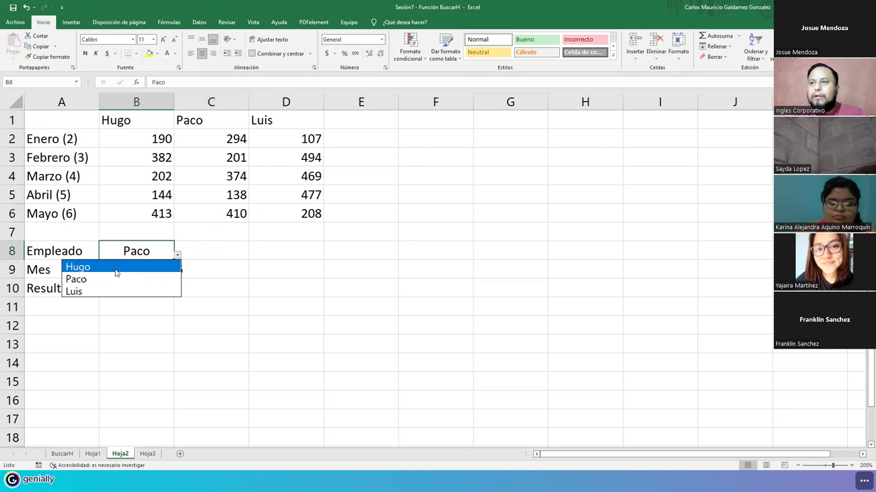
pyautogui.click(116, 268)
pyautogui.click(178, 255)
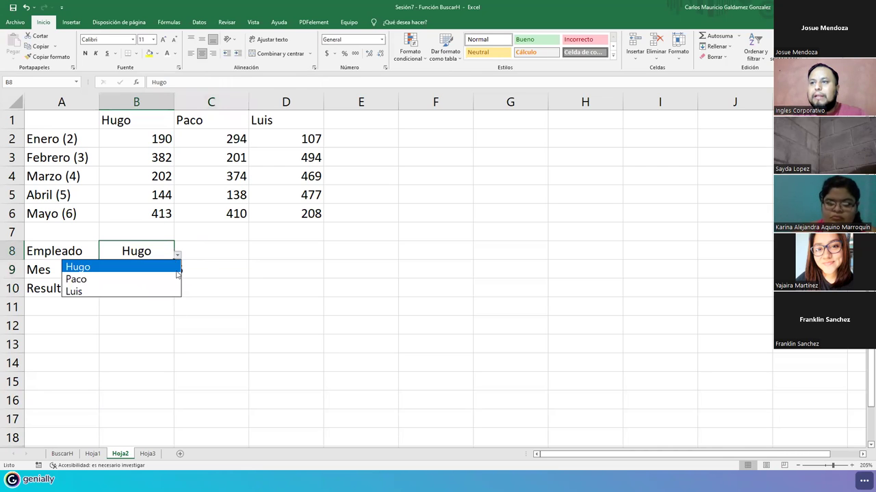
pyautogui.click(162, 293)
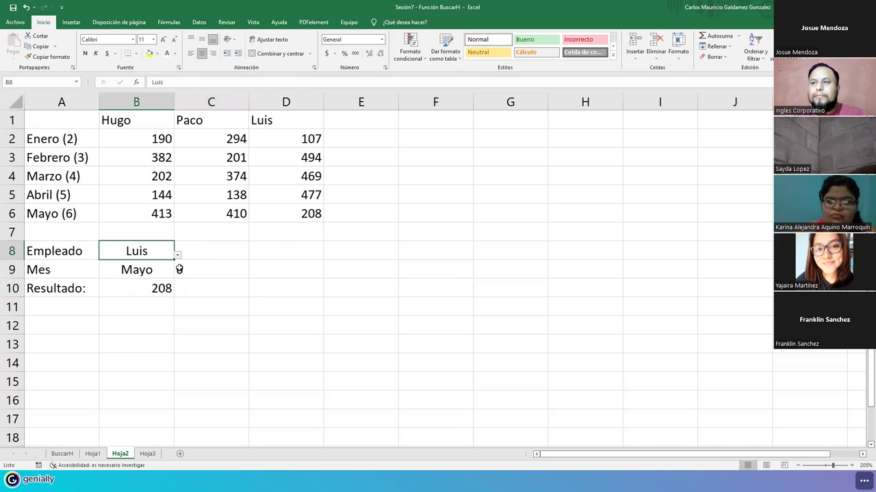
pyautogui.click(136, 288)
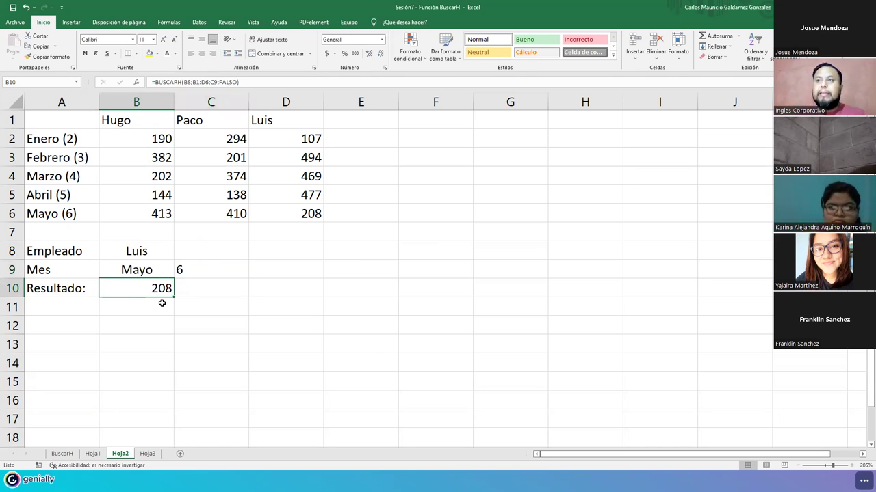
# - Move the search block A8:C10 to F2:H4 and merge and center F1:H1 above it with bold formatting
pyautogui.moveTo(81, 259)
pyautogui.mouseDown()
pyautogui.moveTo(183, 288)
pyautogui.moveTo(483, 236)
pyautogui.moveTo(527, 175)
pyautogui.mouseUp()
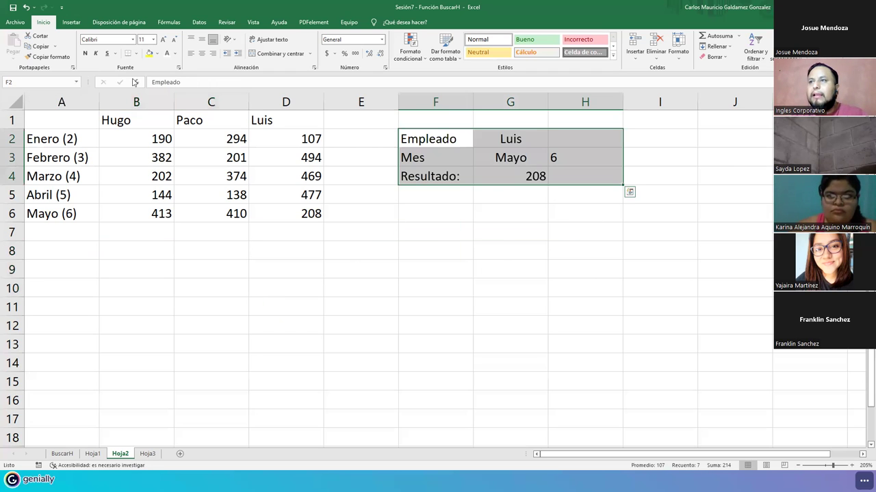
pyautogui.moveTo(430, 121); pyautogui.dragTo(582, 118)
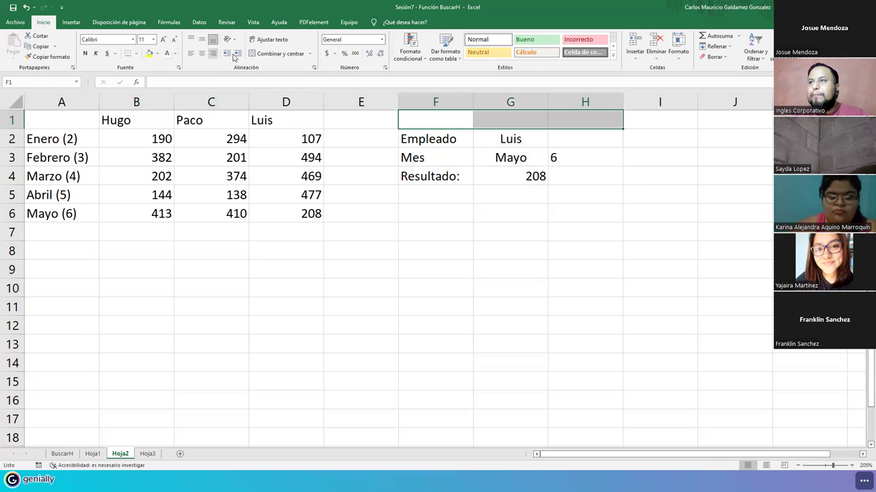
pyautogui.click(273, 53)
pyautogui.click(84, 53)
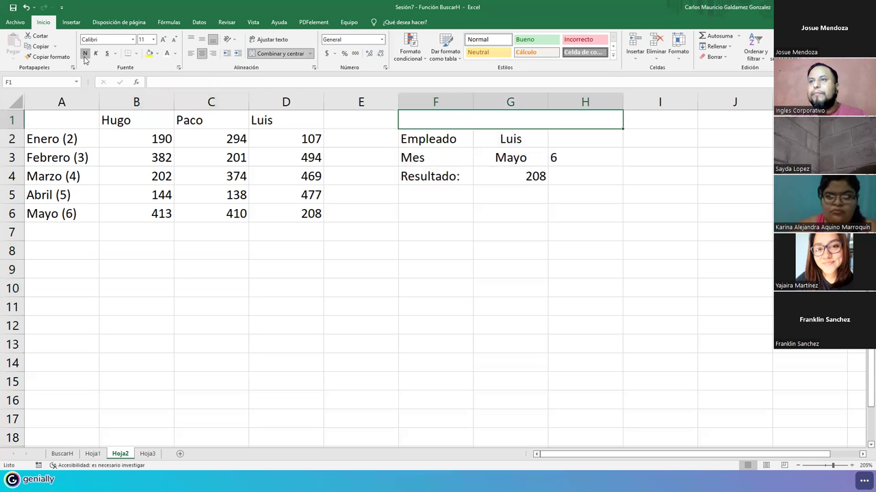
# - Enter the title REALIZAR BÚSQUEDA in the merged cell above the search block
pyautogui.write('REALIZAR BUSQUEDA')
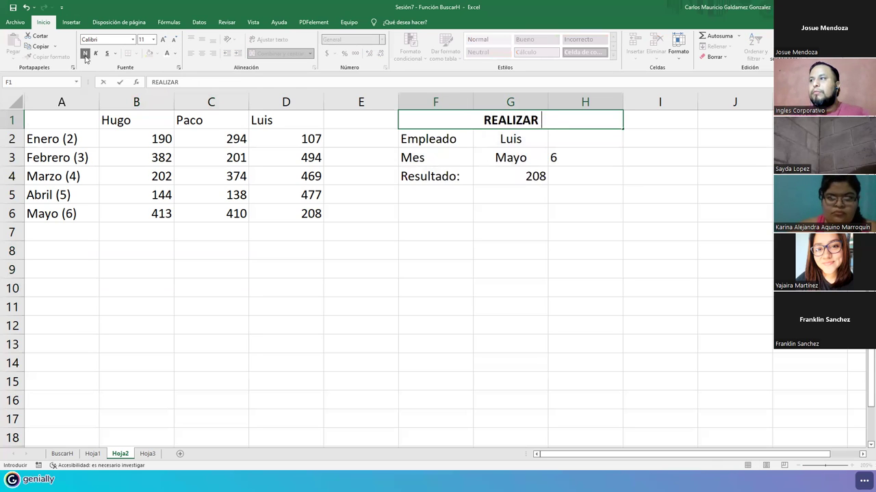
pyautogui.press('BackSpace')
pyautogui.press('BackSpace')
pyautogui.press('BackSpace')
pyautogui.press('BackSpace')
pyautogui.press('BackSpace')
pyautogui.press('BackSpace')
pyautogui.press('BackSpace')
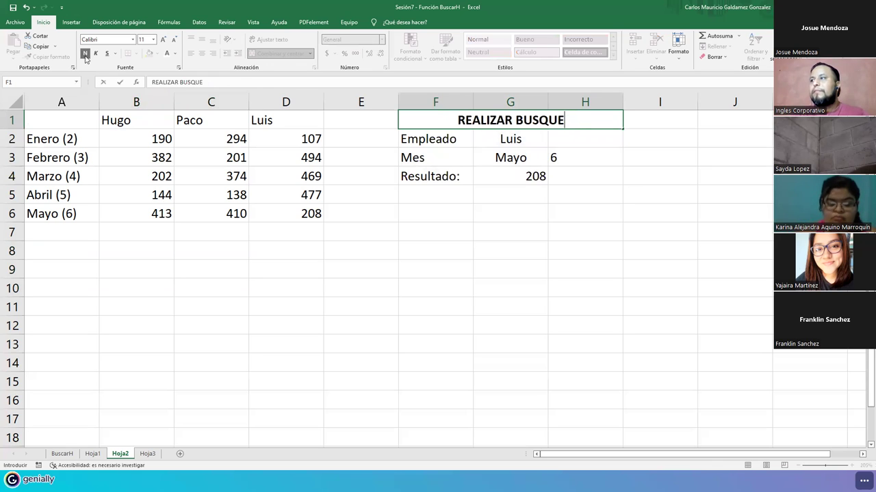
pyautogui.write('ÚSQUEDA')
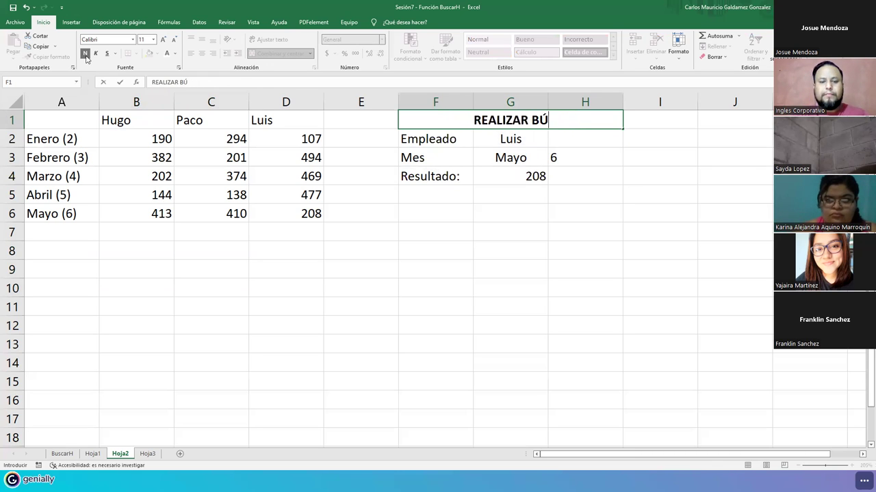
pyautogui.press('Return')
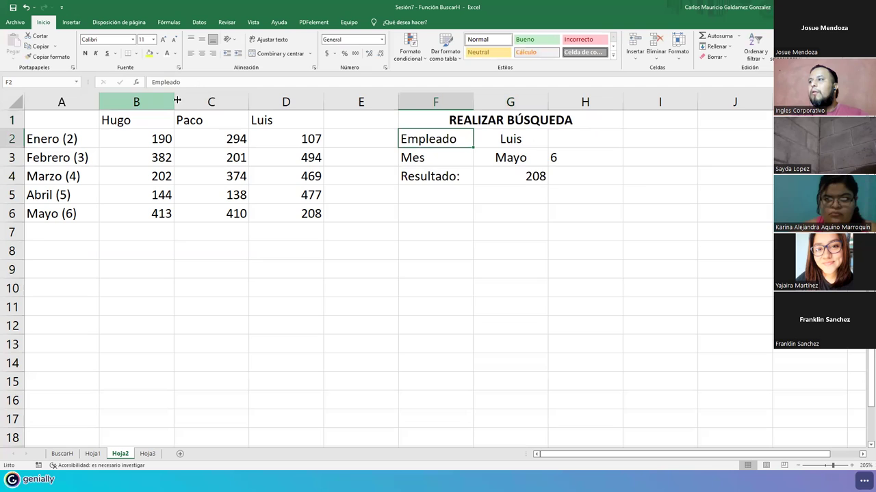
# - Narrow column H to fit the row index and check the month formula in G3 and the list in H3
pyautogui.moveTo(449, 134); pyautogui.dragTo(509, 176)
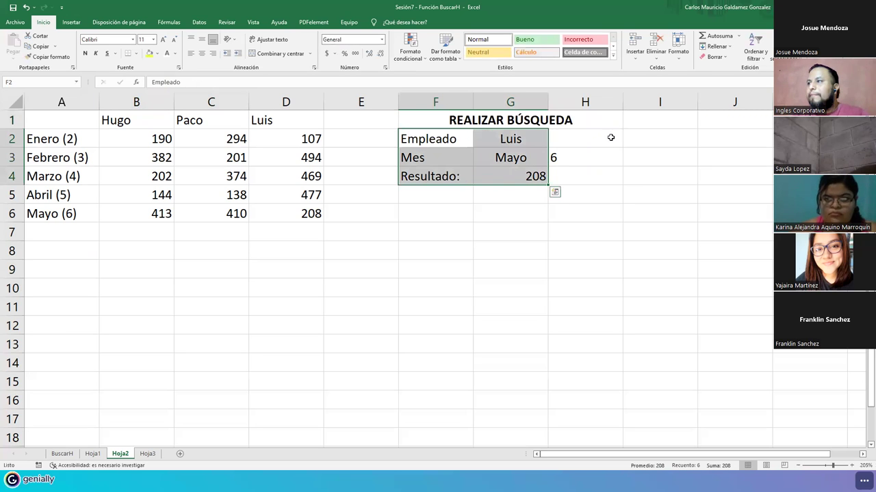
pyautogui.moveTo(623, 101); pyautogui.dragTo(561, 101)
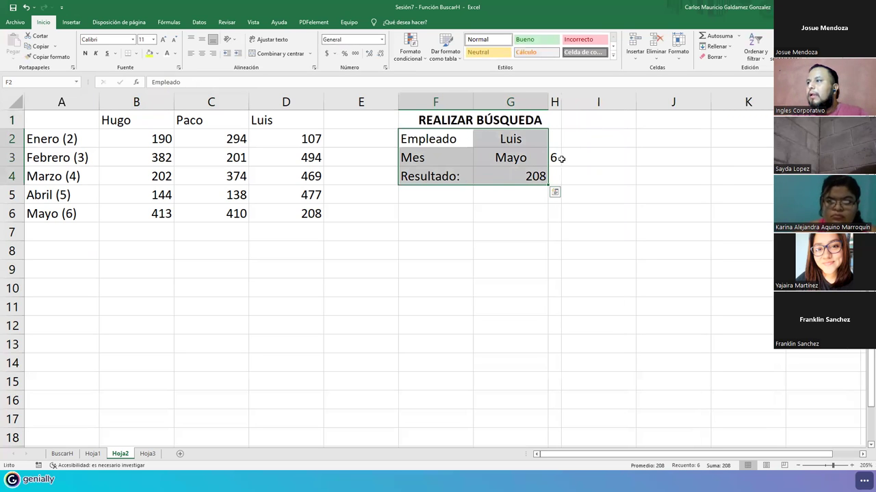
pyautogui.click(499, 159)
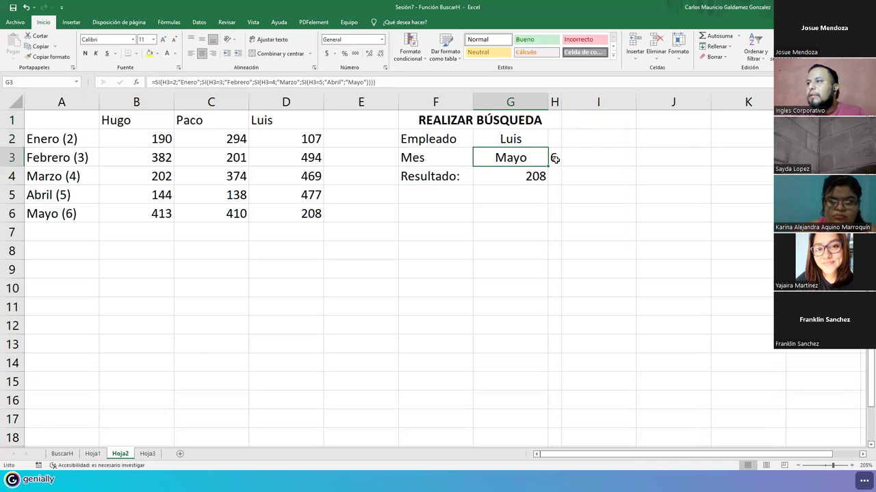
pyautogui.click(555, 159)
pyautogui.click(567, 162)
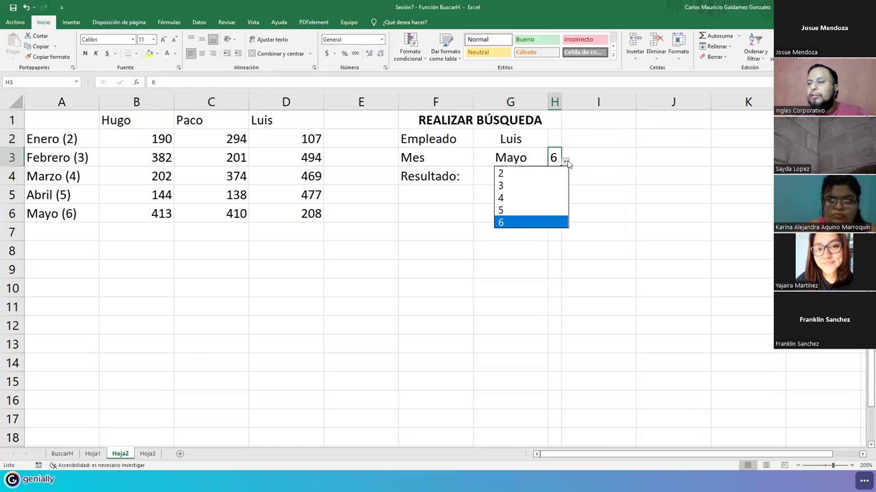
pyautogui.click(566, 163)
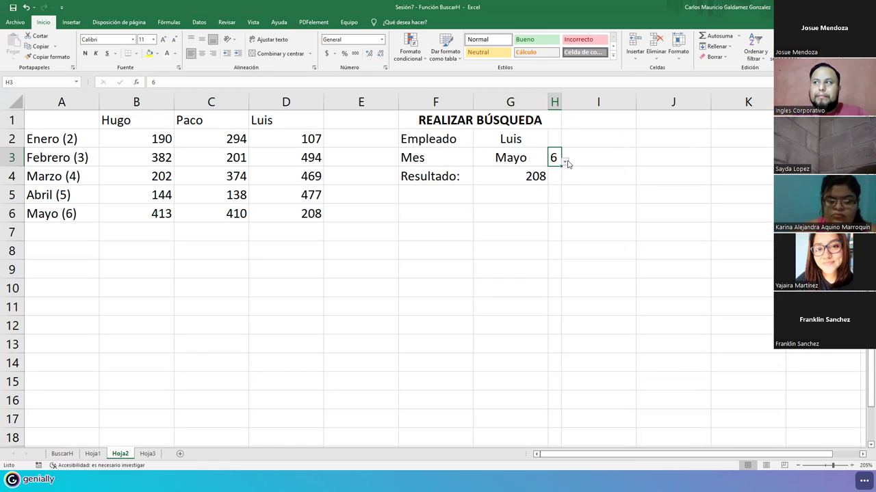
# - Review the employee, month name and row index cells of the search block
pyautogui.click(500, 162)
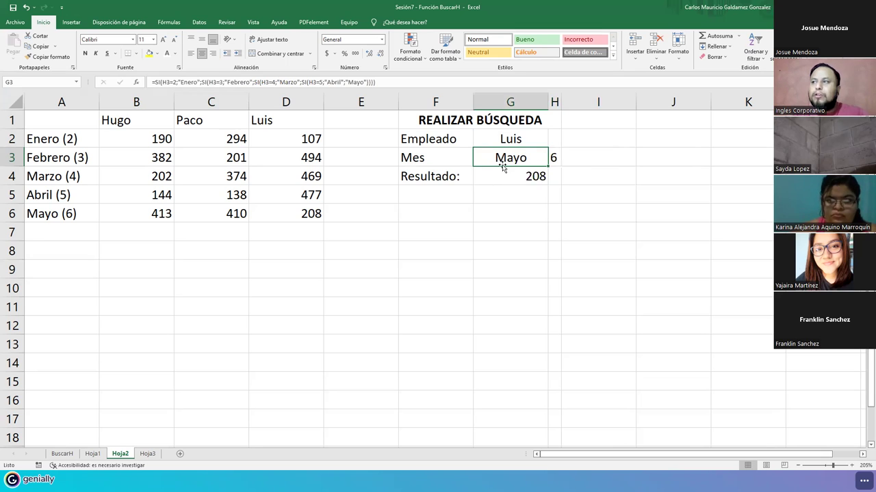
pyautogui.moveTo(498, 141); pyautogui.dragTo(499, 158)
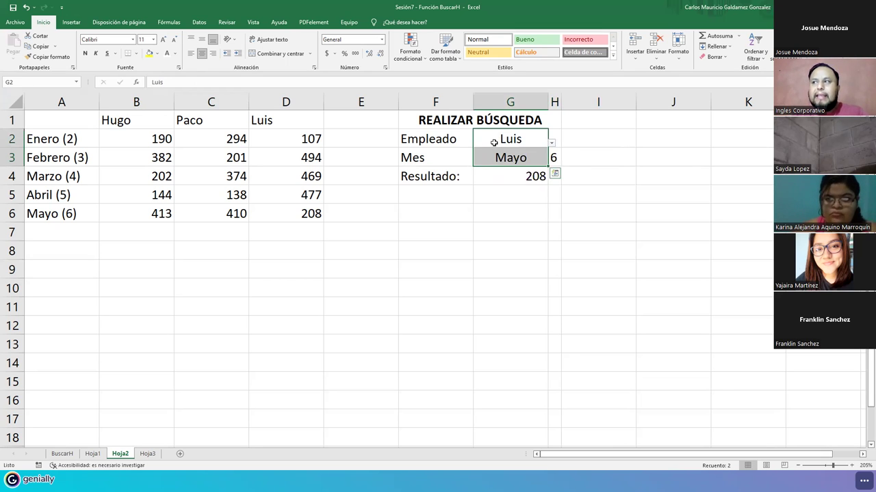
pyautogui.click(494, 142)
pyautogui.click(493, 156)
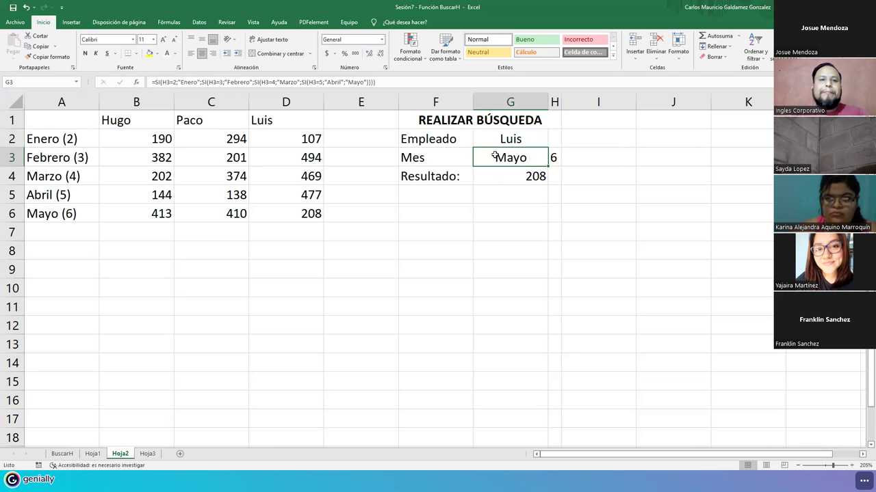
pyautogui.click(553, 160)
pyautogui.click(519, 138)
pyautogui.click(554, 159)
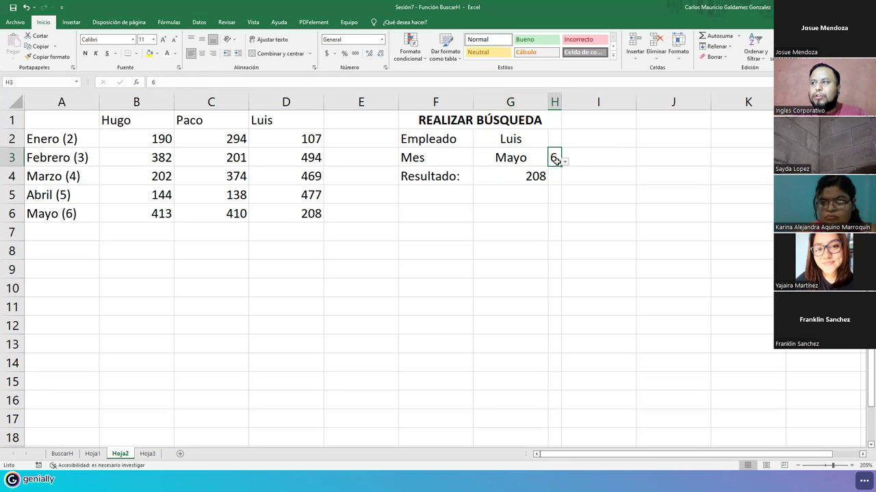
# - Examine the arguments of the BUSCARH formula in G4, including the row index and FALSO, and leave it unchanged
pyautogui.click(508, 176)
pyautogui.doubleClick(508, 175)
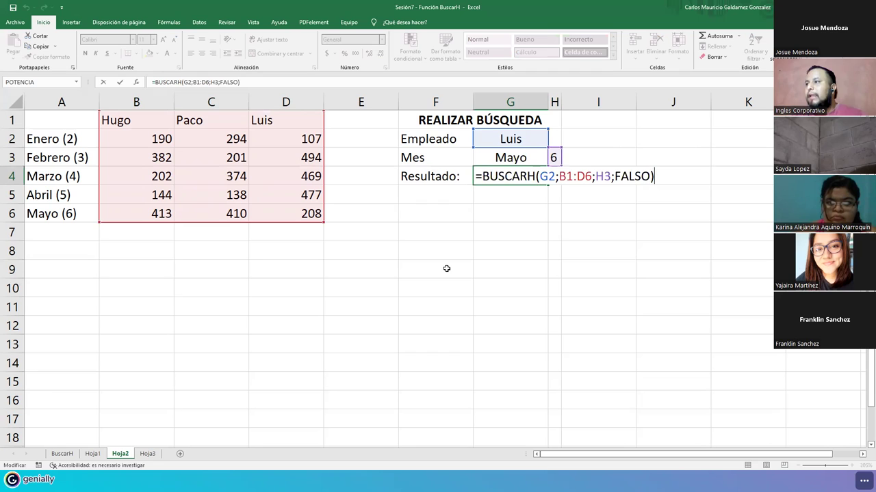
pyautogui.click(597, 177)
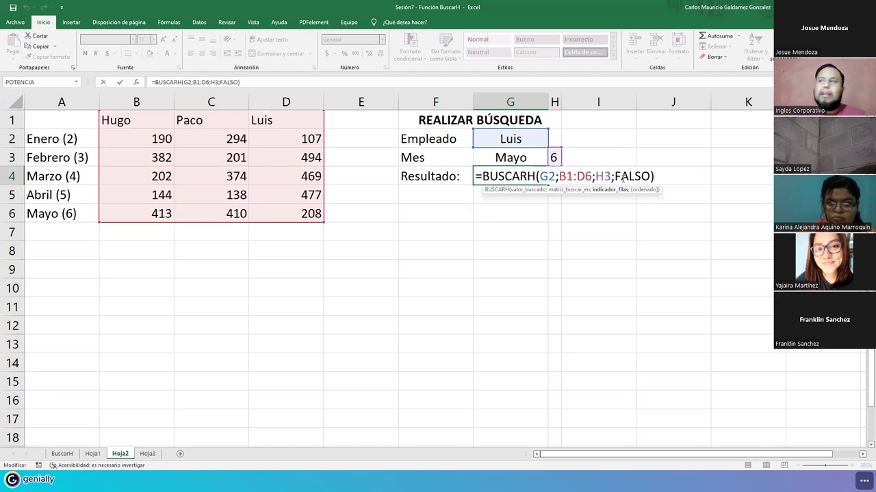
pyautogui.click(641, 191)
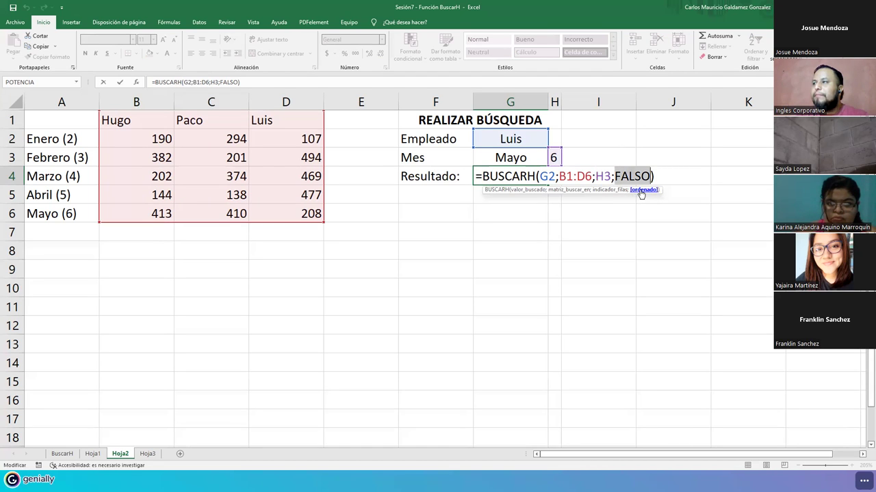
pyautogui.click(619, 177)
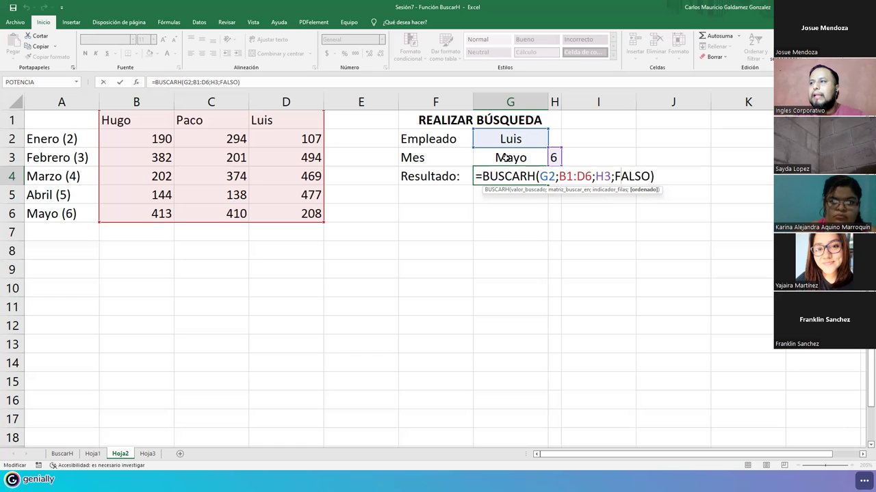
pyautogui.click(507, 174)
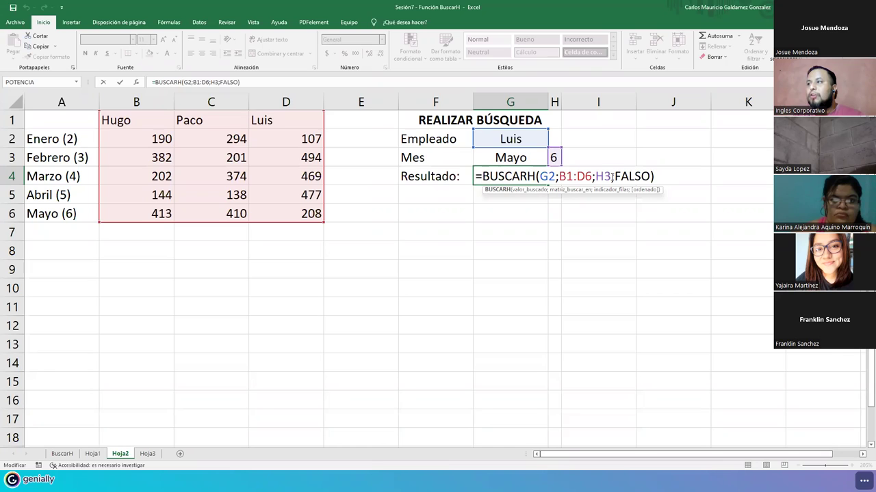
pyautogui.click(635, 177)
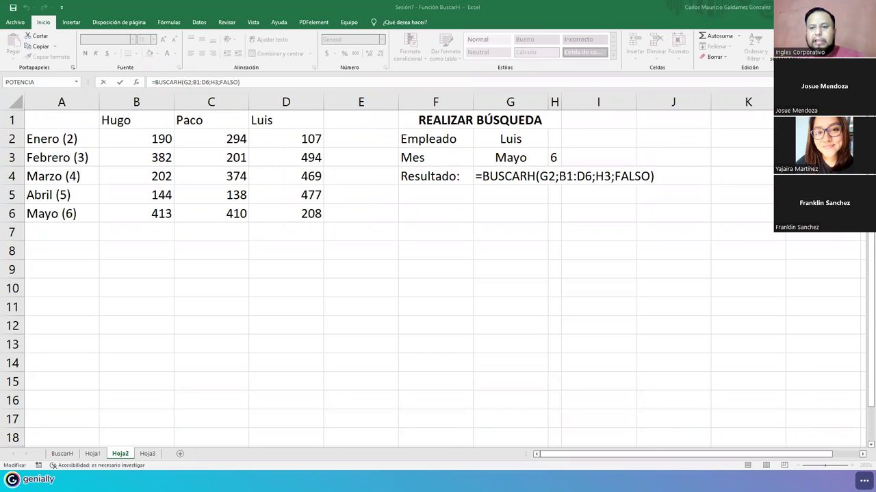
pyautogui.click(547, 140)
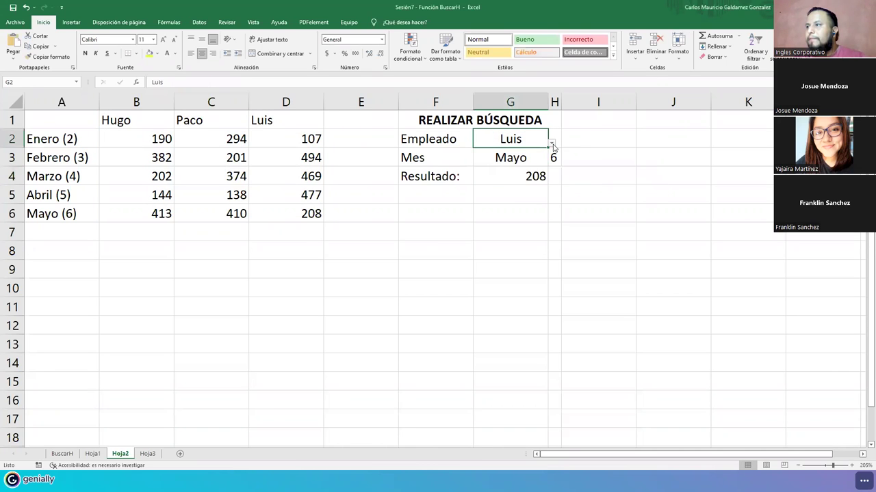
# - Review the employee list in G2, the row index in H3 and the BUSCARH formula in G4
pyautogui.click(552, 145)
pyautogui.click(517, 145)
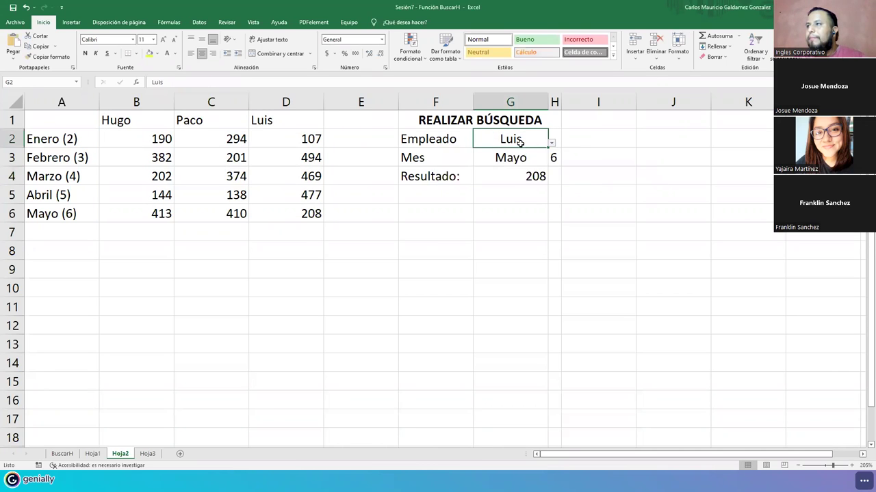
pyautogui.click(555, 157)
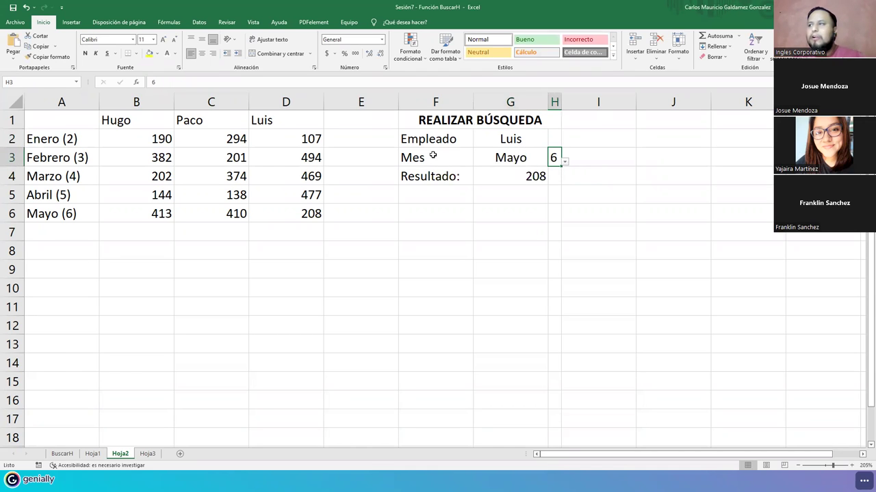
pyautogui.click(513, 184)
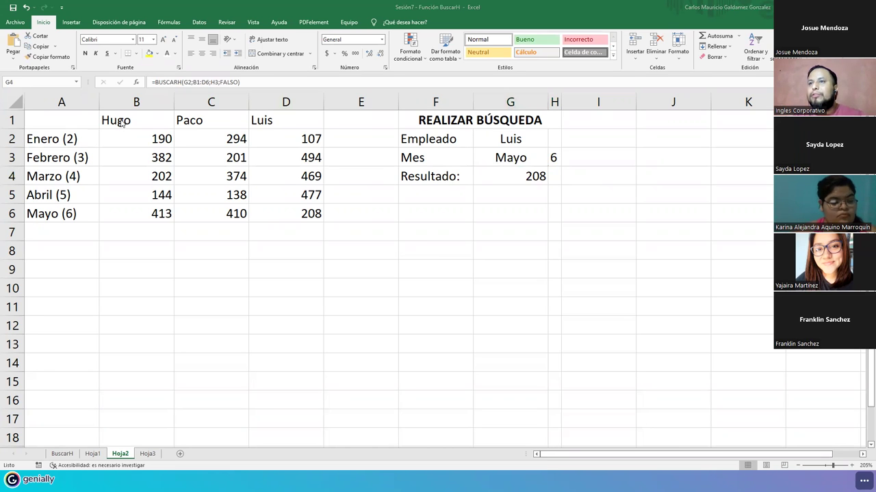
# - Apply all borders to the sales table A1:D6 and the search block F1:H4
pyautogui.click(62, 143)
pyautogui.moveTo(182, 180); pyautogui.dragTo(288, 221)
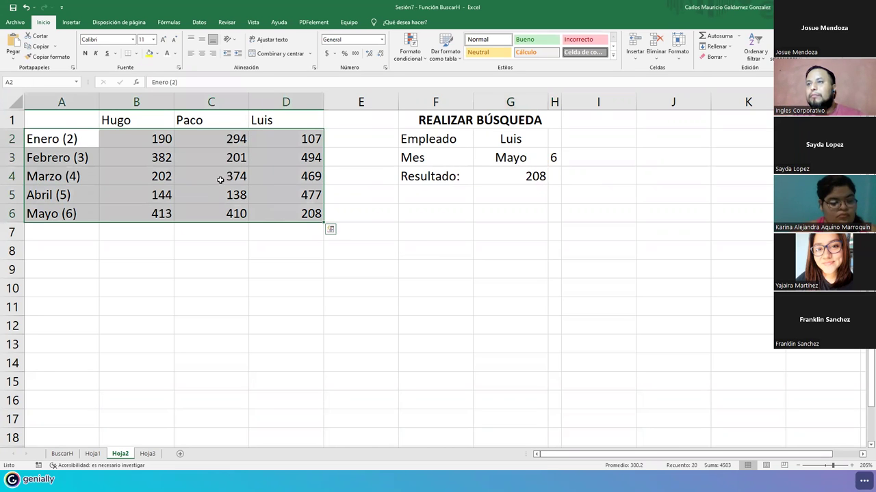
pyautogui.moveTo(148, 119); pyautogui.dragTo(267, 120)
pyautogui.moveTo(421, 123); pyautogui.dragTo(433, 176)
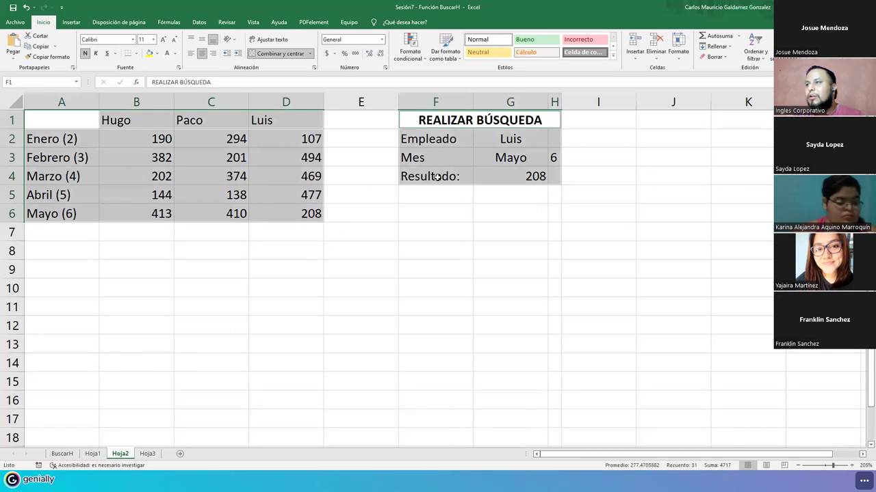
pyautogui.click(135, 54)
pyautogui.click(149, 132)
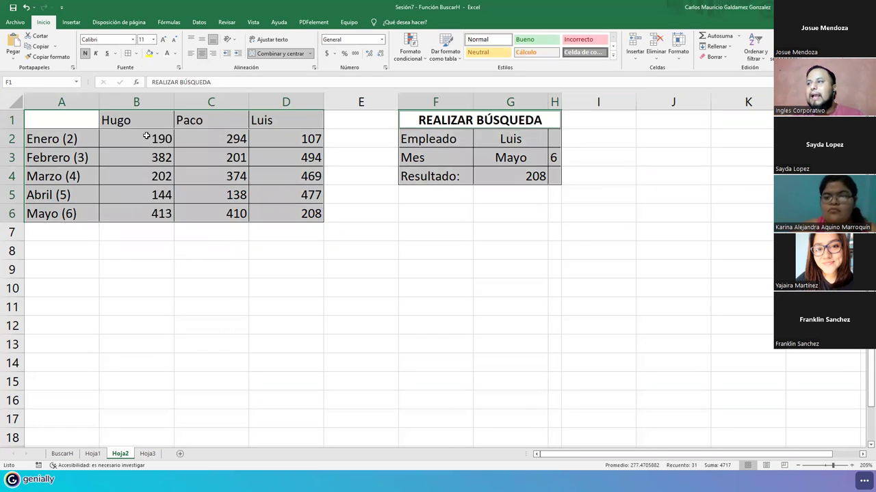
# - Merge and center the Resultado value across G4:H4 and make it bold
pyautogui.click(510, 178)
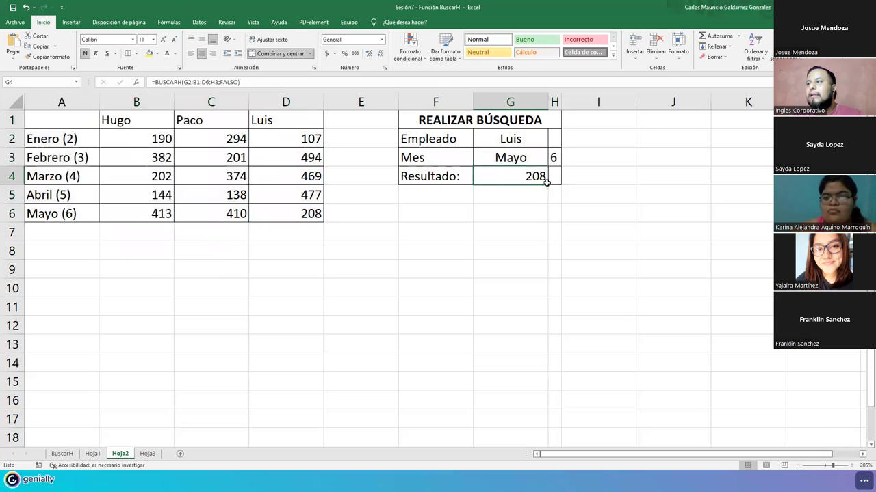
pyautogui.click(277, 53)
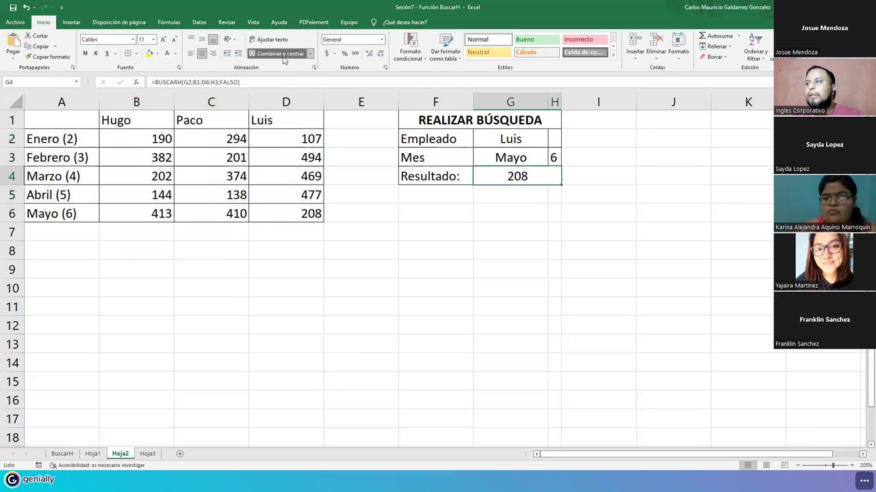
pyautogui.click(85, 54)
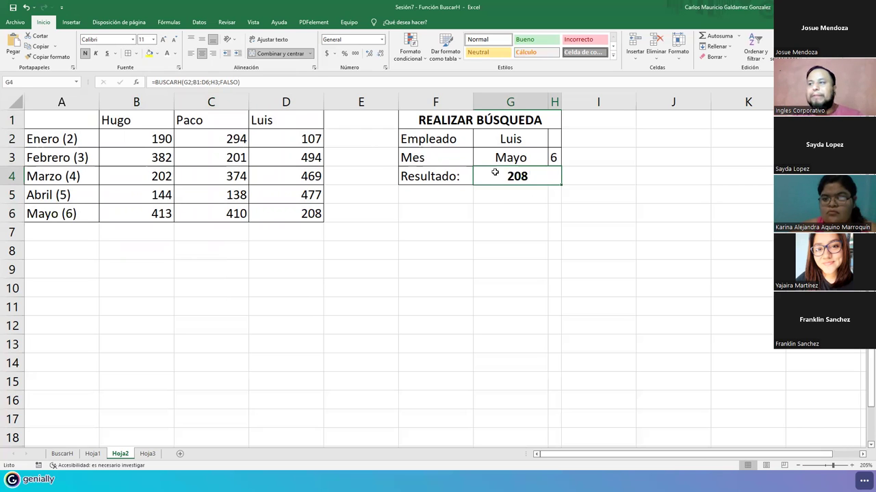
pyautogui.click(371, 207)
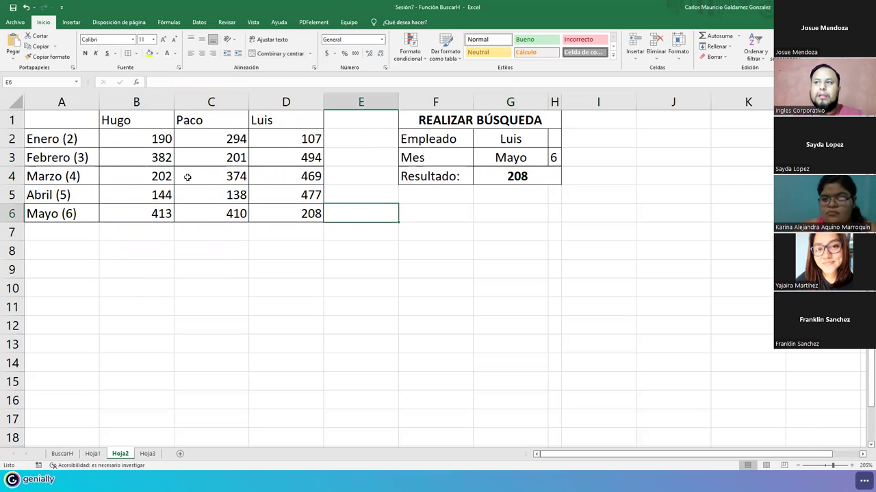
# - Switch to the Genially presentation and advance past the BUSCARH example to the Realizar Ejercicio slide
pyautogui.click(313, 249)
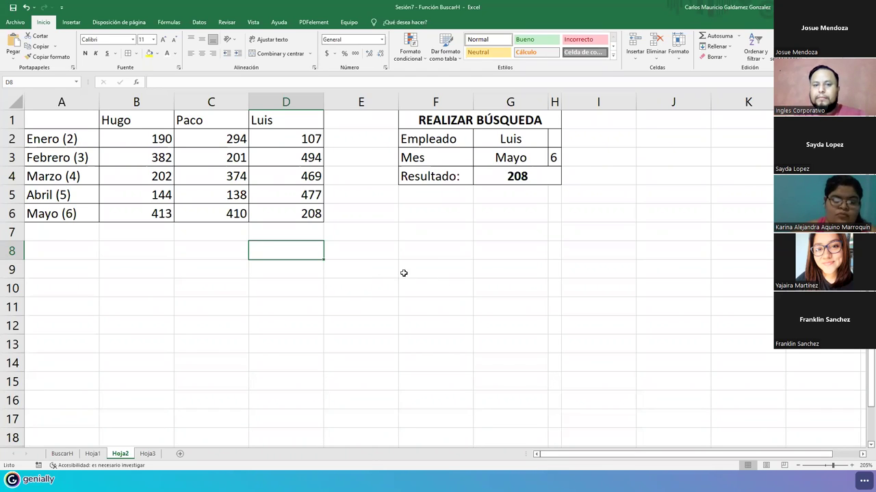
pyautogui.click(509, 176)
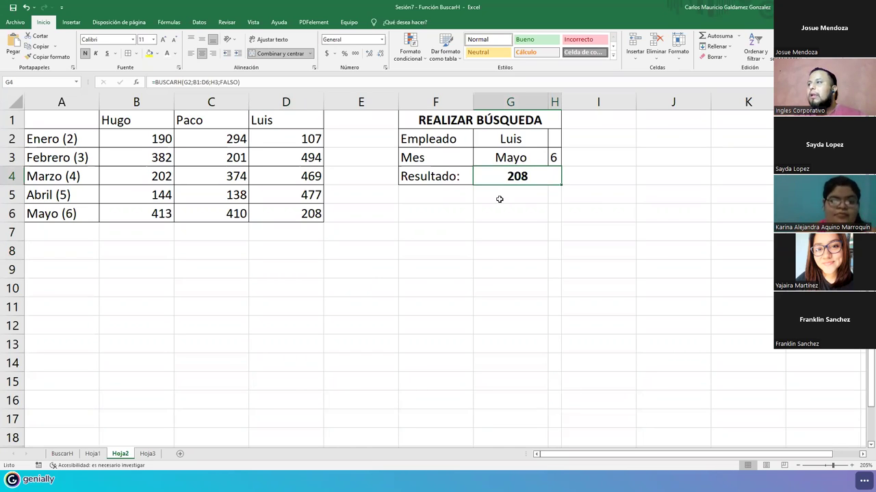
pyautogui.hotkey('alt', 'Tab')
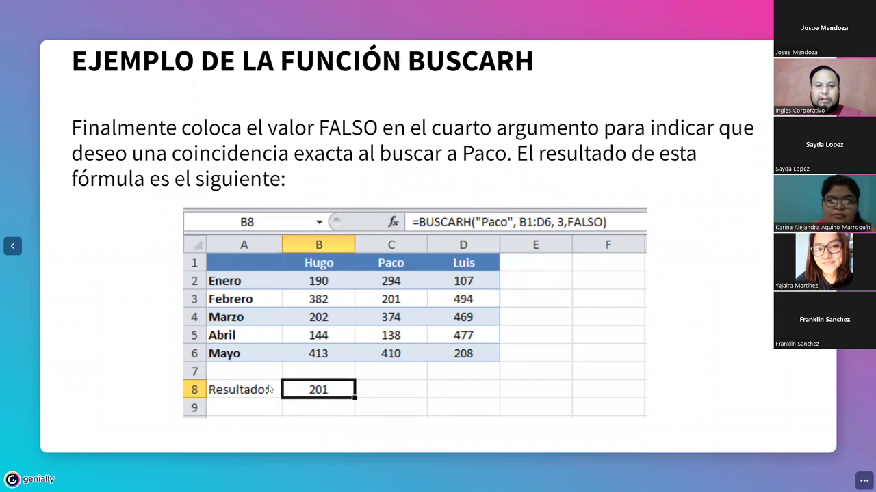
pyautogui.press('Right')
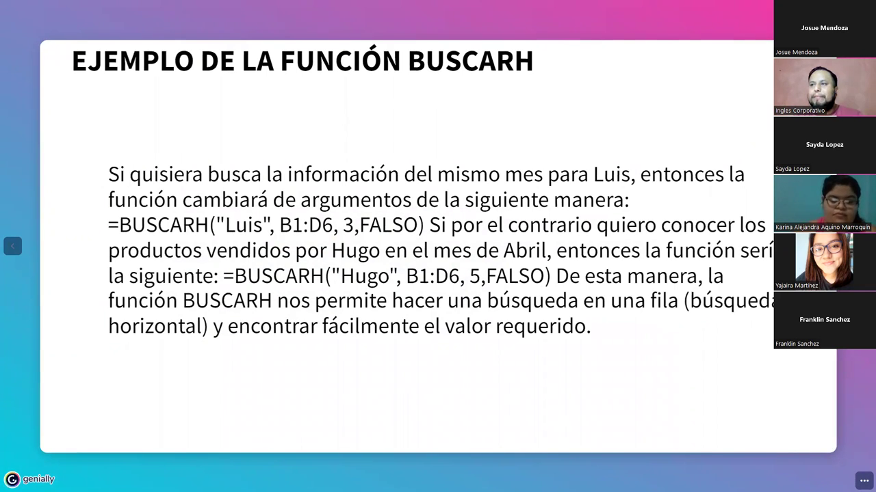
pyautogui.press('Right')
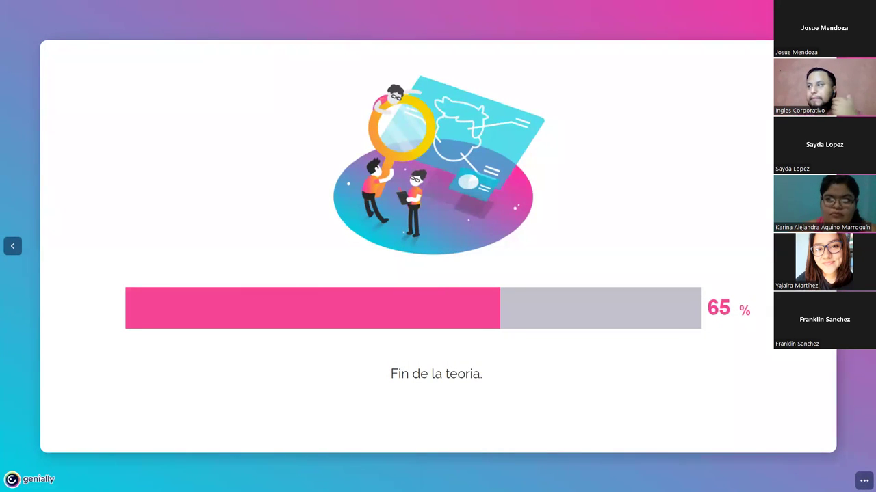
pyautogui.press('Right')
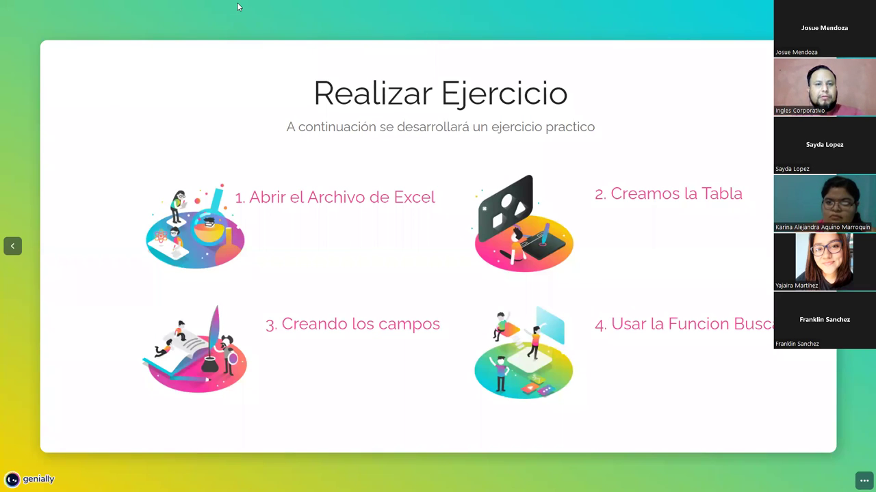
# - Return to the Excel workbook and examine the BuscarH and Hoja1 sheets with the weather table enlarged
pyautogui.hotkey('alt', 'Tab')
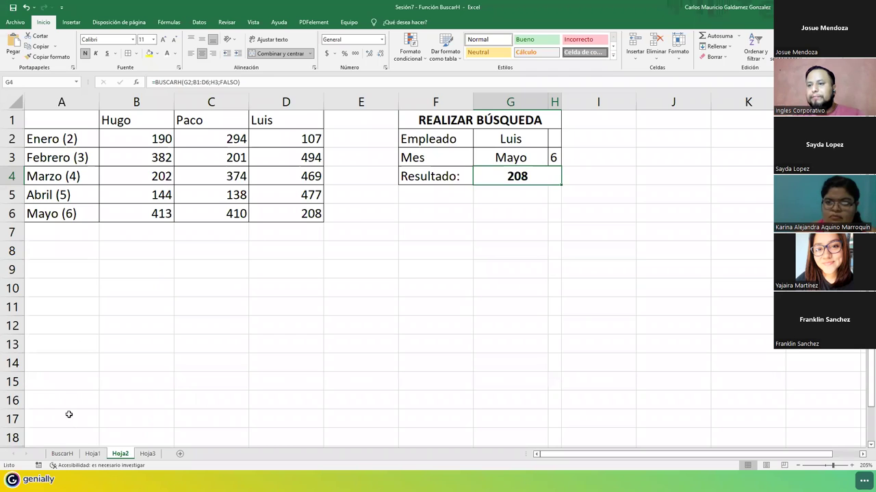
pyautogui.click(67, 455)
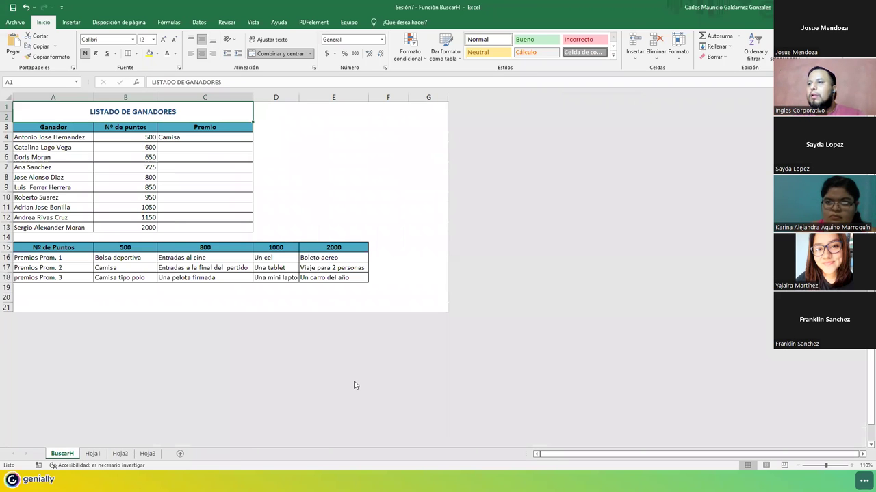
pyautogui.click(92, 454)
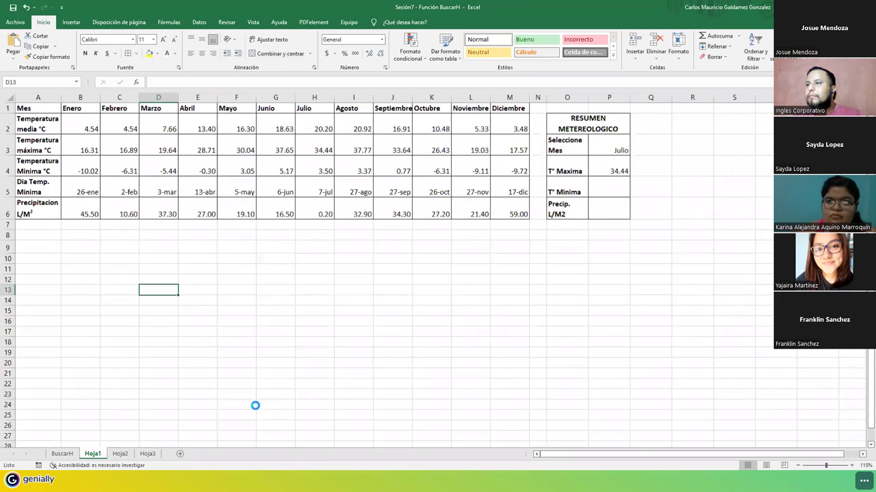
pyautogui.scroll(1, 256, 405)
pyautogui.scroll(1, 255, 406)
pyautogui.click(756, 162)
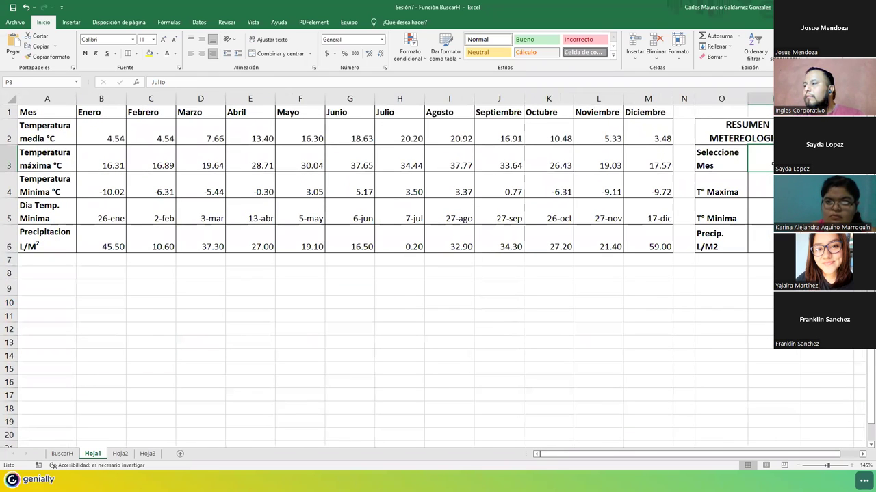
pyautogui.rightClick(772, 164)
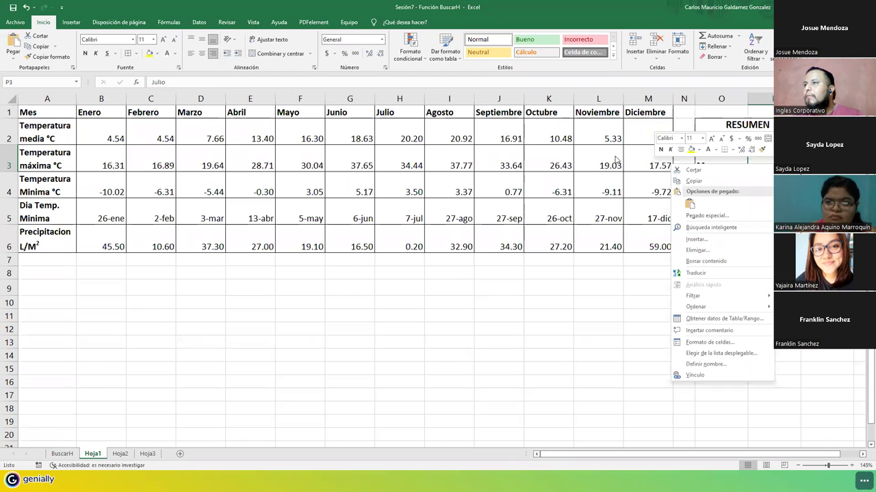
pyautogui.click(253, 22)
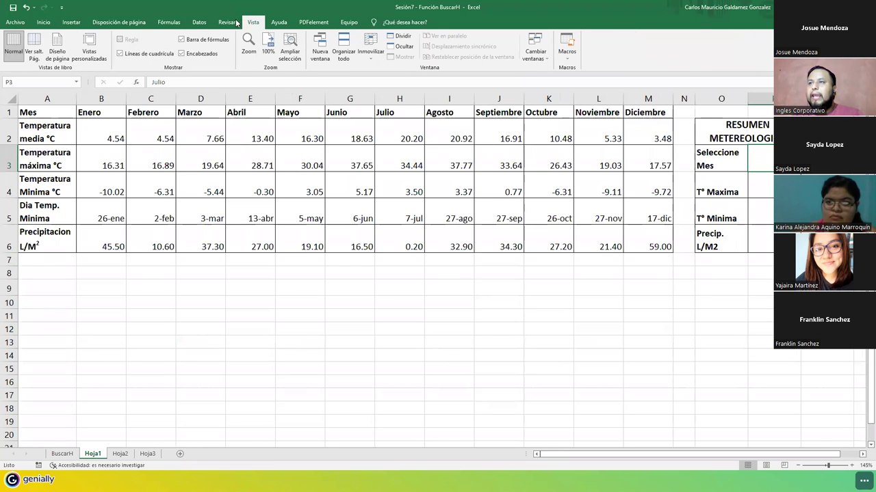
pyautogui.click(199, 22)
pyautogui.click(455, 53)
pyautogui.press('Escape')
pyautogui.click(468, 57)
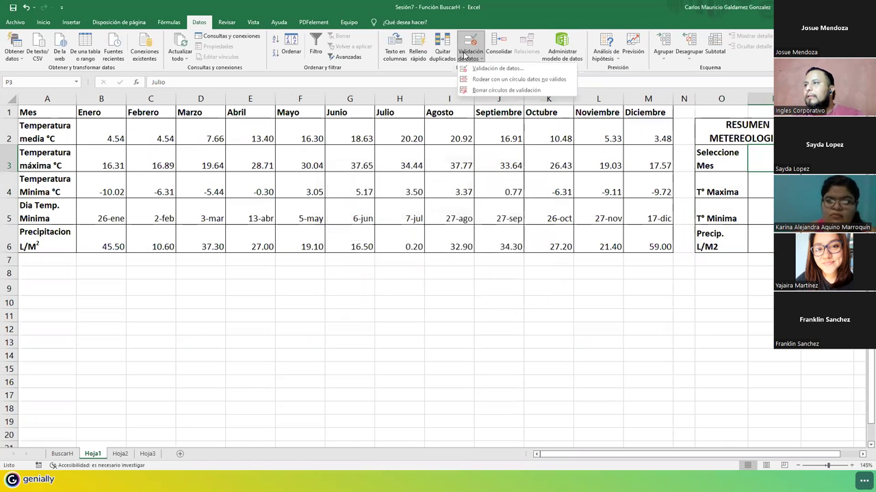
pyautogui.press('Escape')
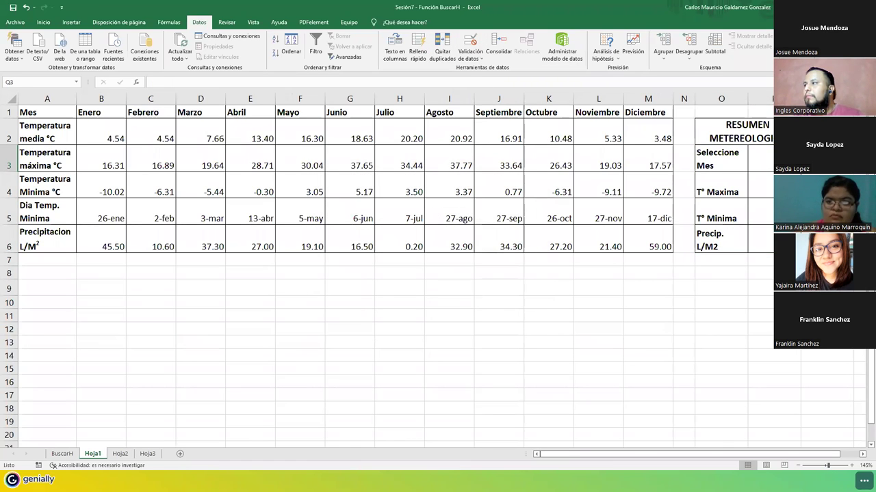
# - Clear the selected month and the T° Maxima result in P3 and P4 of the weather summary
pyautogui.click(765, 184)
pyautogui.press('Delete')
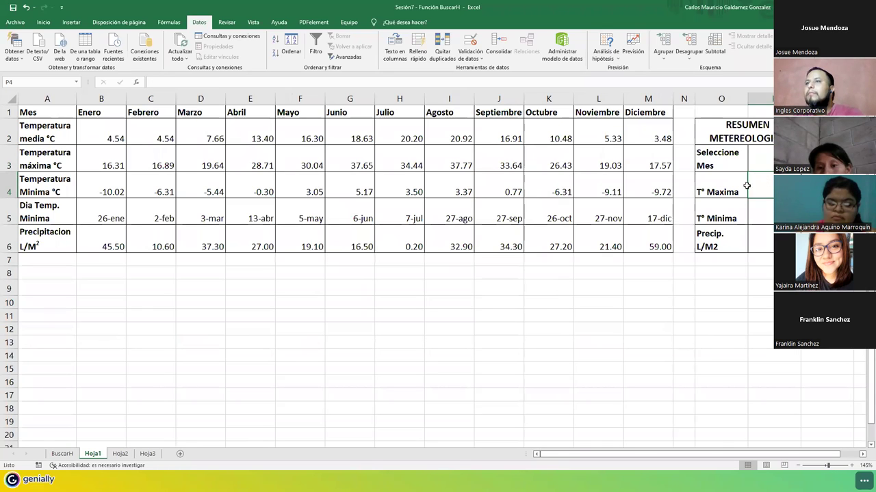
pyautogui.click(462, 330)
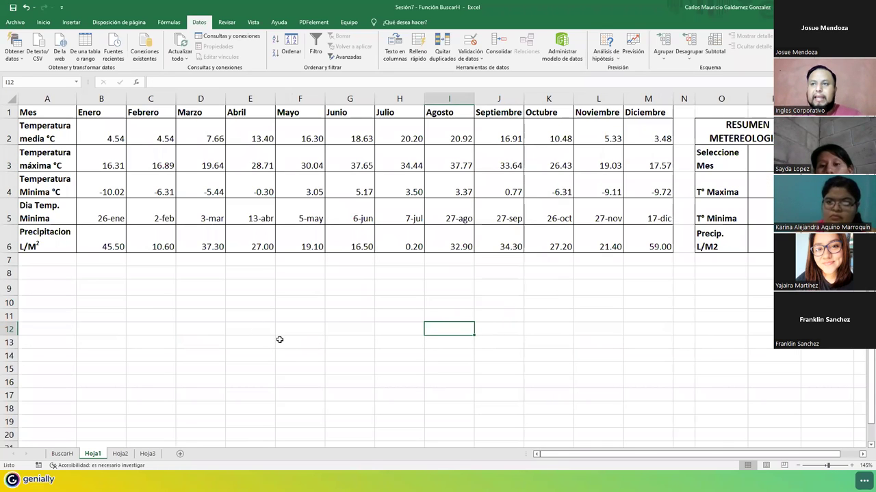
pyautogui.moveTo(34, 115); pyautogui.dragTo(729, 252)
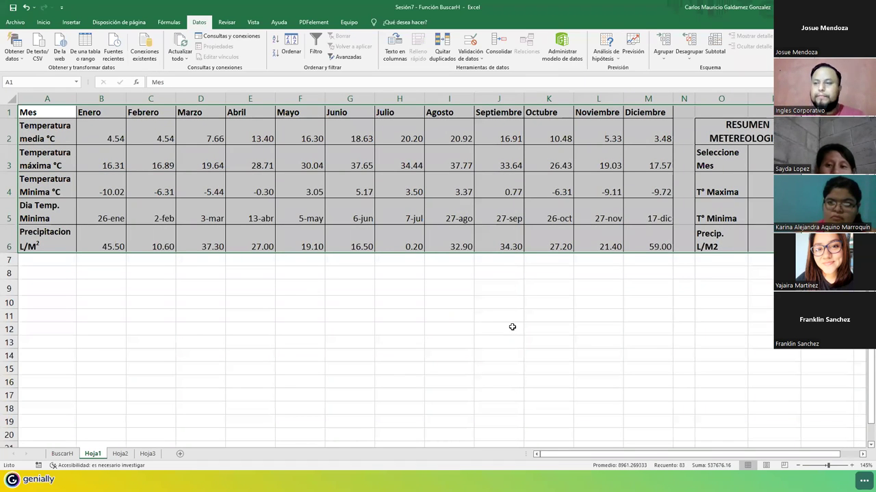
pyautogui.press('alt')
pyautogui.click(399, 319)
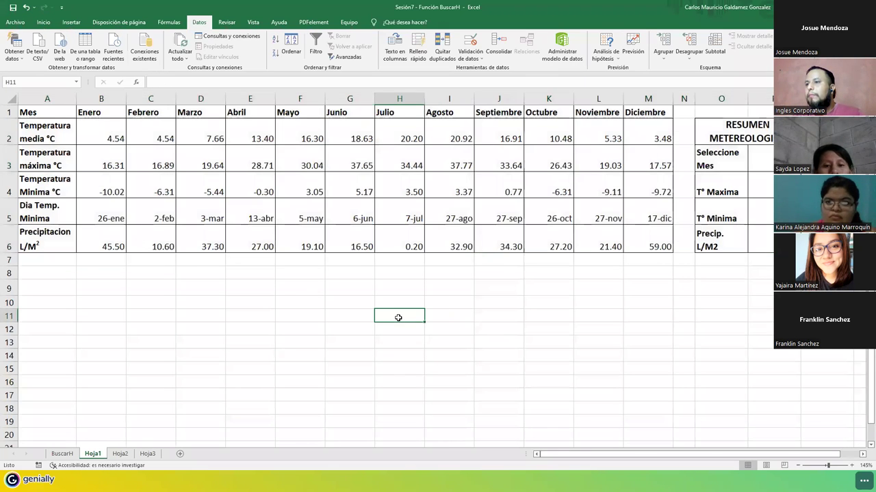
# - Delete the picture on sheet Hoja3 and remove that sheet from the workbook
pyautogui.click(119, 454)
pyautogui.click(148, 454)
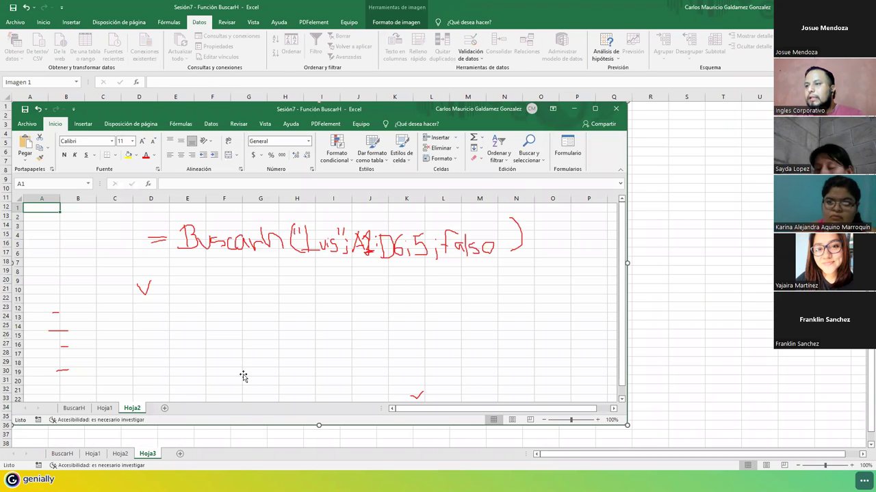
pyautogui.press('Delete')
pyautogui.rightClick(148, 455)
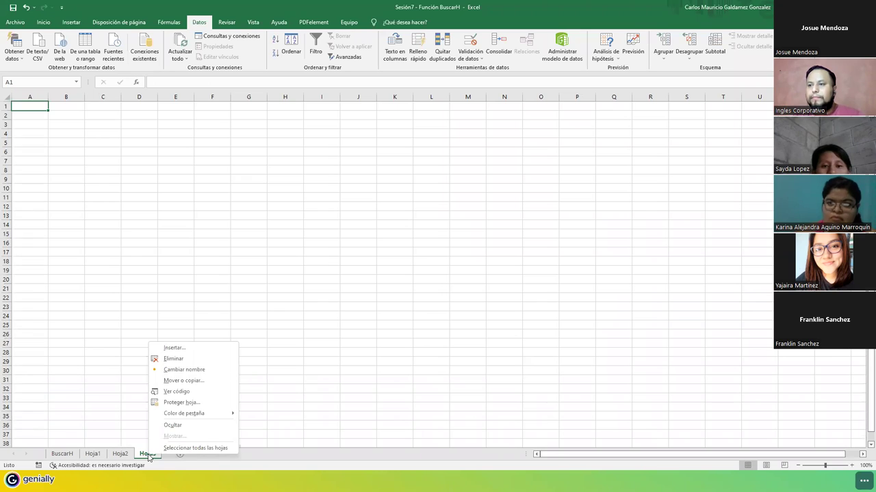
pyautogui.click(173, 358)
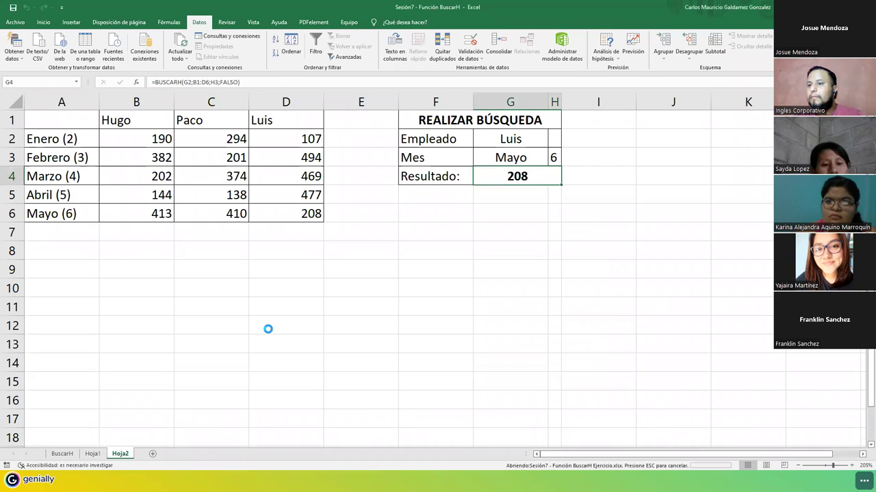
# - Check the BuscarH and Ejemplo sheets of the Sesión7 - Función BuscarH Ejercicio workbook and return to the original workbook
pyautogui.click(62, 454)
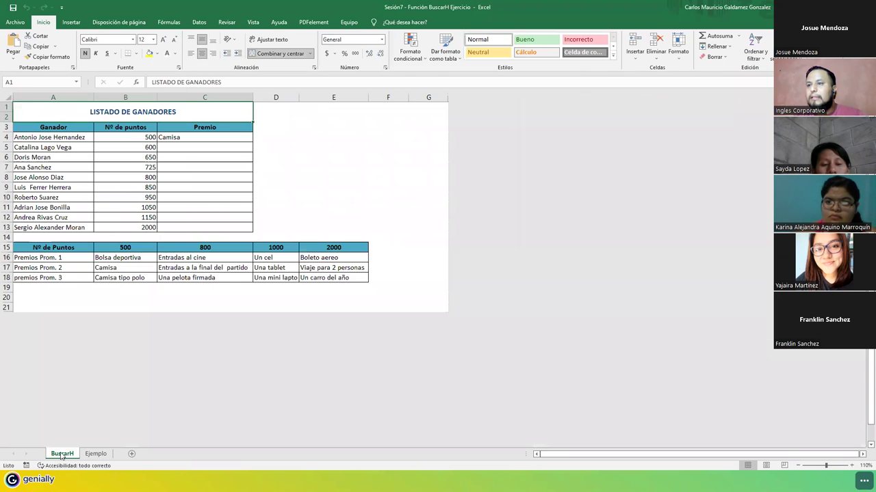
pyautogui.click(96, 454)
pyautogui.hotkey('alt', 'Tab')
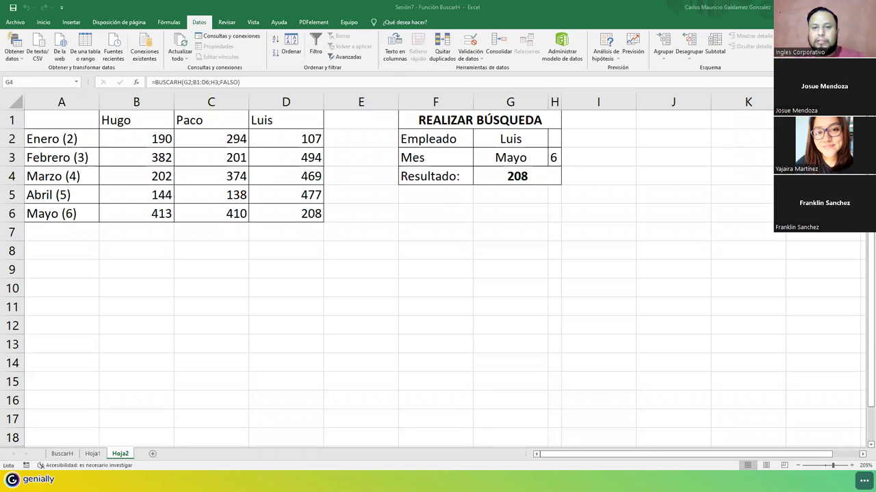
# - Go to the Hoja1 sheet and check the month list offered in cell P3 of the weather summary
pyautogui.click(98, 458)
pyautogui.click(97, 457)
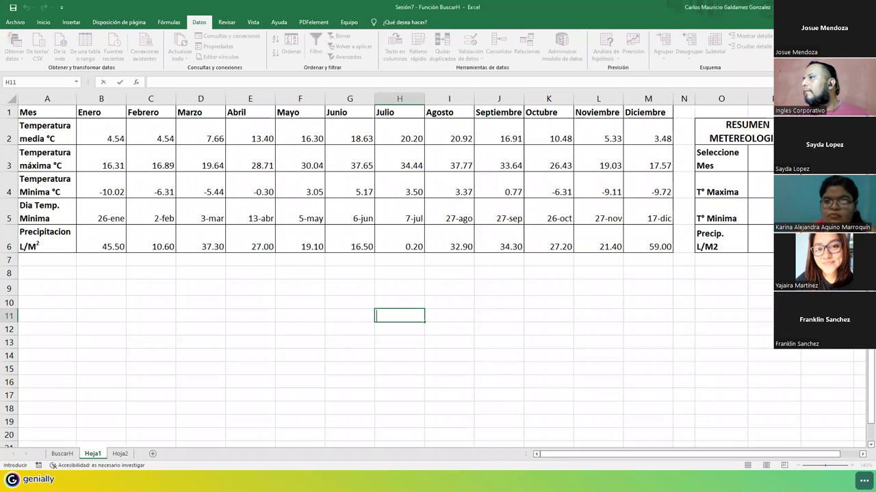
pyautogui.click(759, 159)
pyautogui.hotkey('alt', 'Down')
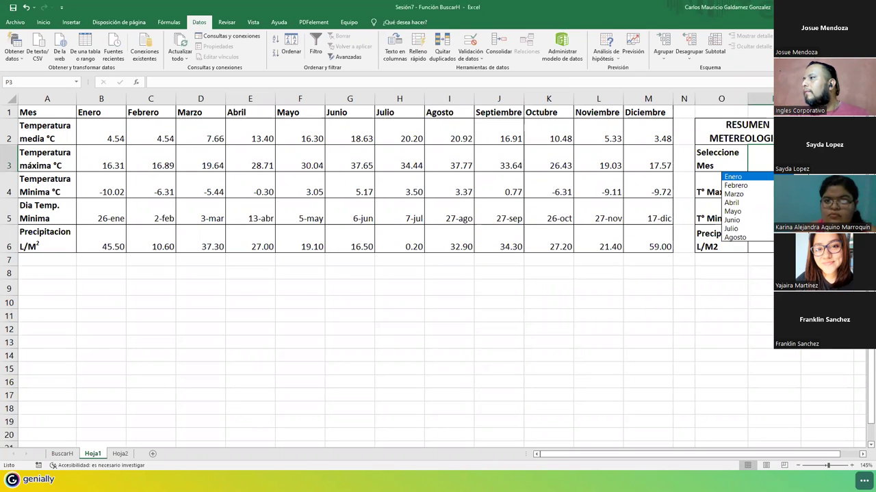
pyautogui.press('Escape')
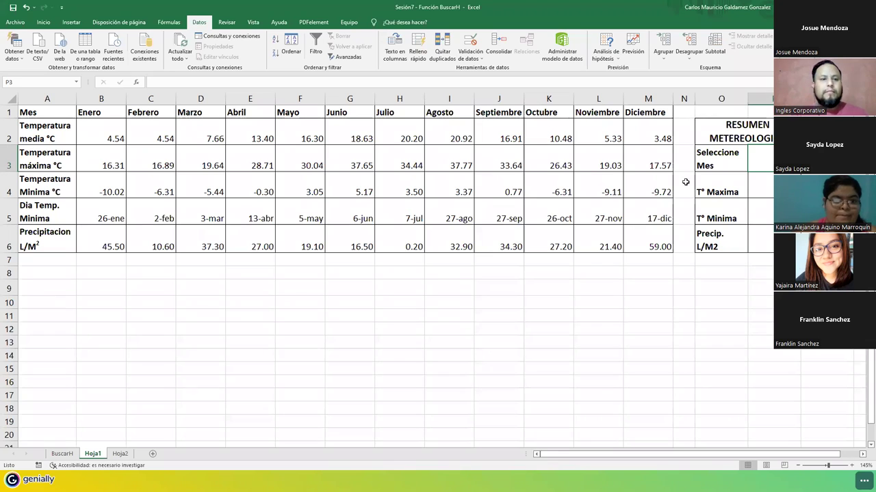
# - Clear the data validation rule from the month selection cell P3
pyautogui.click(479, 60)
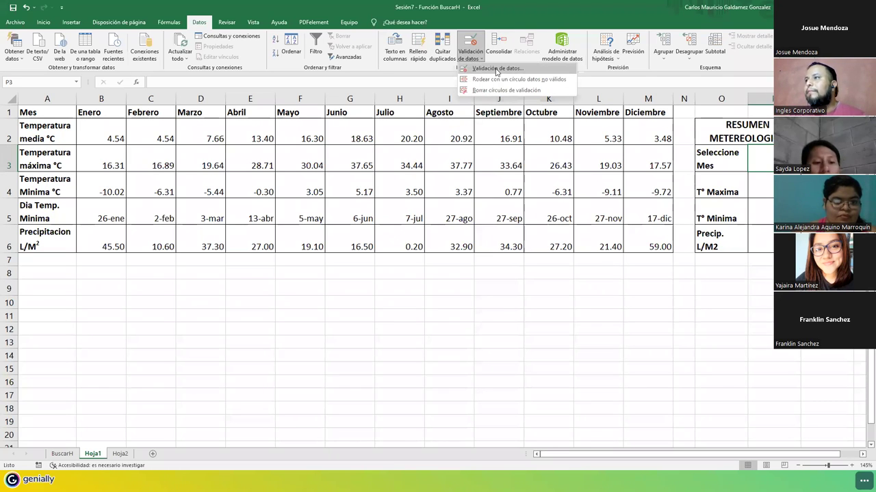
pyautogui.click(496, 69)
pyautogui.click(357, 285)
pyautogui.click(469, 285)
pyautogui.click(369, 285)
pyautogui.click(759, 158)
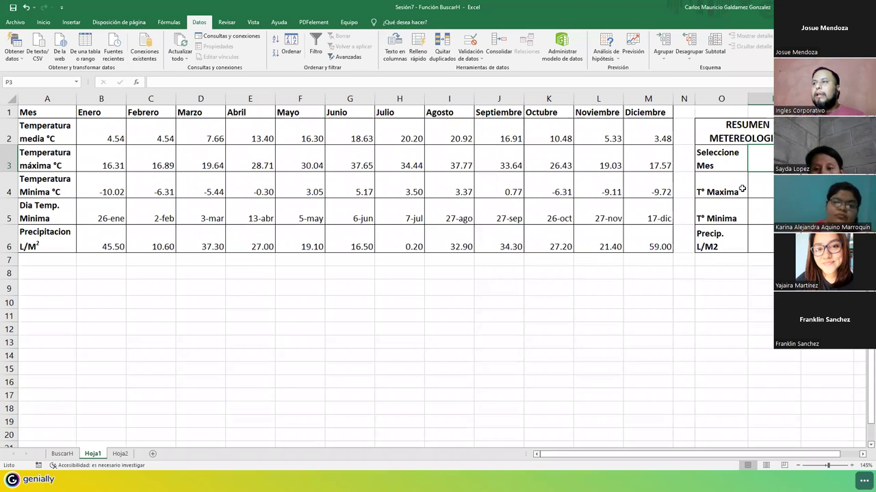
# - Examine the weather table A1:M6, its month headings and row labels, the minimum-temperature dates, and the weather summary labels
pyautogui.moveTo(41, 113); pyautogui.dragTo(635, 248)
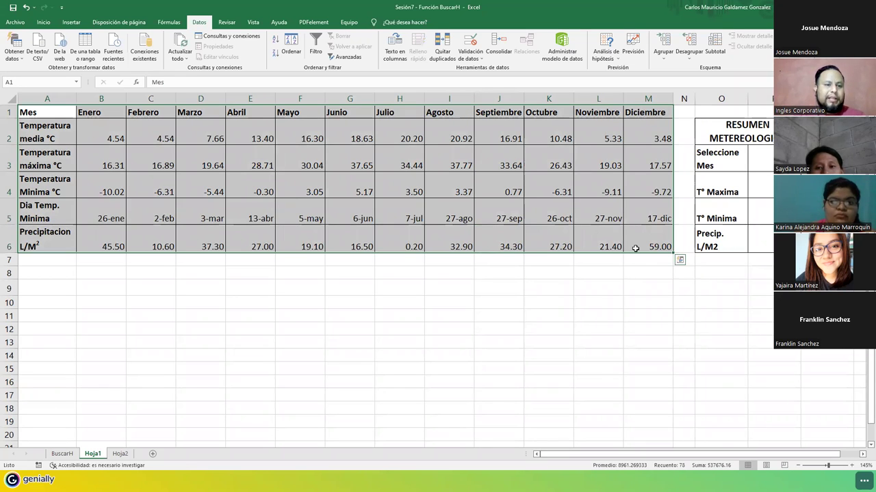
pyautogui.moveTo(731, 132); pyautogui.dragTo(722, 234)
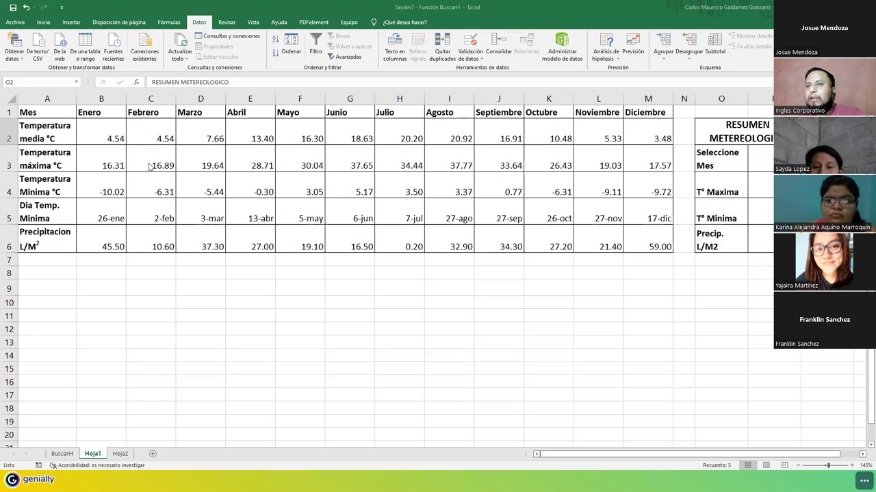
pyautogui.moveTo(61, 113)
pyautogui.mouseDown()
pyautogui.moveTo(412, 203)
pyautogui.moveTo(643, 246)
pyautogui.mouseUp()
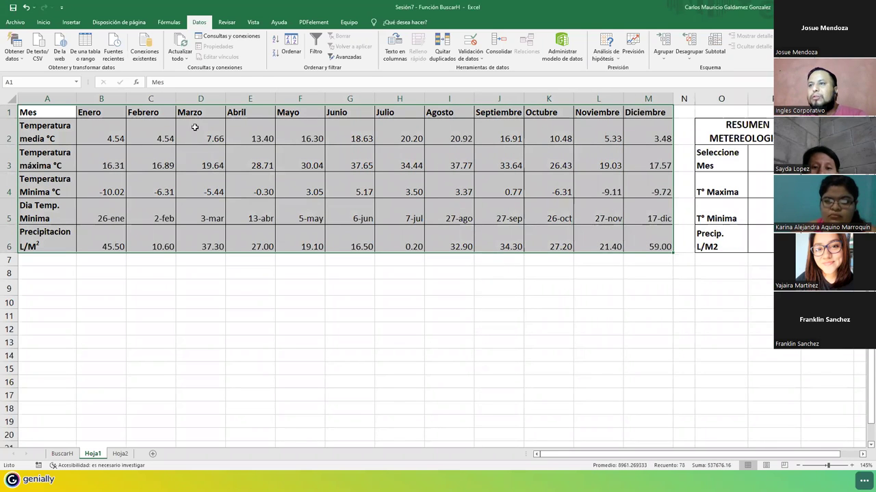
pyautogui.moveTo(110, 114); pyautogui.dragTo(602, 113)
pyautogui.moveTo(40, 127); pyautogui.dragTo(55, 236)
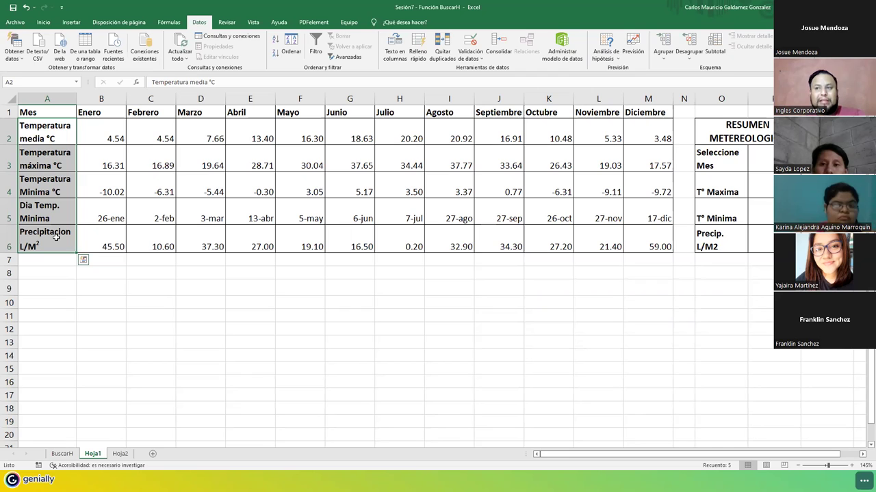
pyautogui.click(91, 113)
pyautogui.click(104, 221)
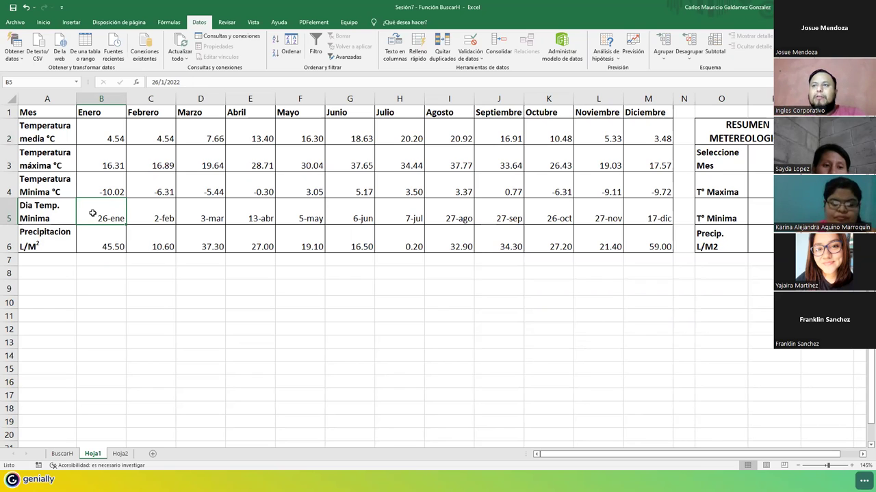
pyautogui.click(151, 218)
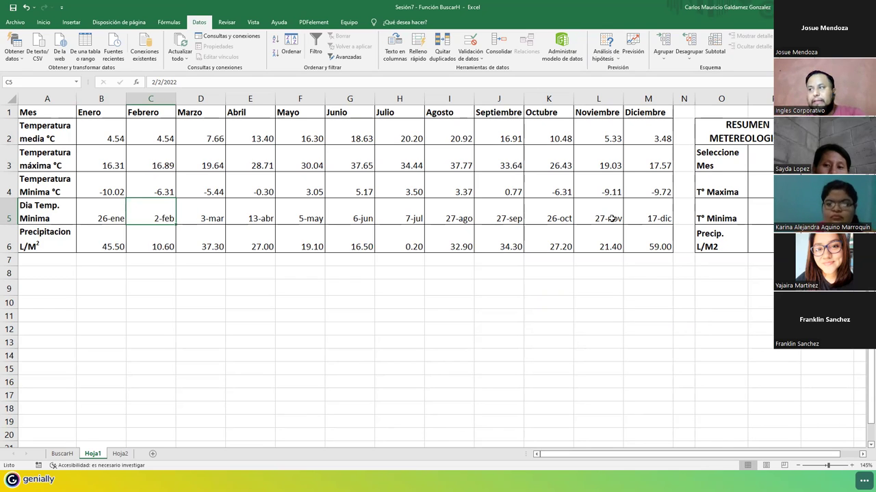
pyautogui.click(48, 246)
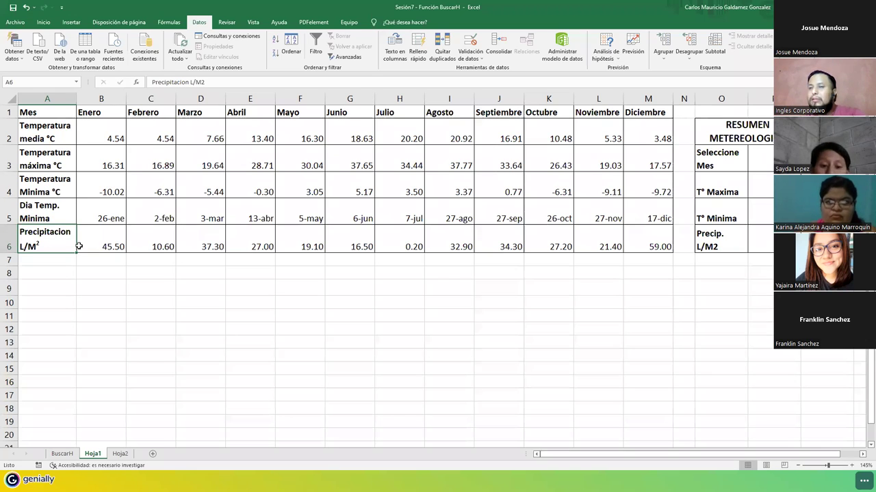
# - Format the 2 in the summary label Precip. L/M2 in O6 as superscript
pyautogui.click(716, 249)
pyautogui.doubleClick(711, 248)
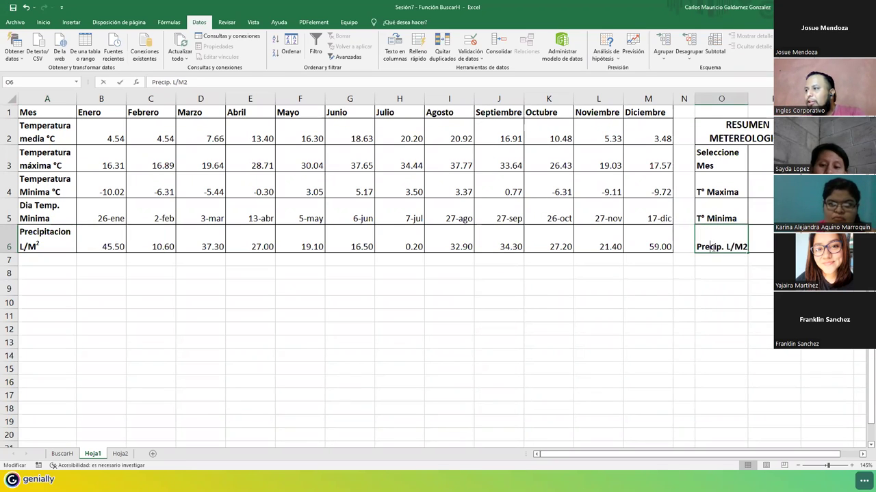
pyautogui.click(43, 22)
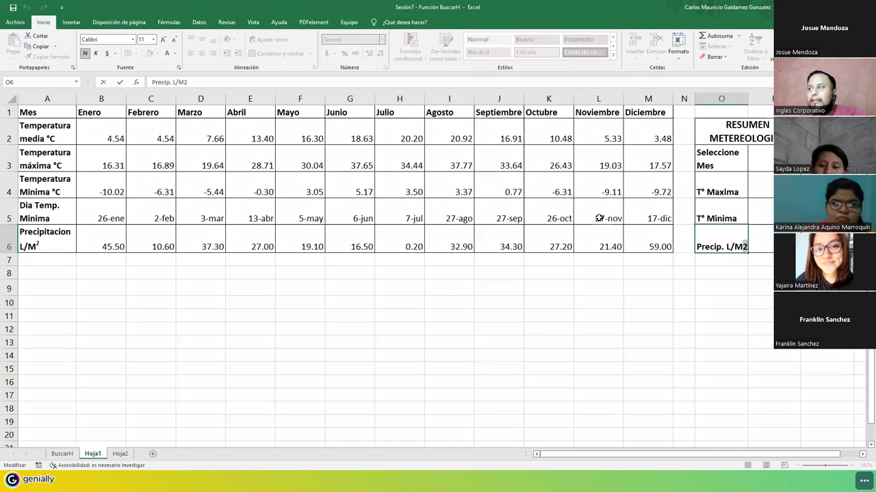
pyautogui.rightClick(745, 246)
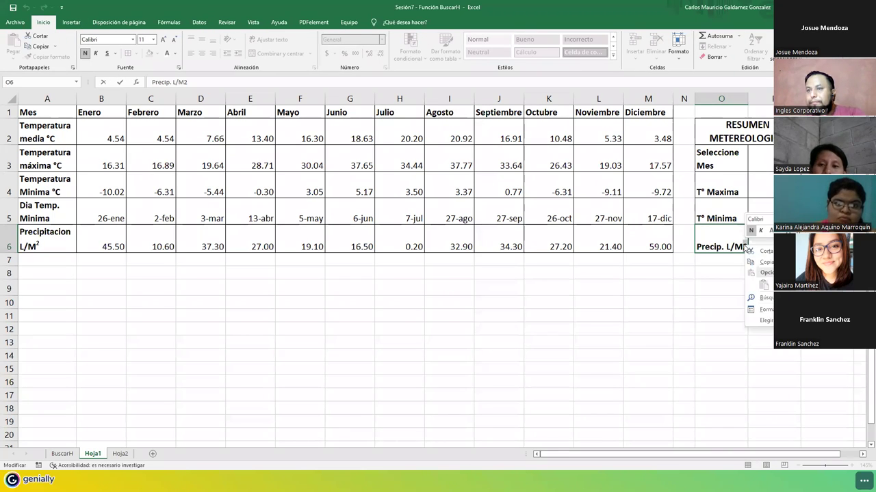
pyautogui.click(766, 311)
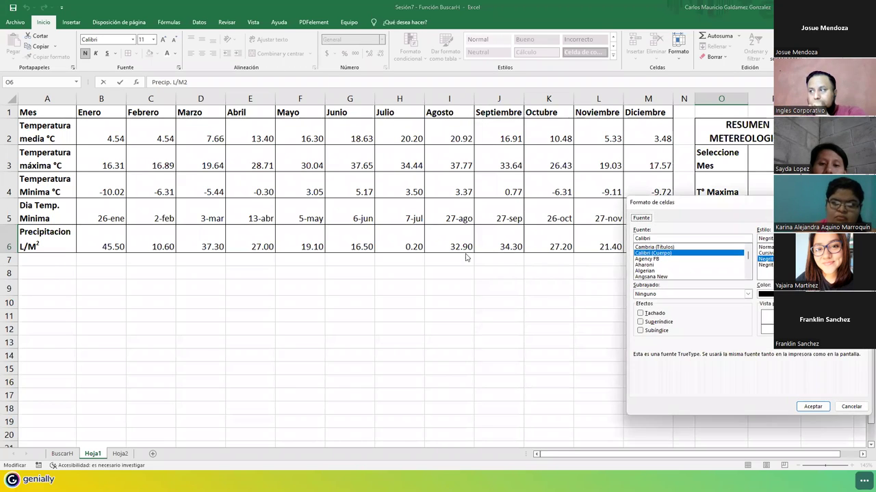
pyautogui.moveTo(640, 202); pyautogui.dragTo(292, 184)
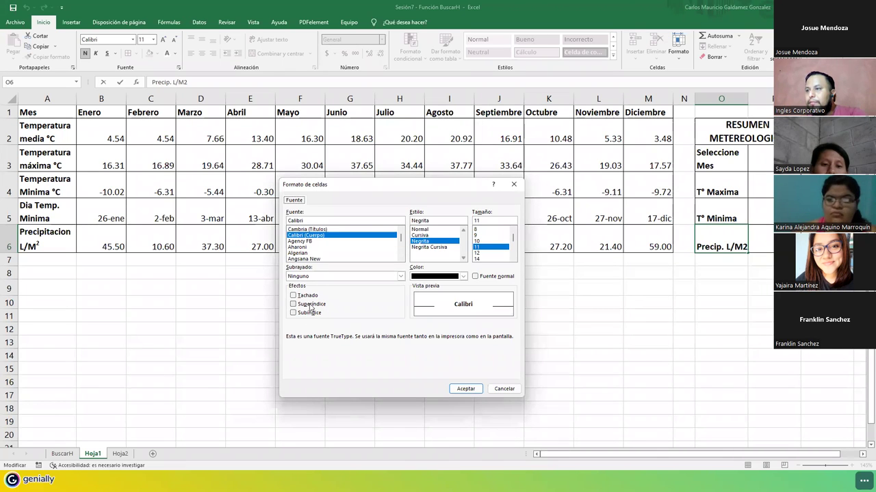
pyautogui.click(310, 305)
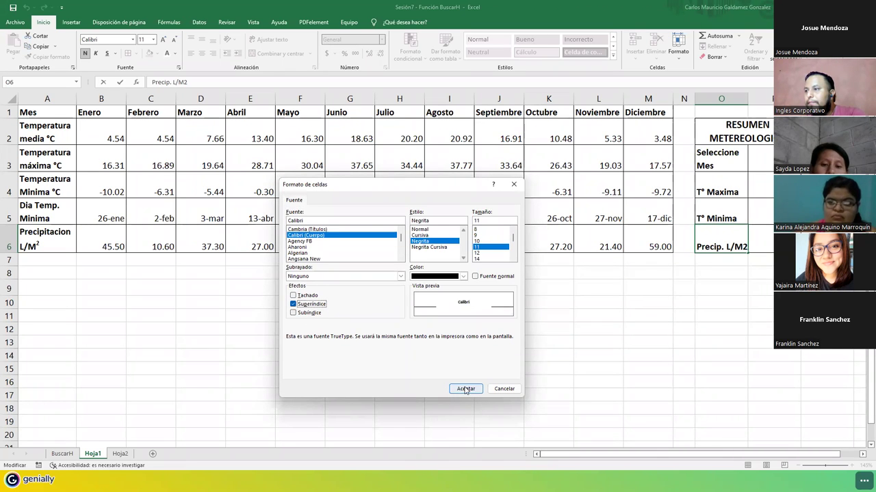
pyautogui.click(465, 388)
pyautogui.click(765, 248)
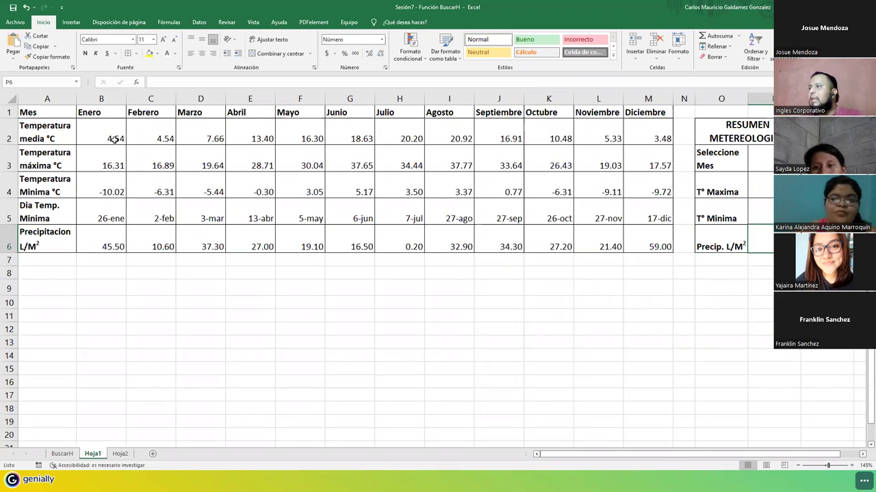
# - Review the month input cell P3 and the empty result cells P4:P6 of the weather summary
pyautogui.click(767, 168)
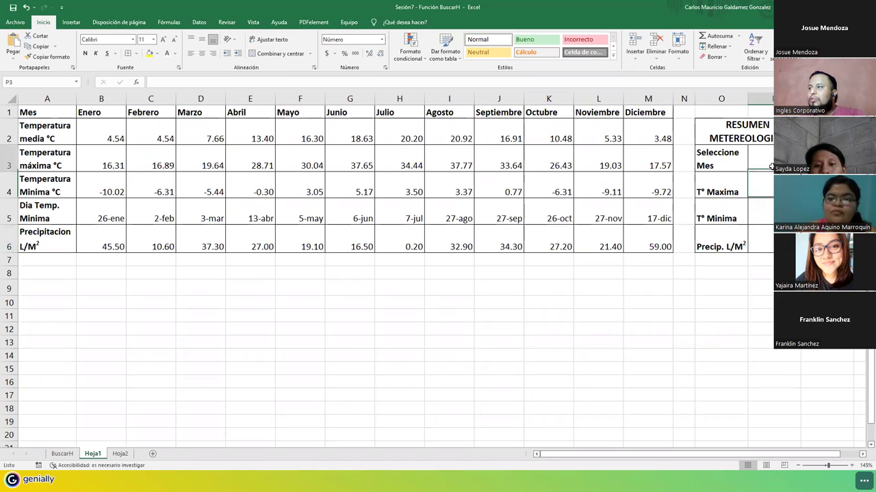
pyautogui.click(733, 167)
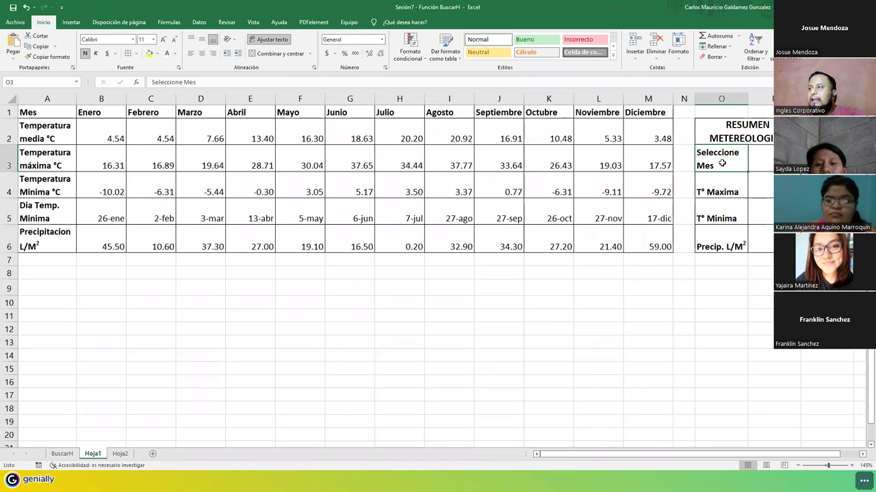
pyautogui.click(759, 170)
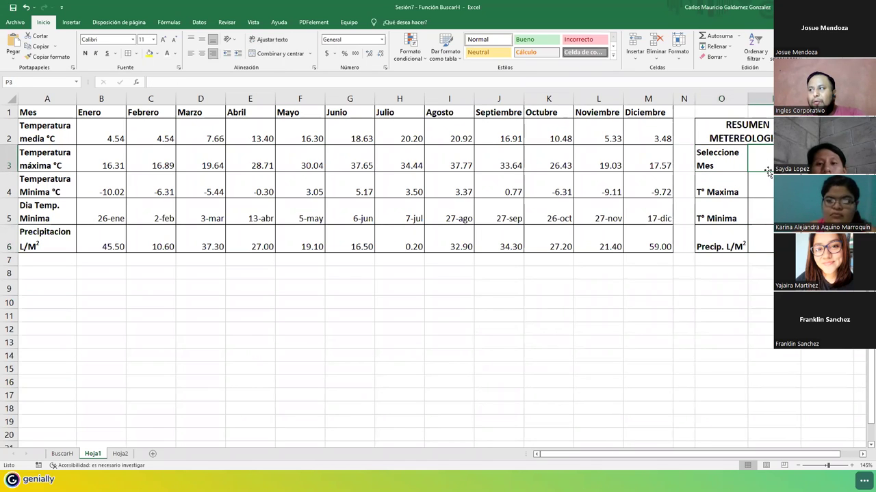
pyautogui.moveTo(772, 188); pyautogui.dragTo(769, 246)
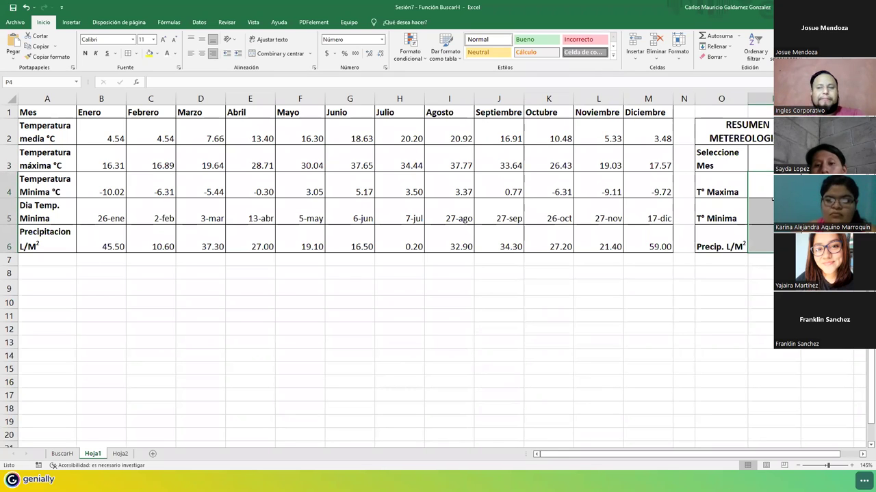
pyautogui.click(771, 162)
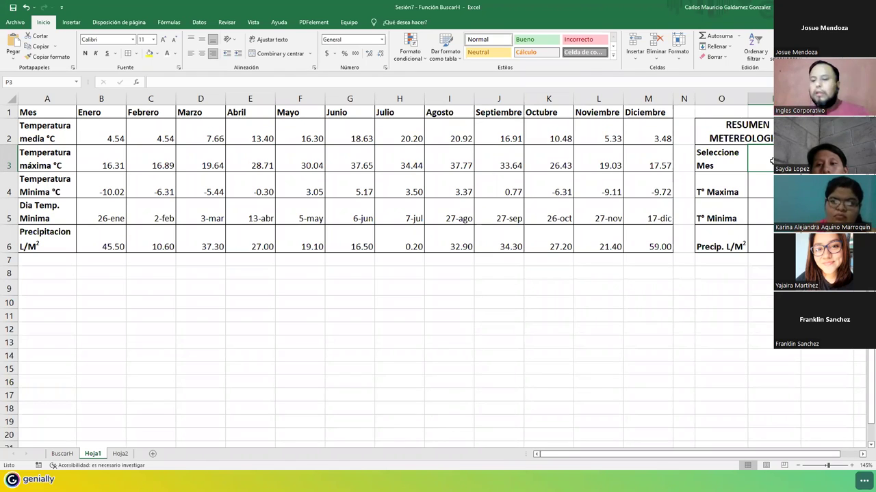
# - Start a BUSCARH formula in P4 with P3 as the lookup value and B1:M6 as the table array
pyautogui.press('Down')
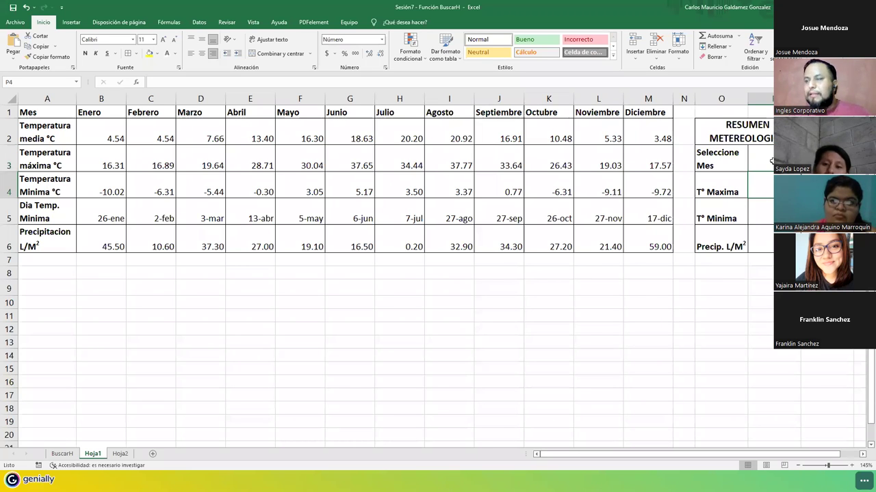
pyautogui.write('=')
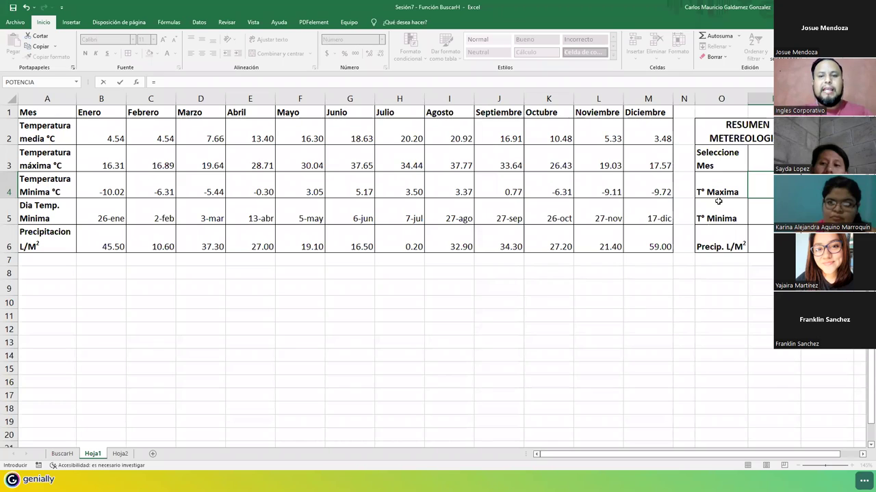
pyautogui.write('buscarh')
pyautogui.press('Tab')
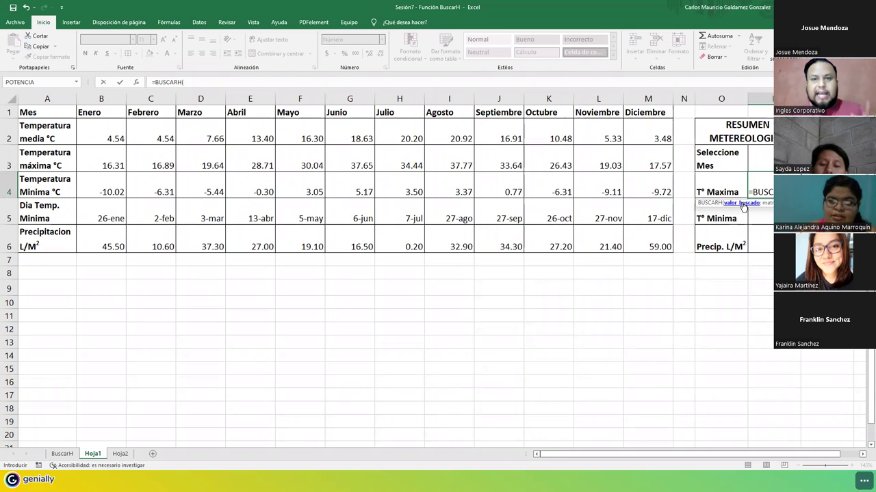
pyautogui.click(765, 161)
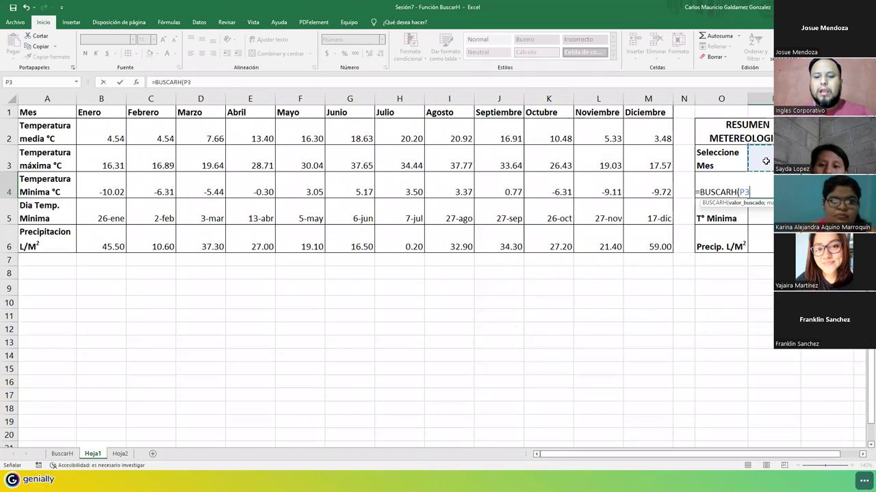
pyautogui.write(';')
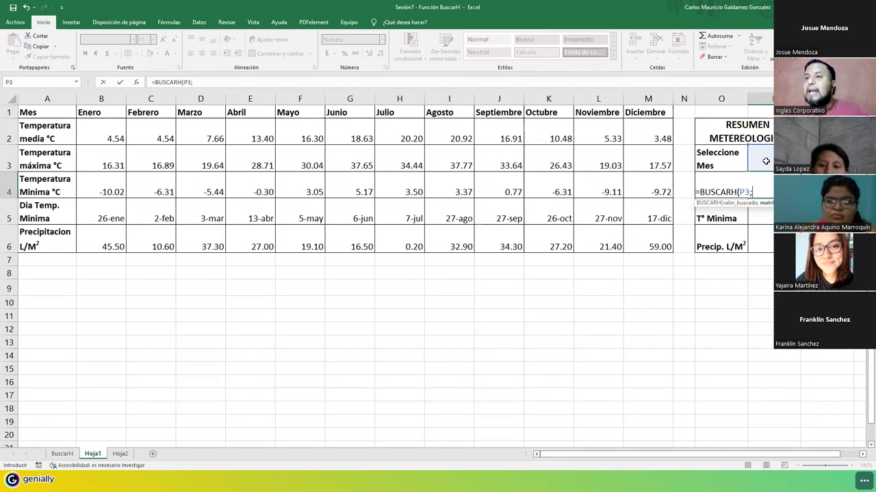
pyautogui.moveTo(98, 113); pyautogui.dragTo(637, 247)
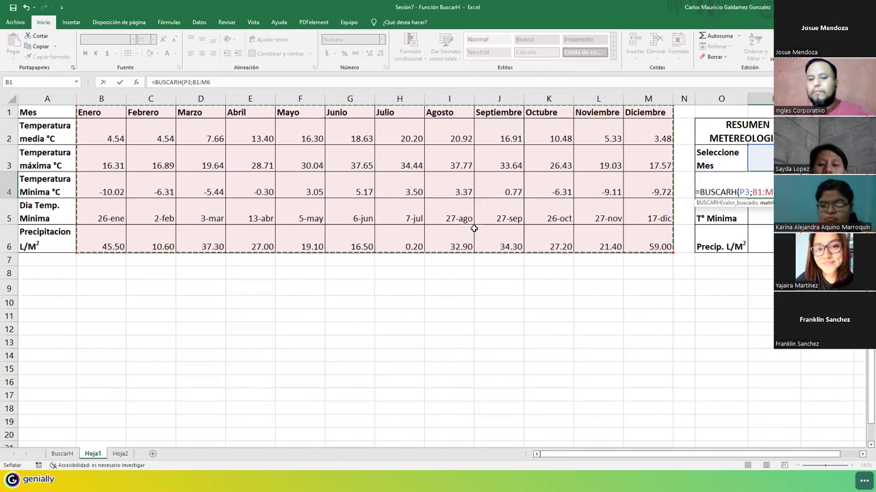
# - Complete the BUSCARH formula in P4 with row index 3 and exact match FALSO
pyautogui.write(';')
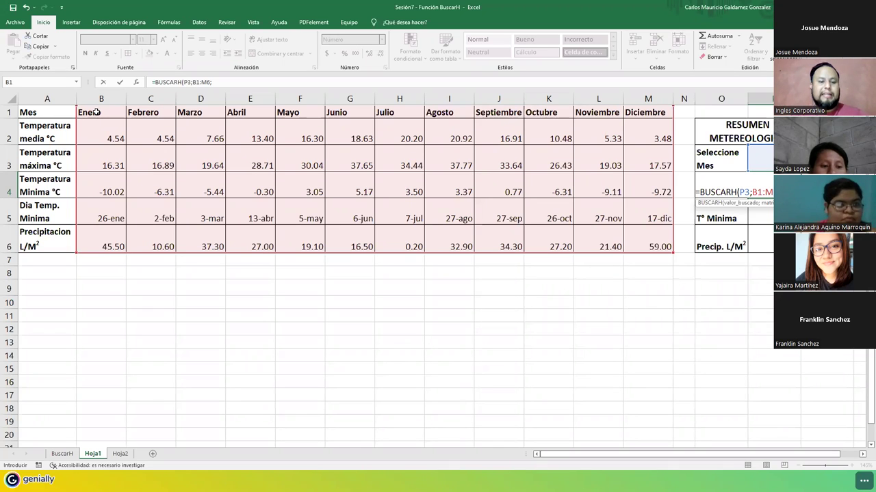
pyautogui.write('3')
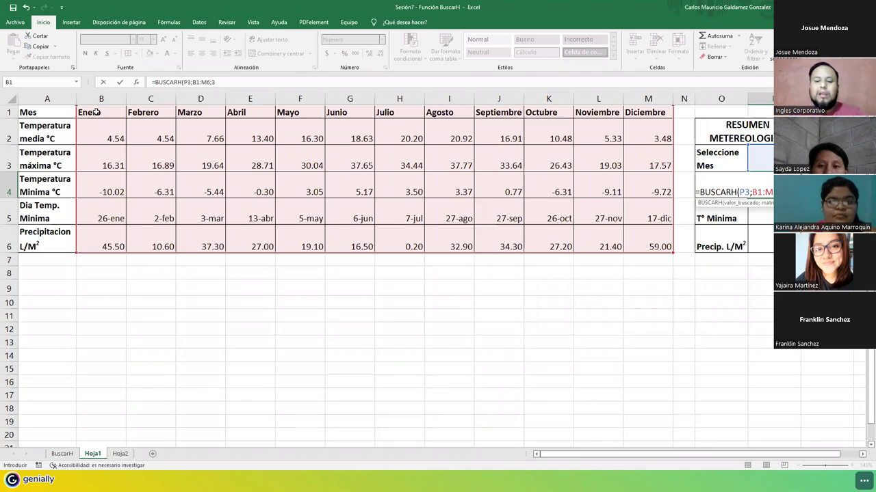
pyautogui.write(';')
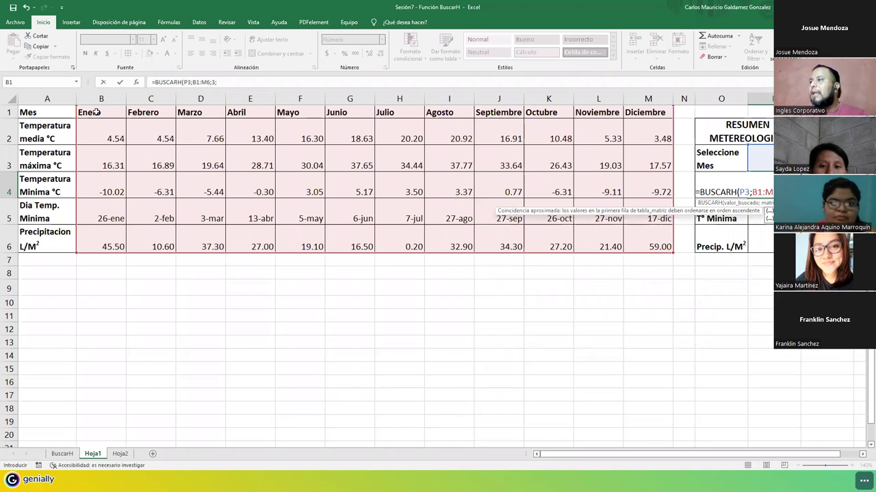
pyautogui.press('Down')
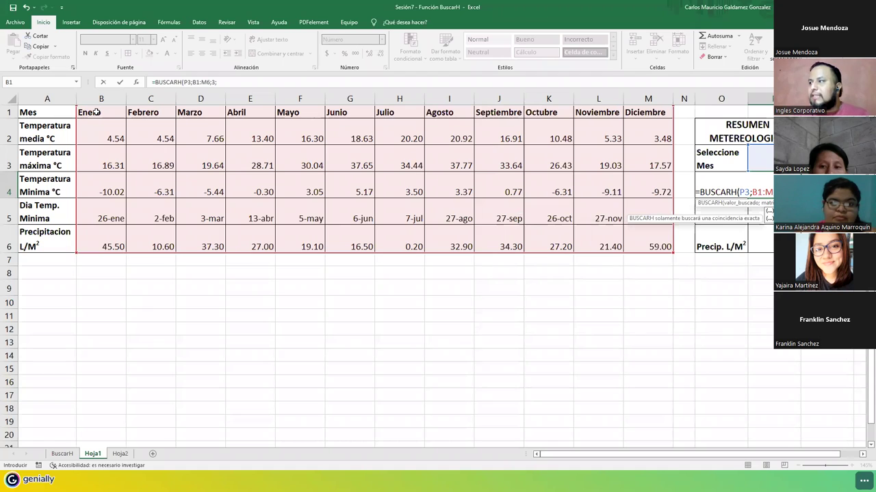
pyautogui.press('Tab')
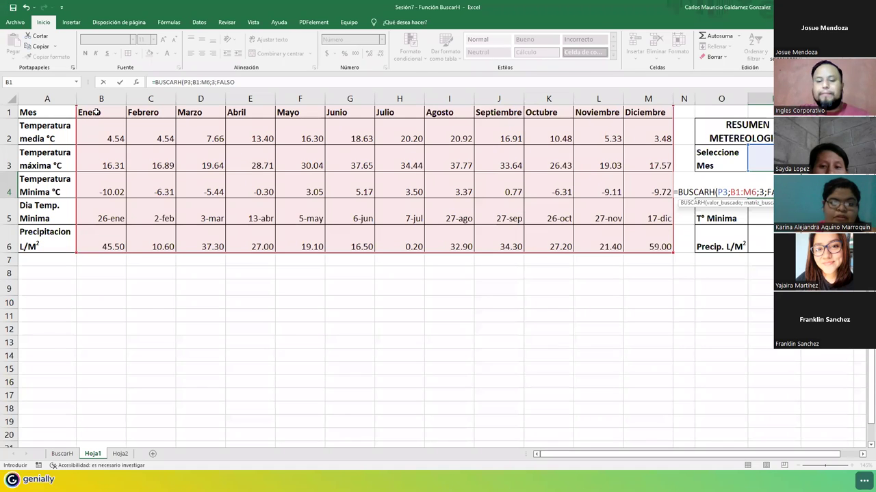
pyautogui.write(')')
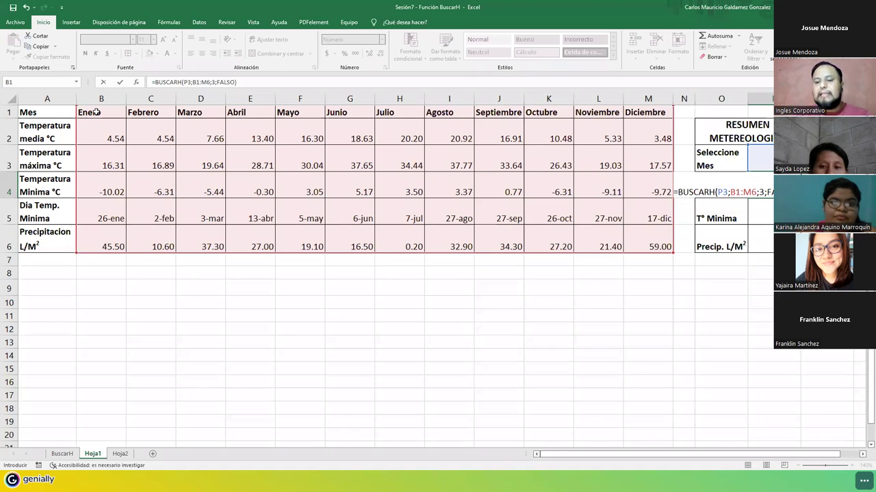
pyautogui.press('Return')
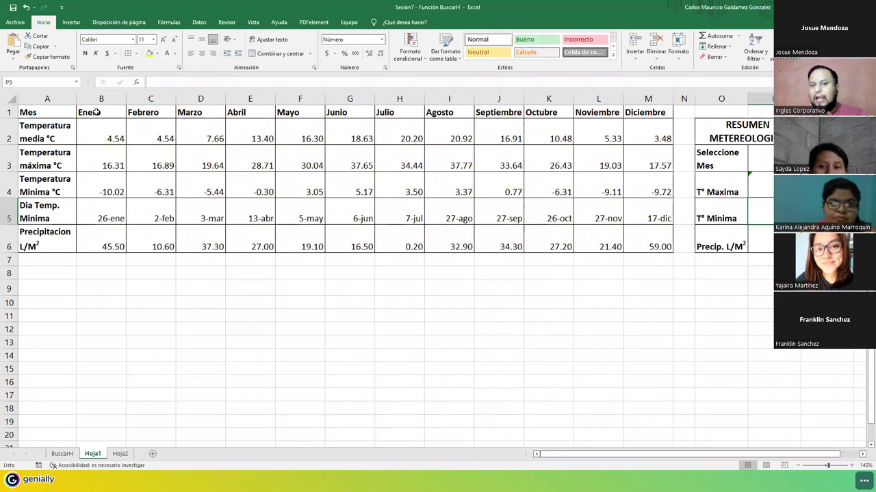
# - Enter a month in P3 and compare the T° Maxima result in P4 with the Marzo maximum temperature in D3
pyautogui.click(754, 162)
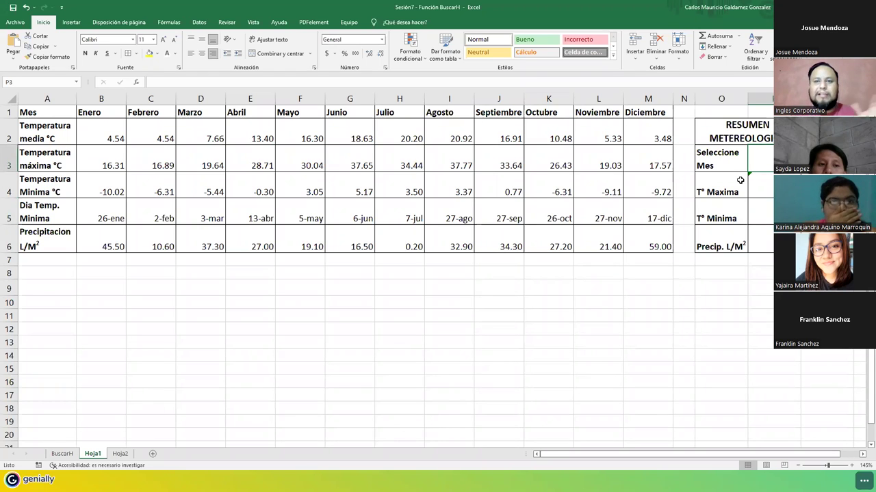
pyautogui.click(762, 189)
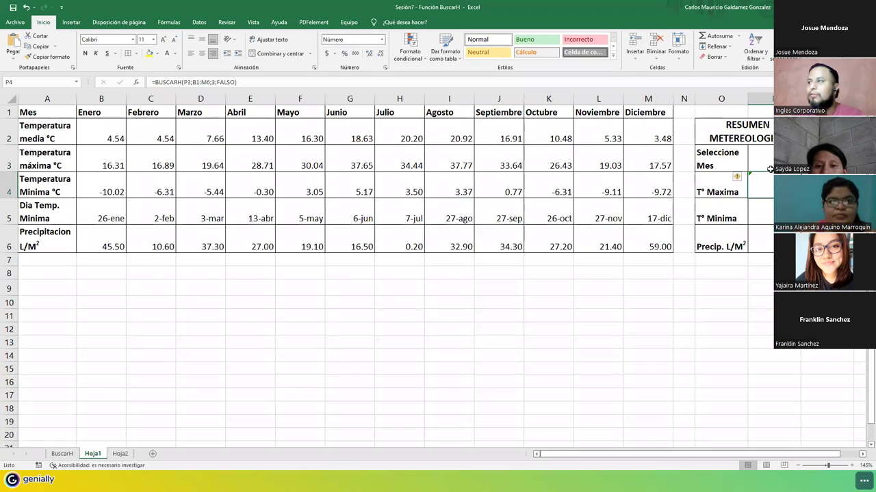
pyautogui.click(770, 169)
pyautogui.press('Down')
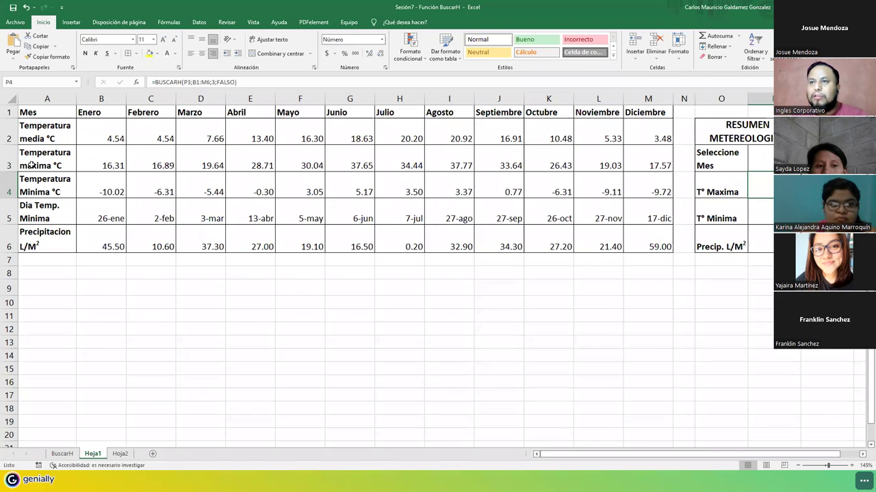
pyautogui.click(192, 162)
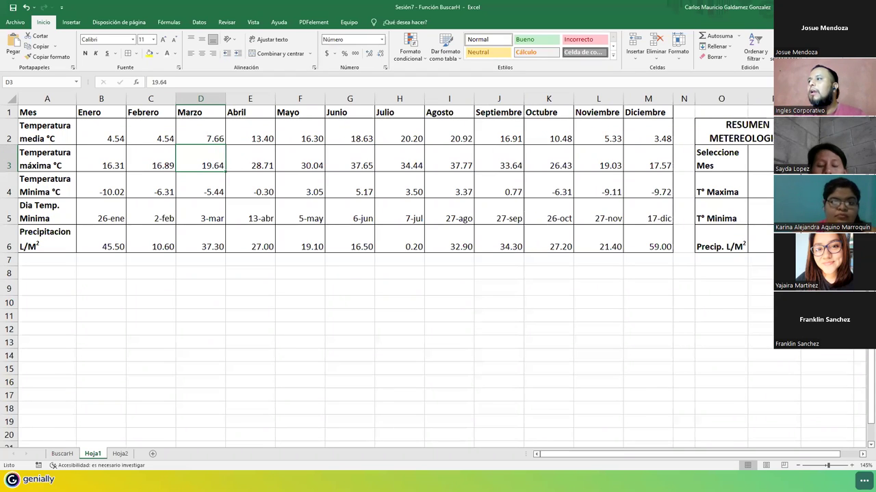
# - Copy the BUSCARH formula text from P4 into P5 and set its row index to 4 for T° Minima
pyautogui.click(760, 212)
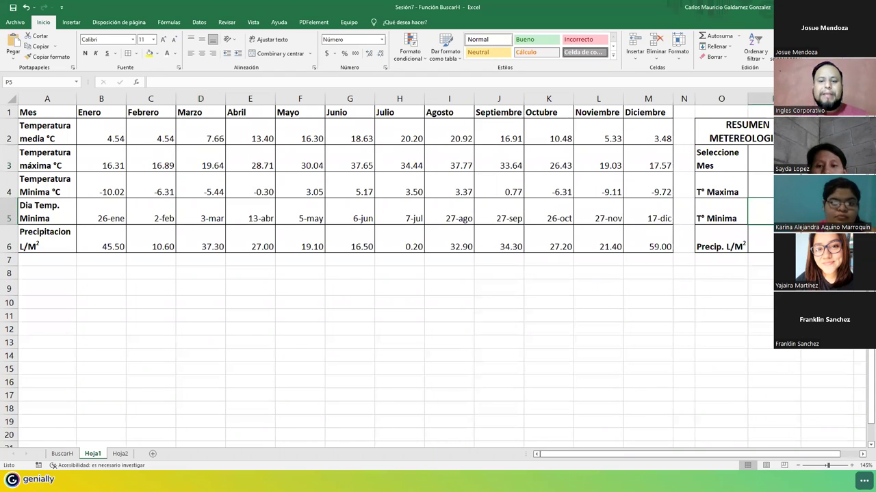
pyautogui.doubleClick(760, 186)
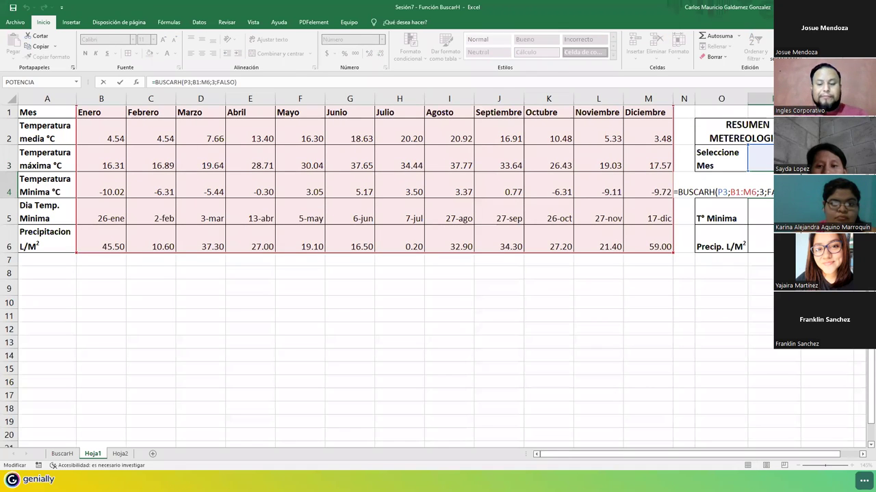
pyautogui.press('Left')
pyautogui.hotkey('shift', 'Home')
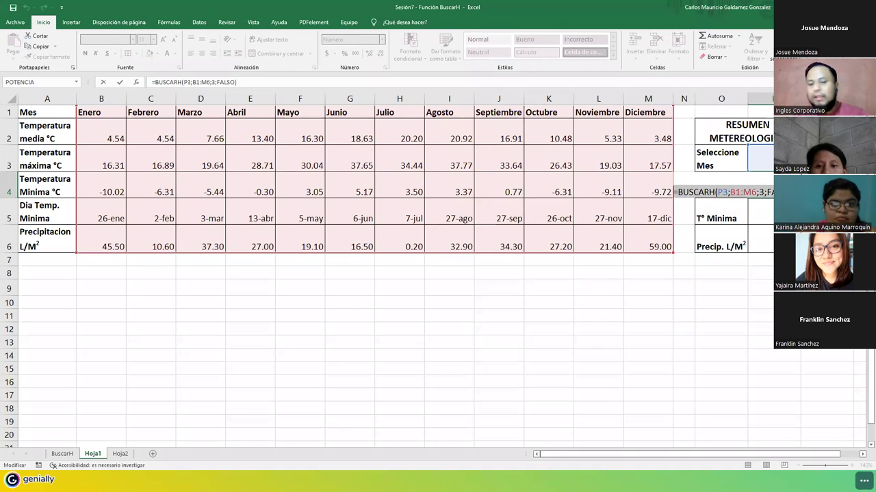
pyautogui.press('BackSpace')
pyautogui.press('Return')
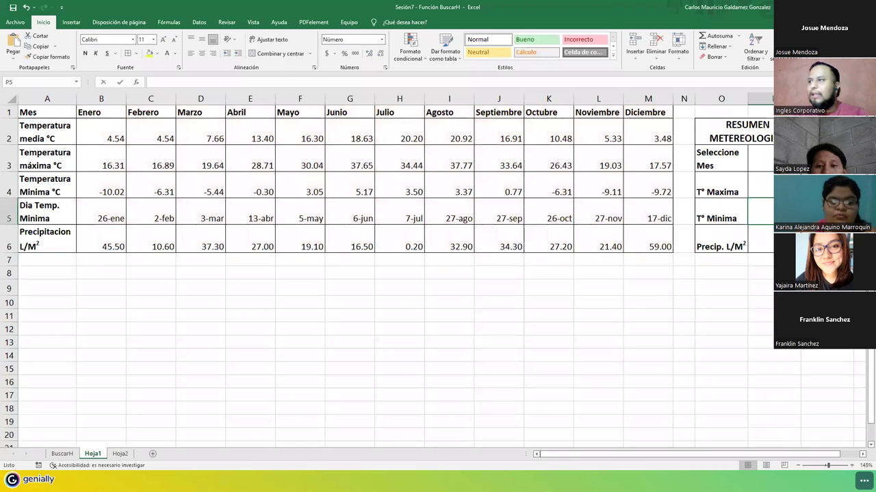
pyautogui.write('=BUSCARH(P3;B1:M6;3;FALSO)')
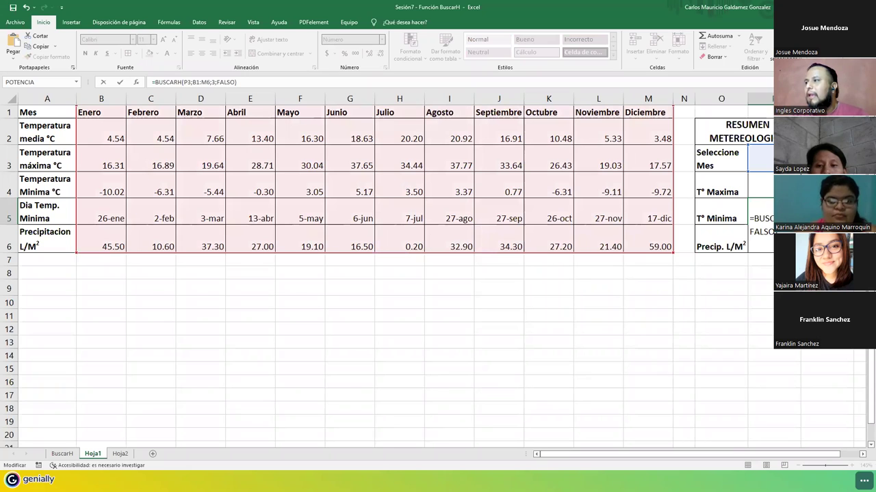
pyautogui.press('Left')
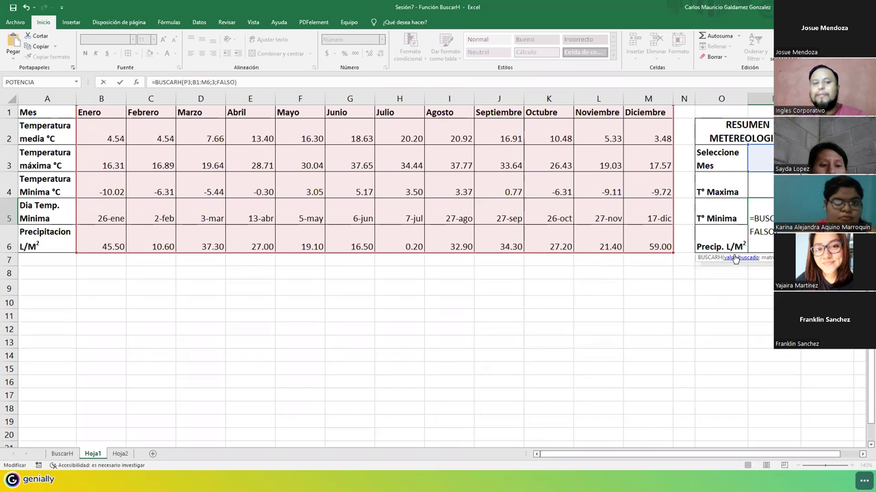
pyautogui.write('4')
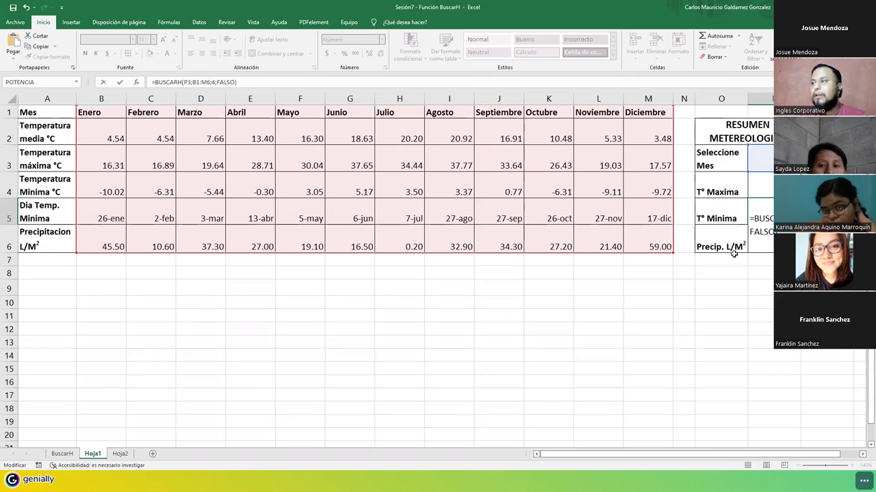
pyautogui.press('Return')
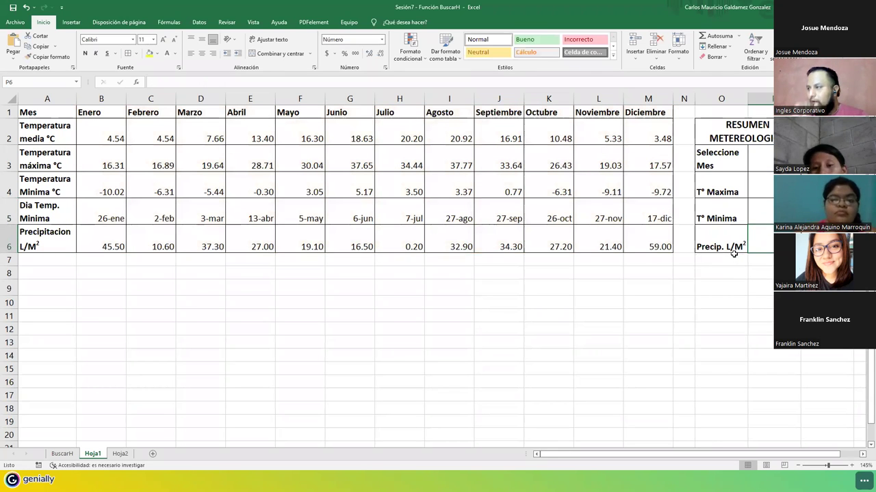
# - Enter =BUSCARH(P3;B1:M6;6;FALSO) in P6 for the precipitation of the selected month
pyautogui.press('F2')
pyautogui.write('=BUSCARH(P3;B1:M6;3;FALSO)')
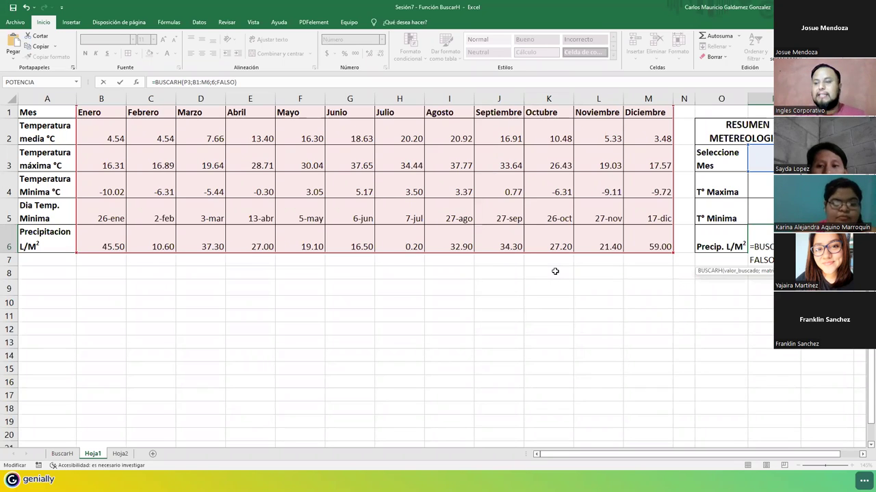
pyautogui.hotkey('ctrl', 'Return')
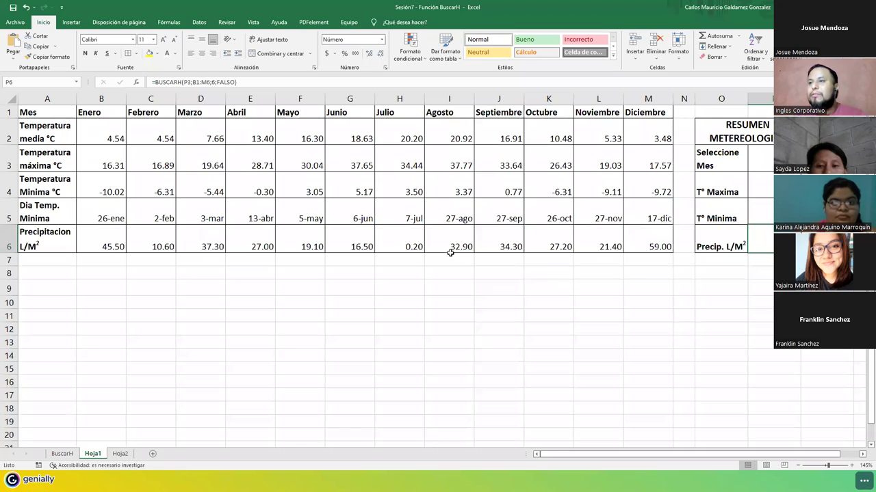
# - Review the Marzo values in D2:D6 and the cell references of the T° Maxima formula in P4
pyautogui.click(213, 247)
pyautogui.moveTo(197, 136); pyautogui.dragTo(208, 243)
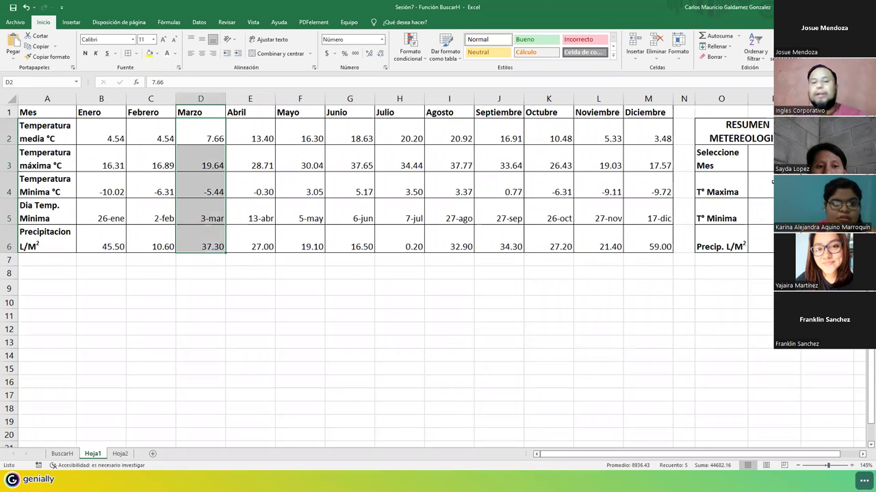
pyautogui.click(772, 182)
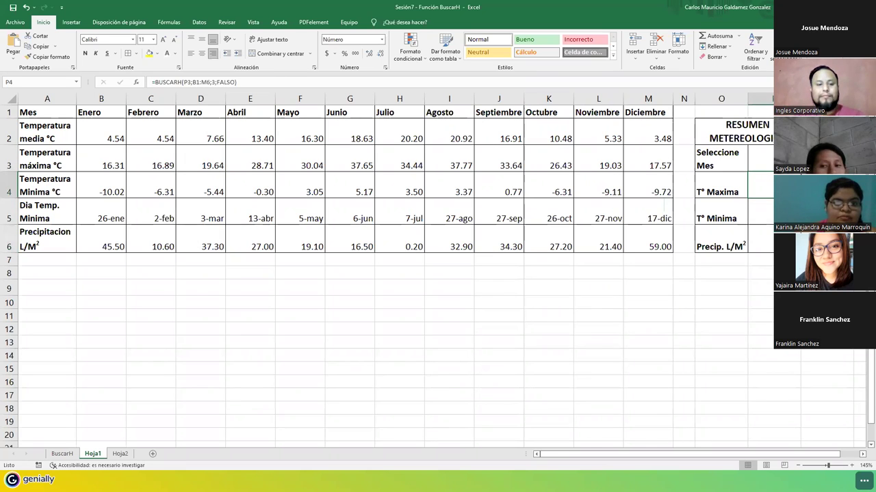
pyautogui.press('F2')
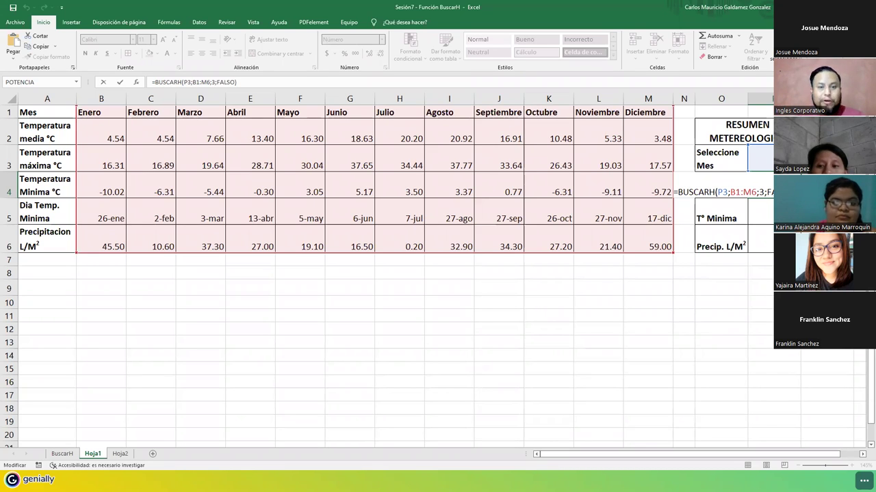
pyautogui.hotkey('ctrl', 'Return')
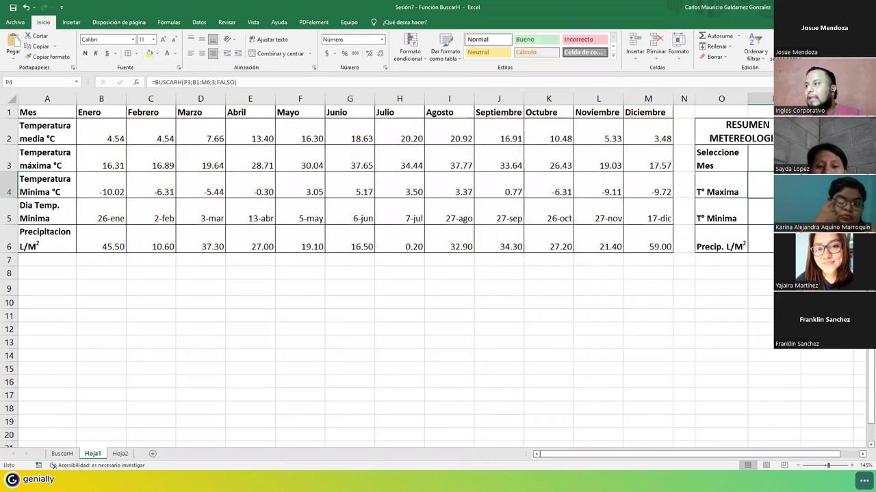
pyautogui.press('F2')
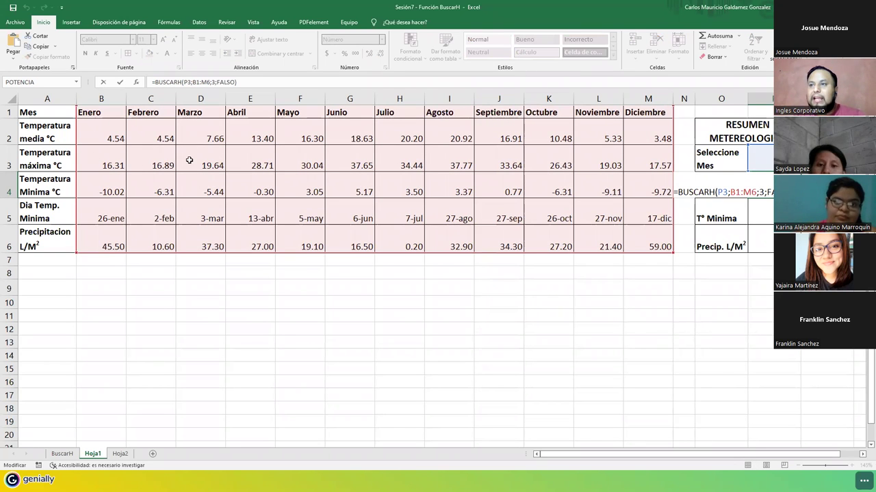
# - Review the BUSCARH formulas for T° Minima in P5 and precipitation in P6 against their rows in the data table
pyautogui.click(743, 235)
pyautogui.write('=BUSCARH(P3;B1:M6;4;FALSO)')
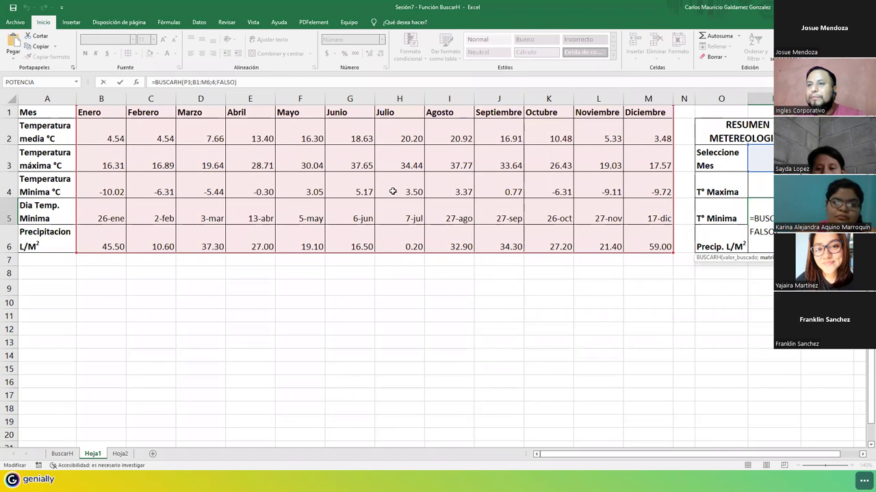
pyautogui.press('Return')
pyautogui.moveTo(108, 190); pyautogui.dragTo(451, 192)
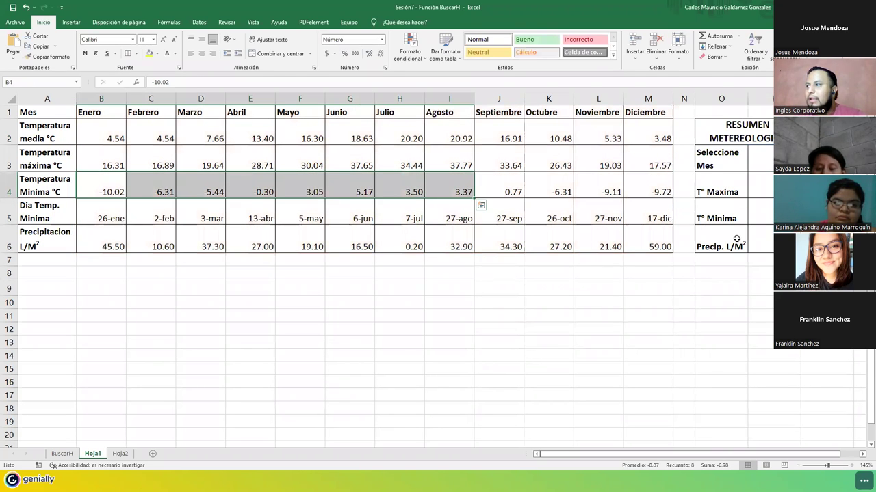
pyautogui.click(769, 240)
pyautogui.doubleClick(769, 240)
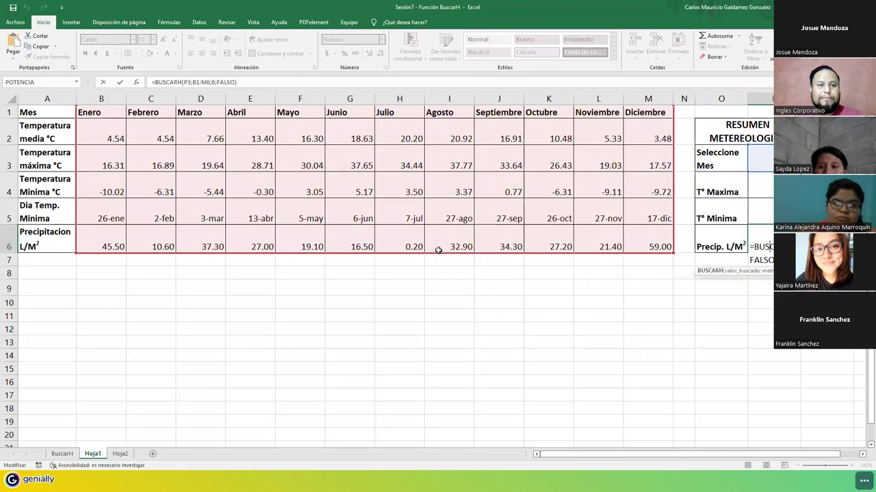
pyautogui.press('Escape')
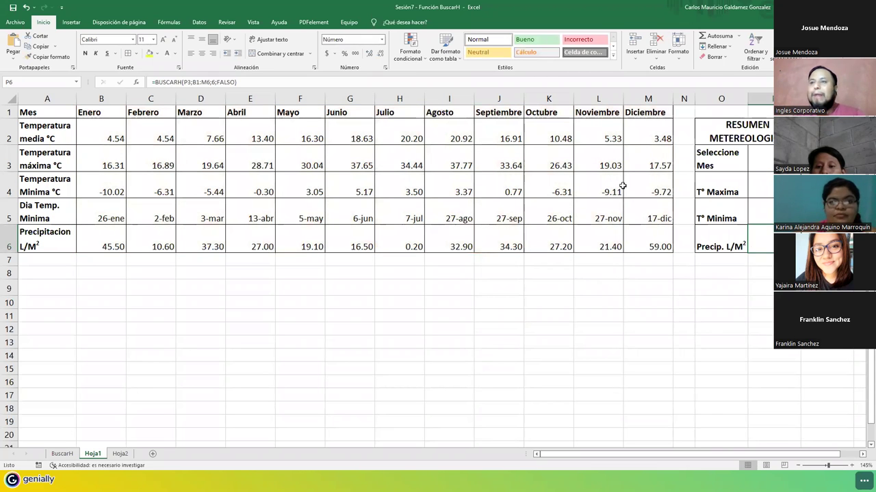
# - Create a copy of the Hoja1 sheet in the same workbook, placed before Hoja1
pyautogui.click(121, 453)
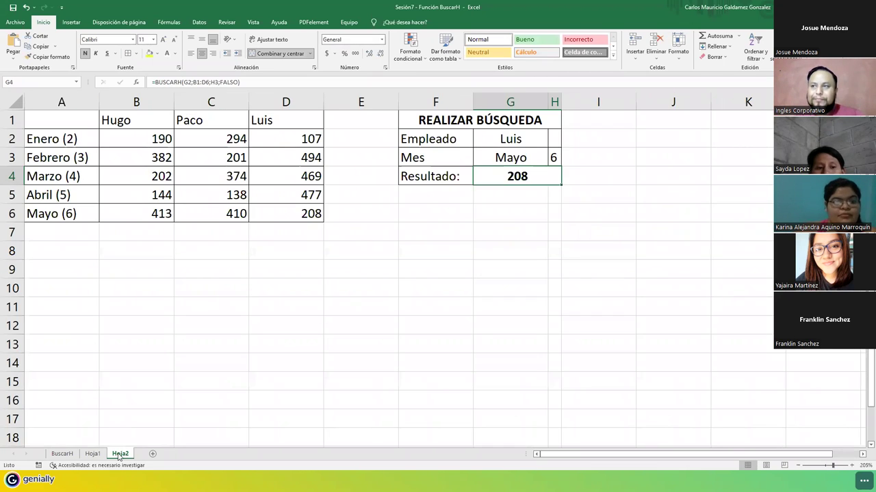
pyautogui.click(92, 454)
pyautogui.rightClick(92, 454)
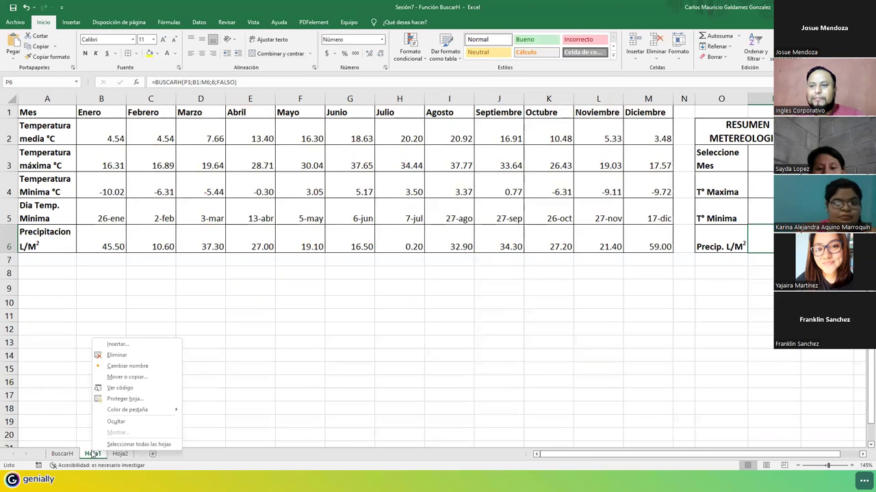
pyautogui.click(140, 381)
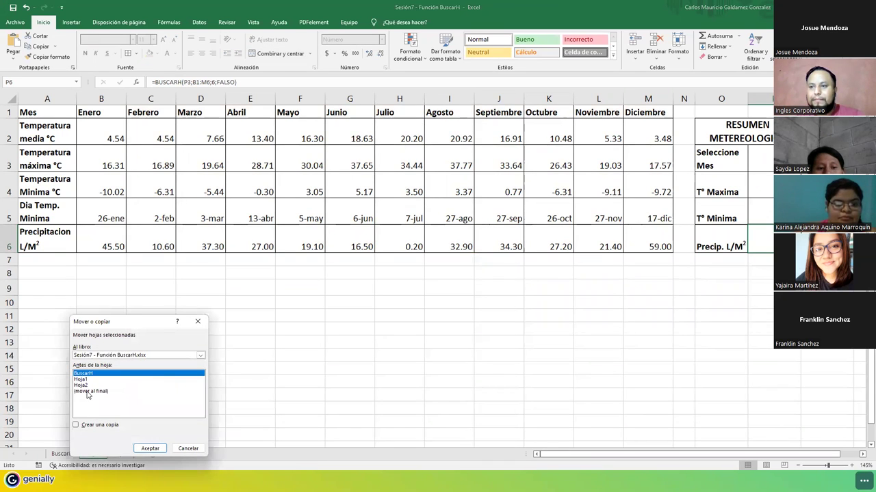
pyautogui.click(94, 425)
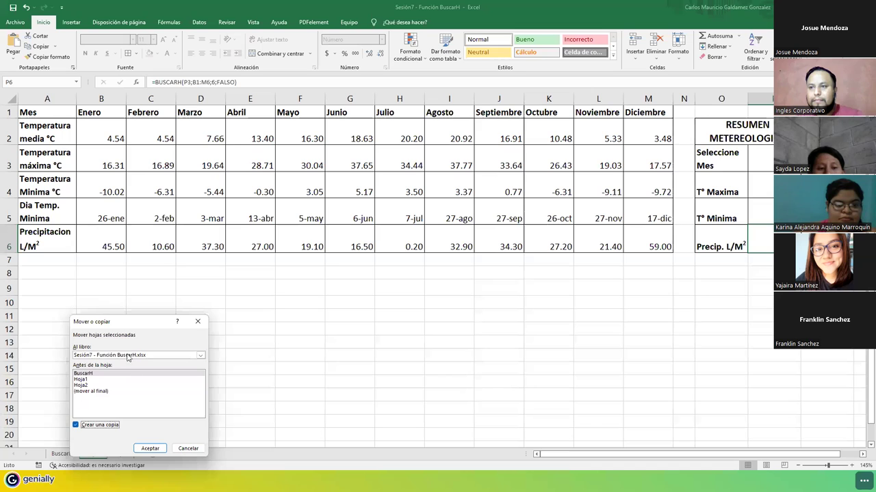
pyautogui.moveTo(127, 327); pyautogui.dragTo(236, 303)
pyautogui.click(190, 355)
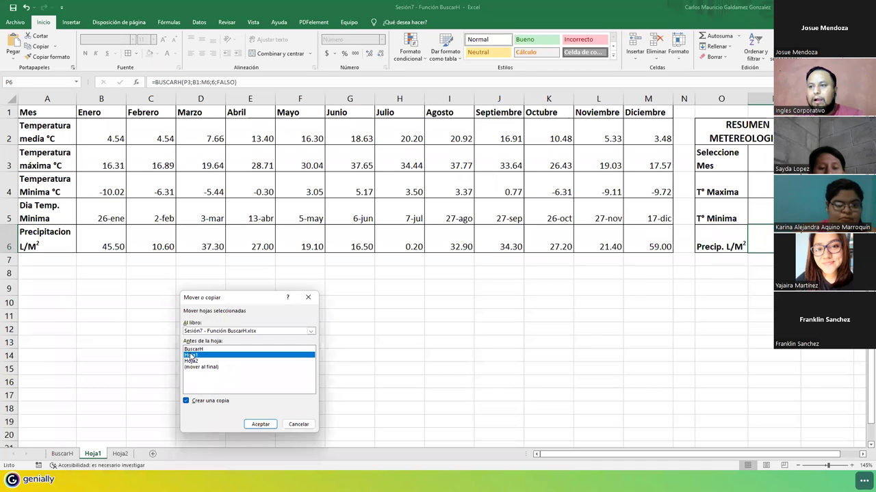
pyautogui.click(253, 424)
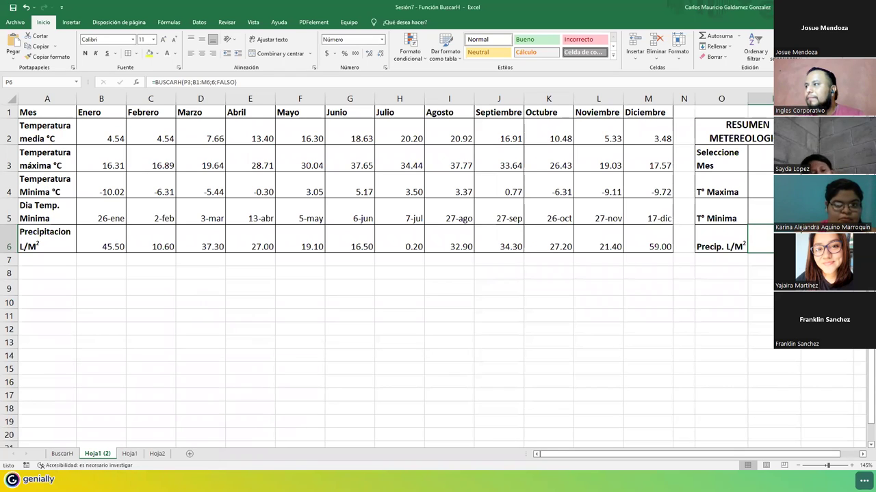
# - Clear the month in P3 of the copied sheet and set its data validation to allow Lista
pyautogui.click(771, 163)
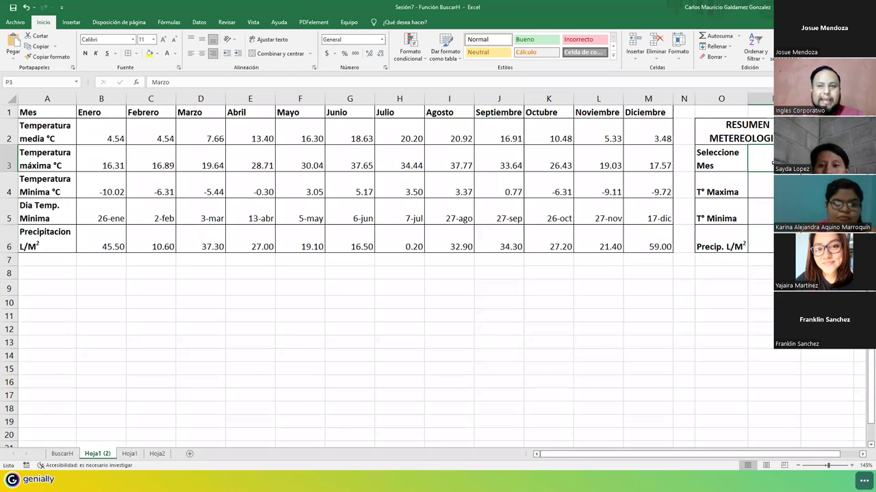
pyautogui.press('Delete')
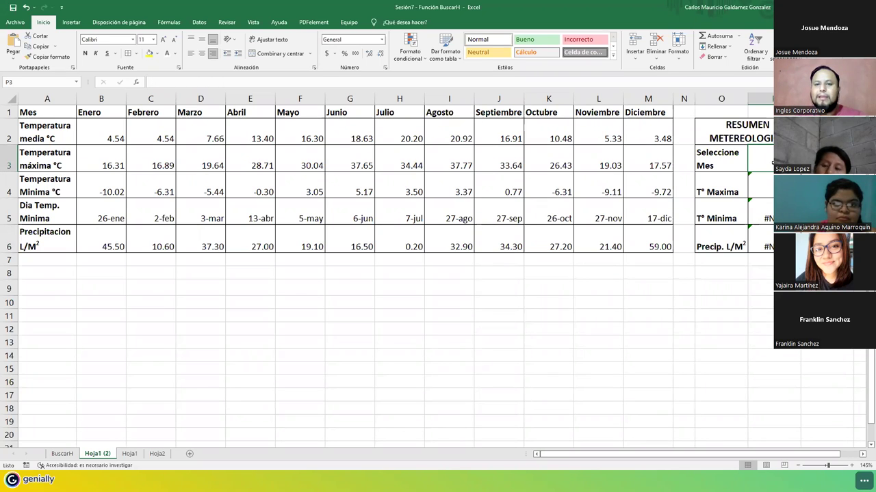
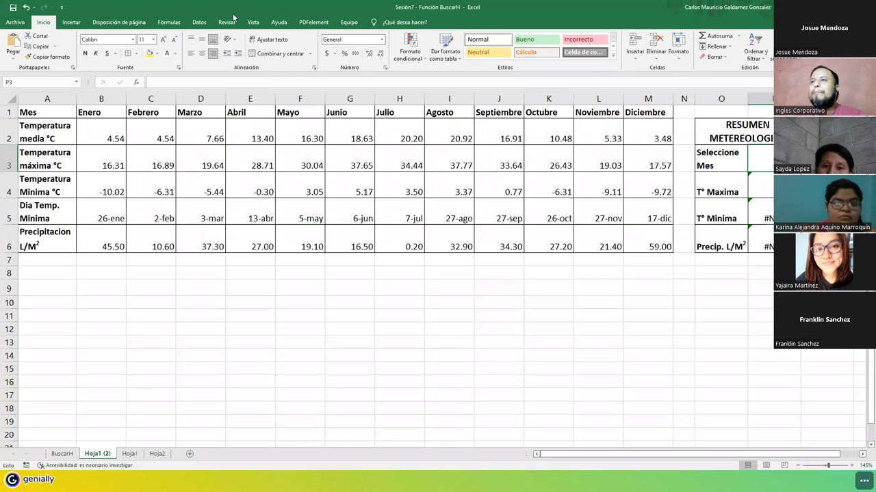
pyautogui.click(199, 22)
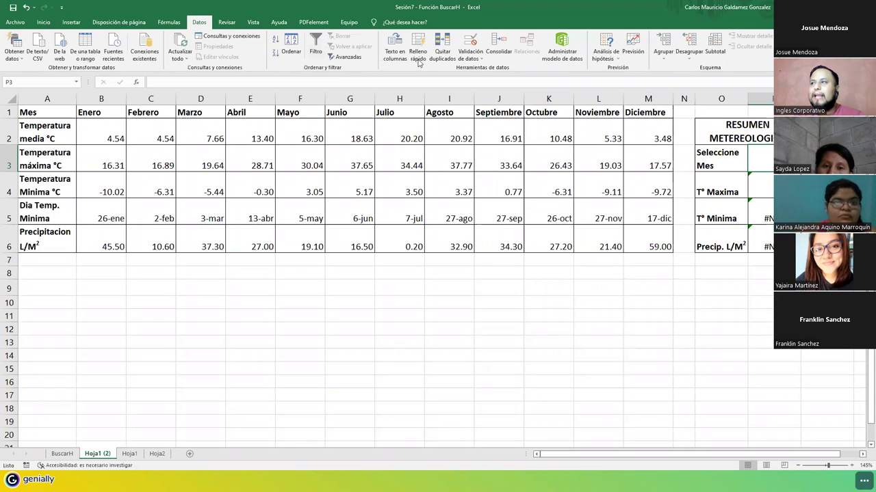
pyautogui.click(470, 43)
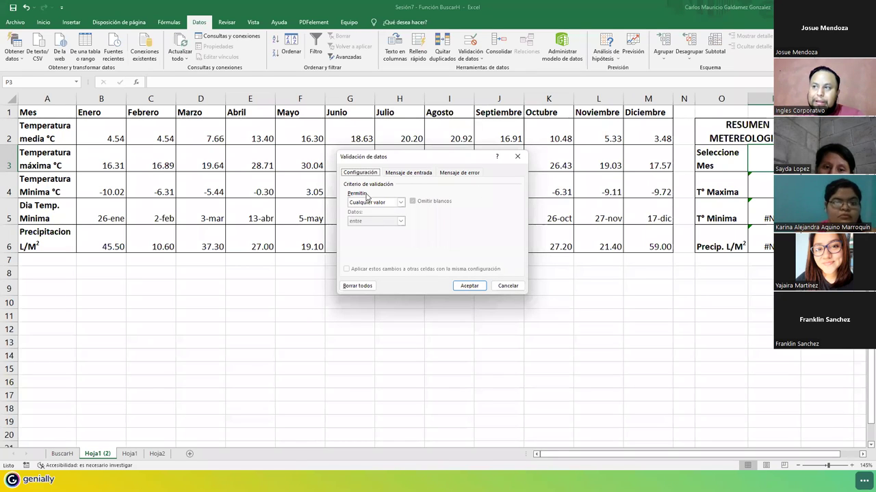
pyautogui.click(401, 203)
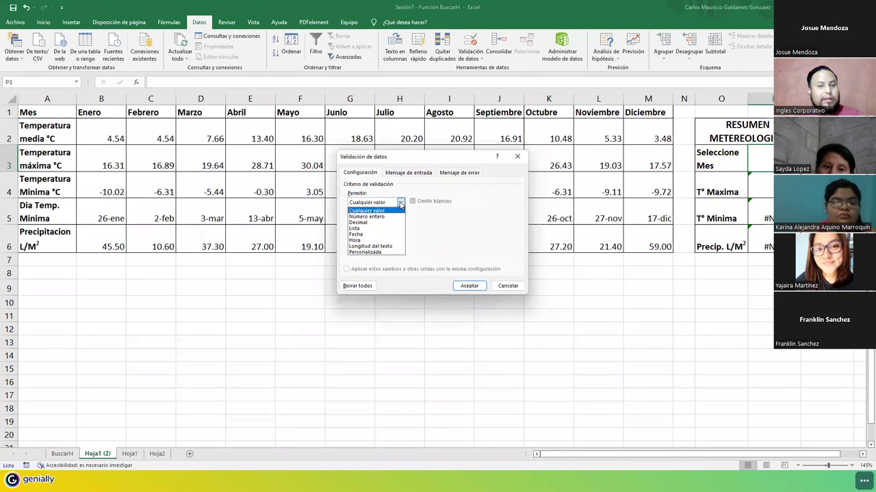
pyautogui.click(361, 229)
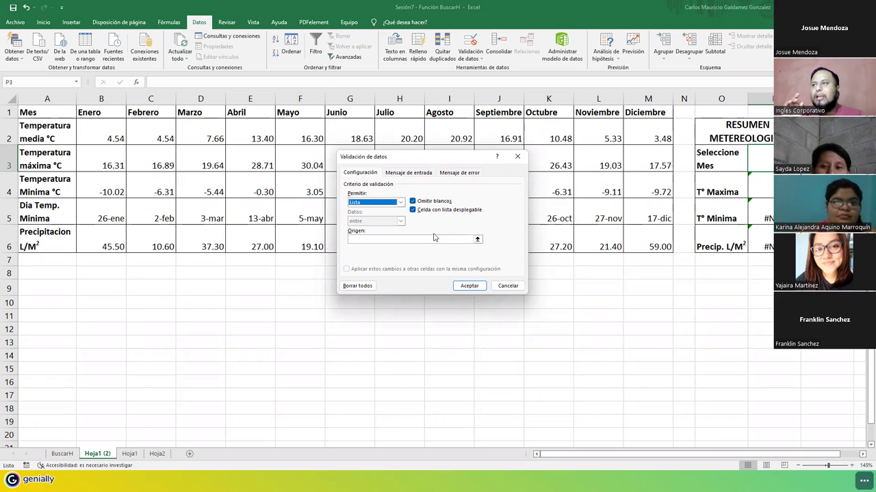
pyautogui.click(400, 203)
pyautogui.click(370, 211)
pyautogui.click(400, 203)
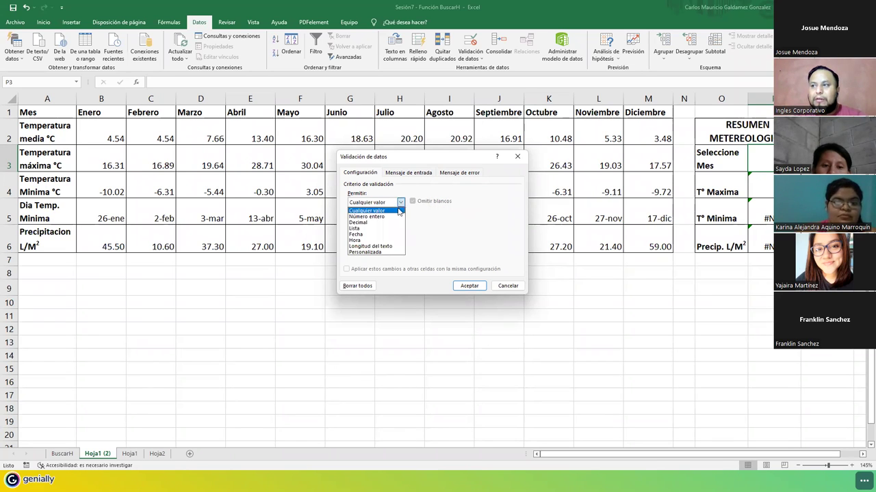
pyautogui.click(381, 228)
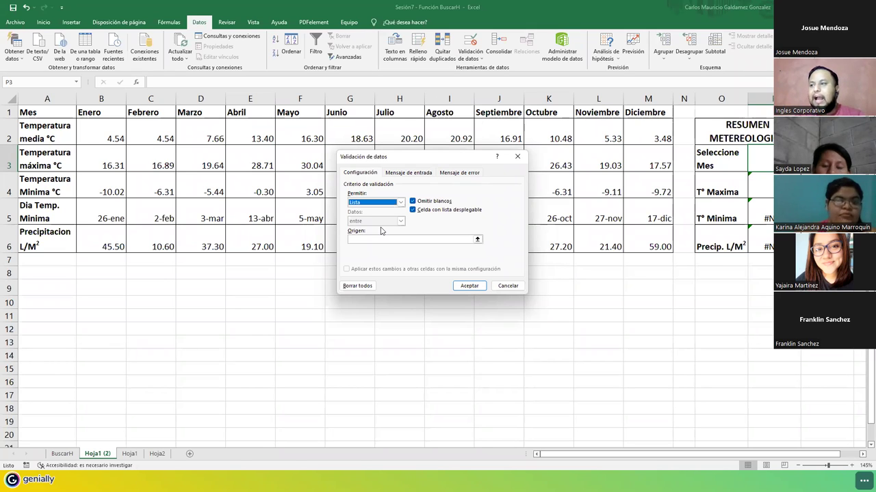
# - Set the month names in =$B$1:$M$1 as the list source for P3 and apply the validation
pyautogui.click(351, 239)
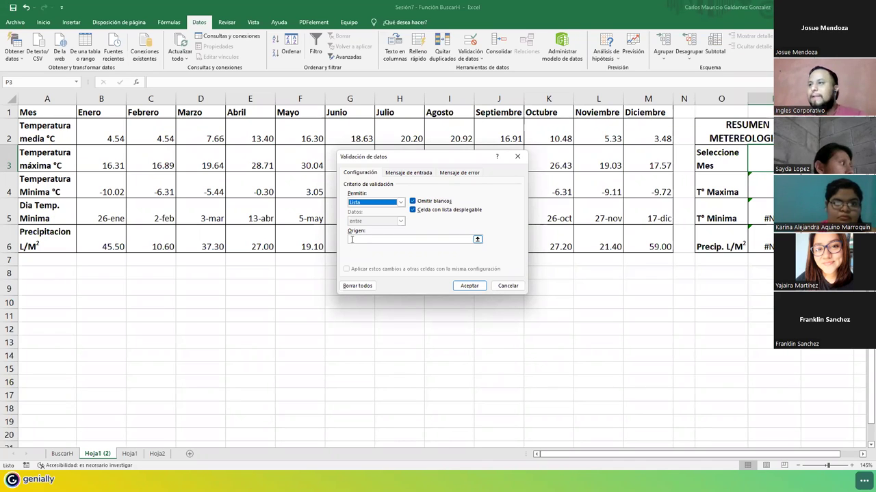
pyautogui.click(477, 241)
pyautogui.moveTo(87, 114); pyautogui.dragTo(644, 116)
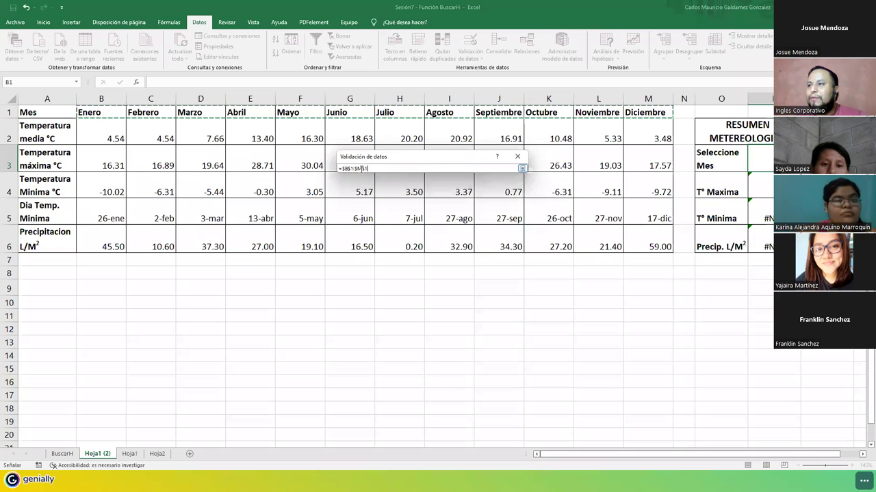
pyautogui.click(522, 169)
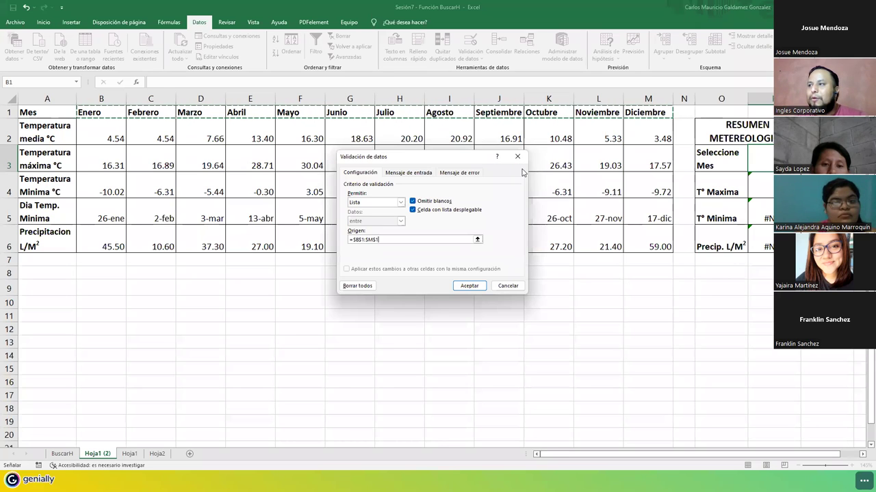
pyautogui.click(468, 286)
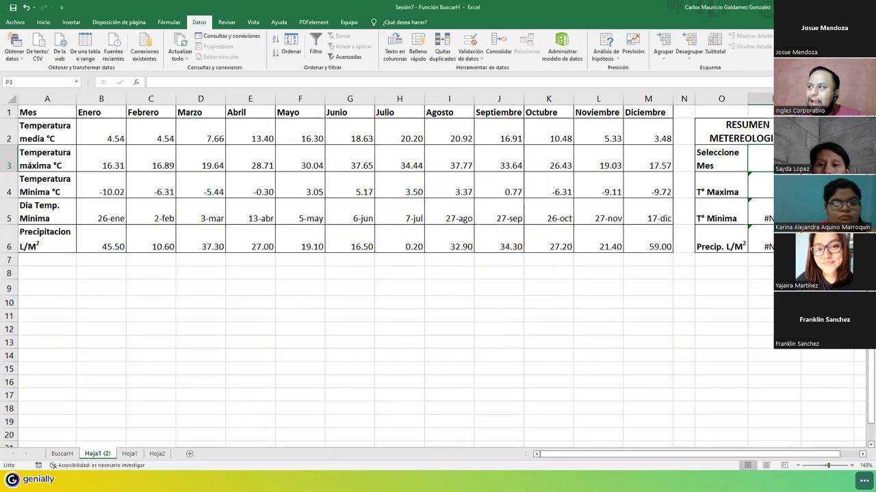
# - Browse the month list in P3 and choose Enero
pyautogui.click(761, 189)
pyautogui.click(767, 161)
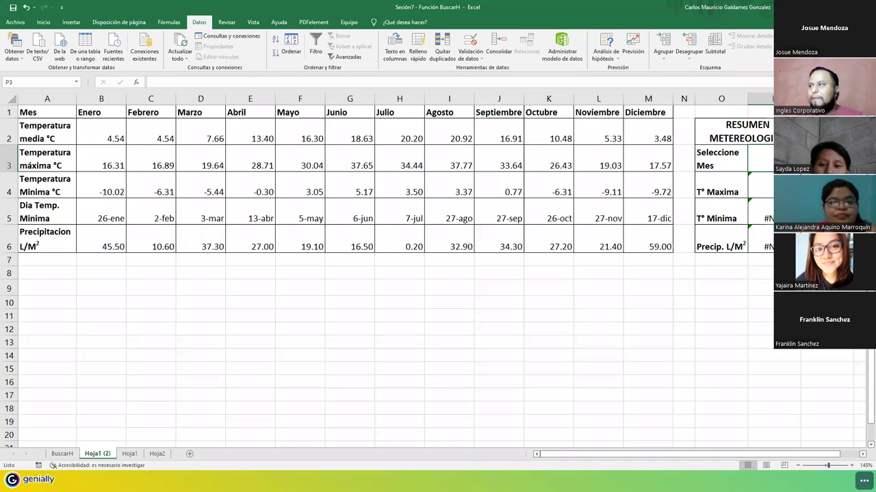
pyautogui.hotkey('alt', 'Down')
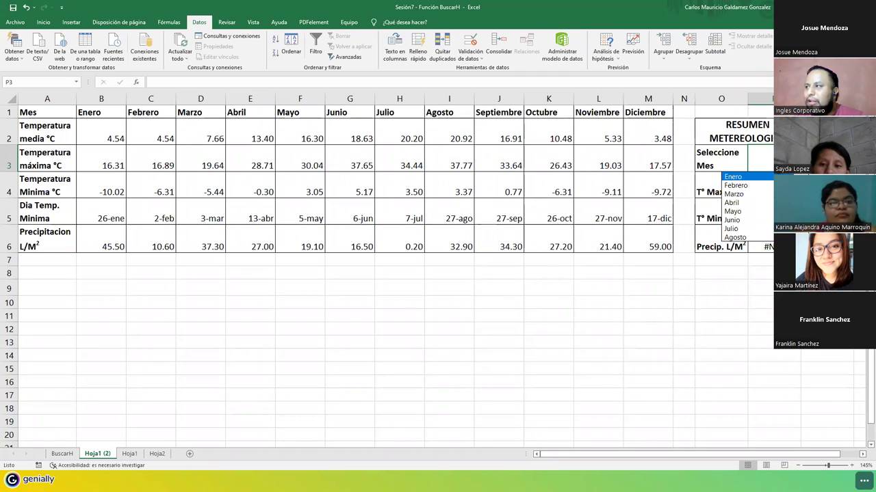
pyautogui.press('Down')
pyautogui.press('Down')
pyautogui.press('Down')
pyautogui.press('Down')
pyautogui.press('Down')
pyautogui.press('Down')
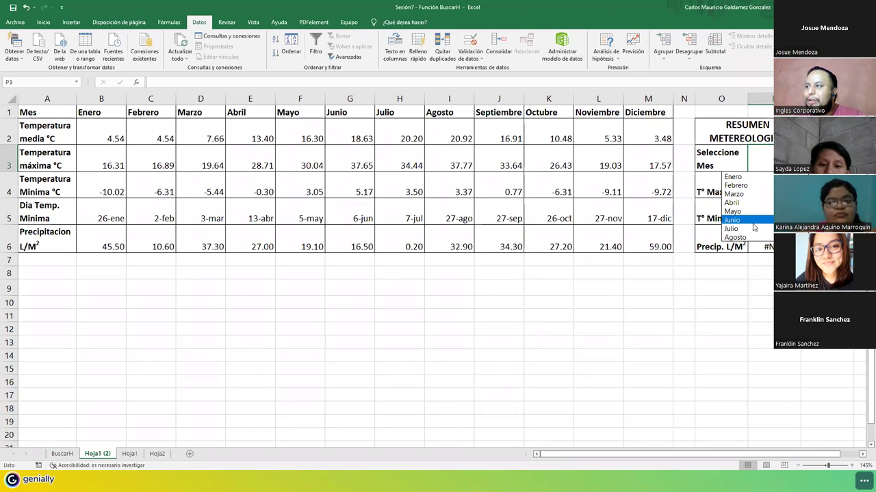
pyautogui.scroll(-2, 747, 205)
pyautogui.scroll(2, 747, 199)
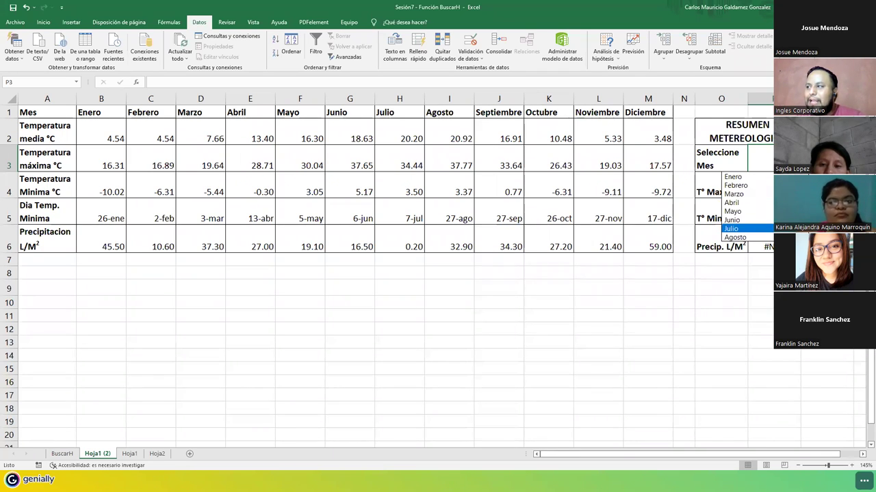
pyautogui.click(746, 177)
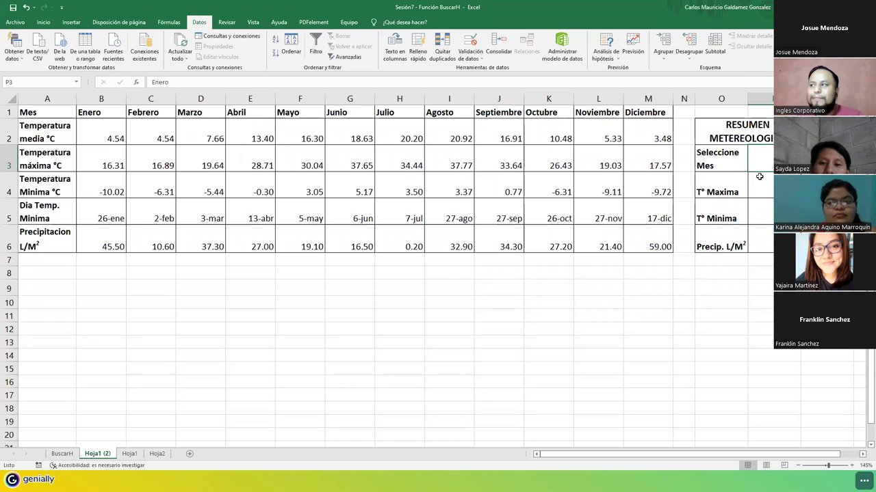
# - Test the month list in P3 by picking Mayo and, after it, Noviembre
pyautogui.hotkey('alt', 'Down')
pyautogui.press('Down')
pyautogui.press('Down')
pyautogui.press('Down')
pyautogui.press('Down')
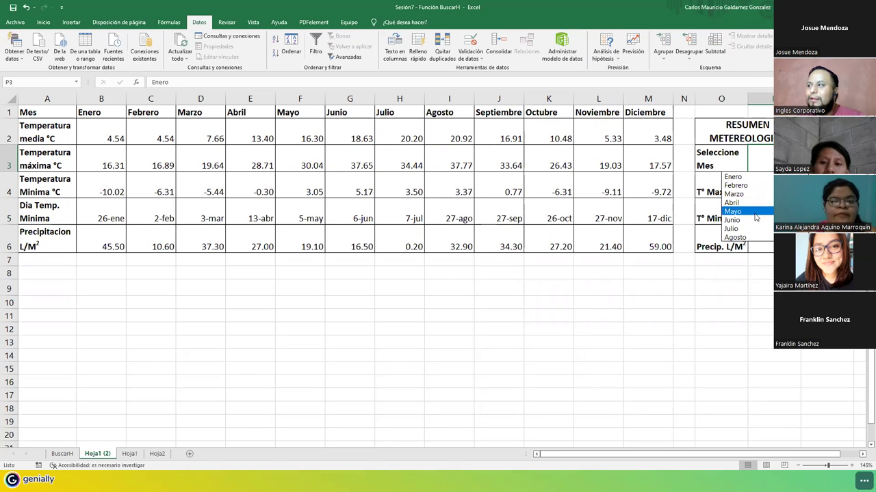
pyautogui.press('Return')
pyautogui.hotkey('alt', 'Down')
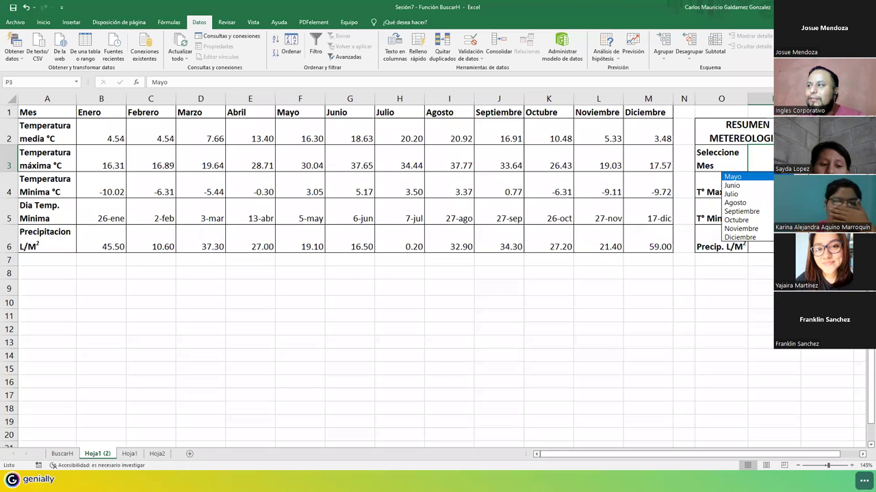
pyautogui.click(763, 227)
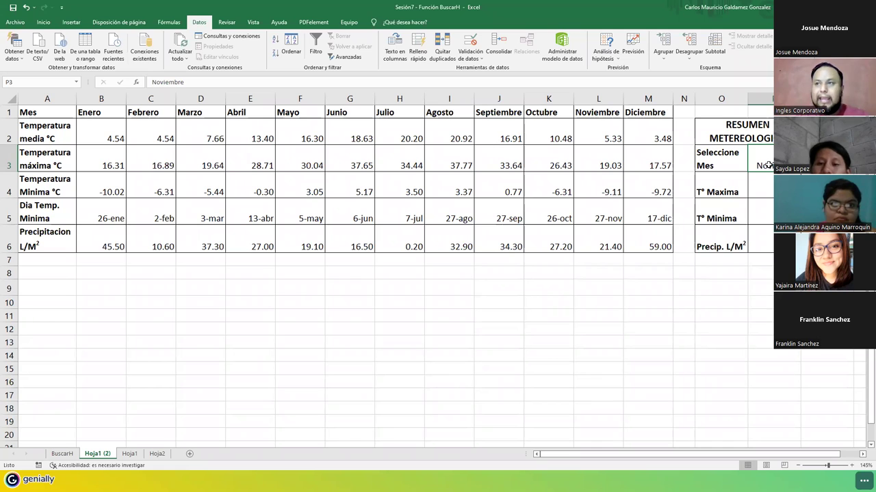
# - Try to enter the invalid month Febrenbro in P3, retry it once and cancel the entry
pyautogui.write('Febr')
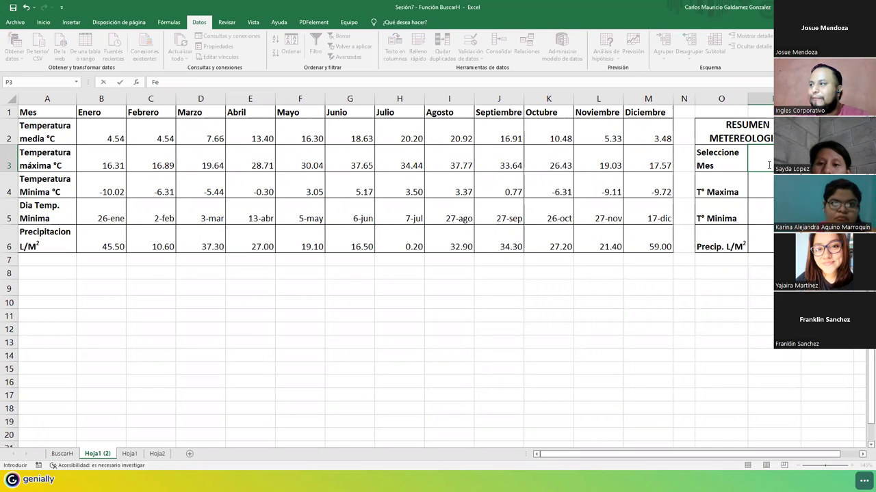
pyautogui.write('enbro')
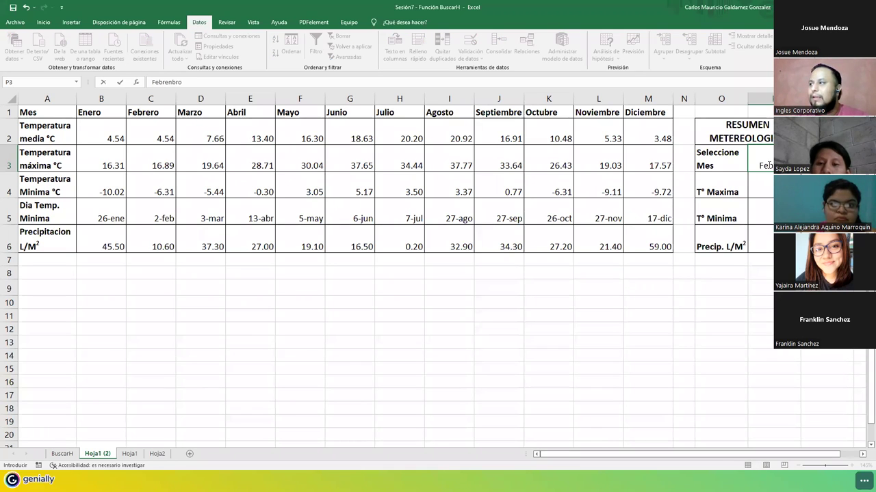
pyautogui.press('Return')
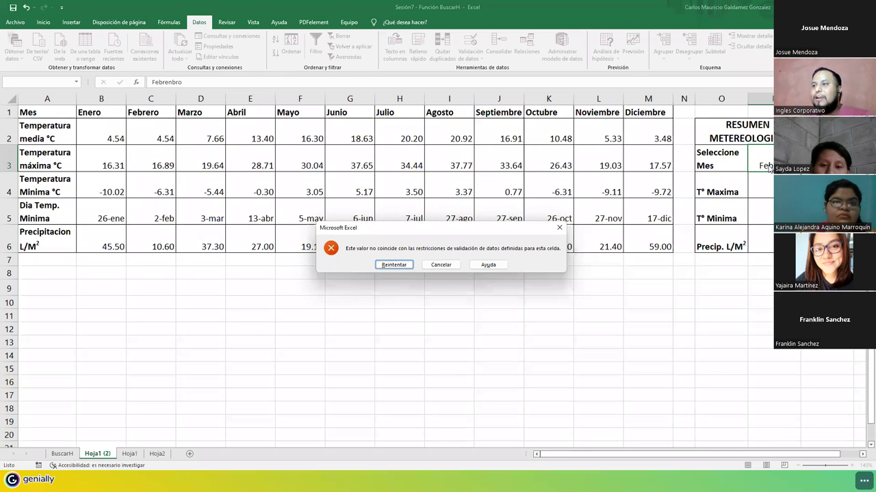
pyautogui.click(394, 265)
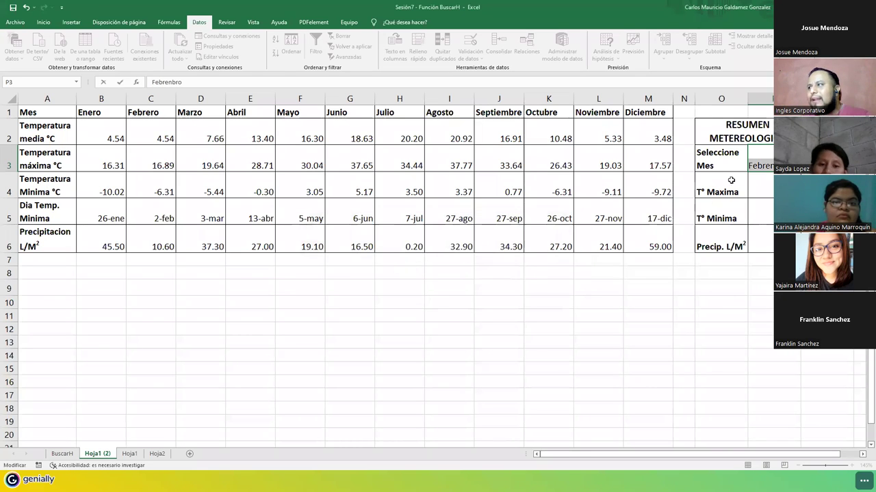
pyautogui.press('Return')
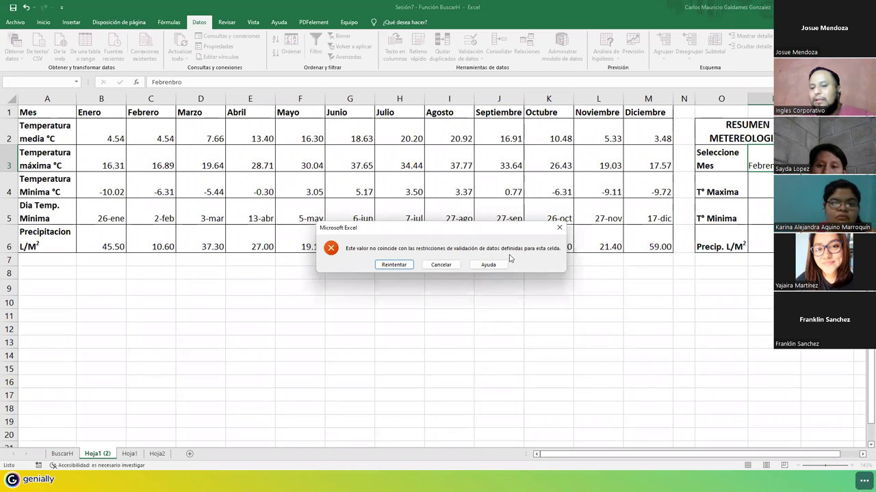
pyautogui.click(440, 265)
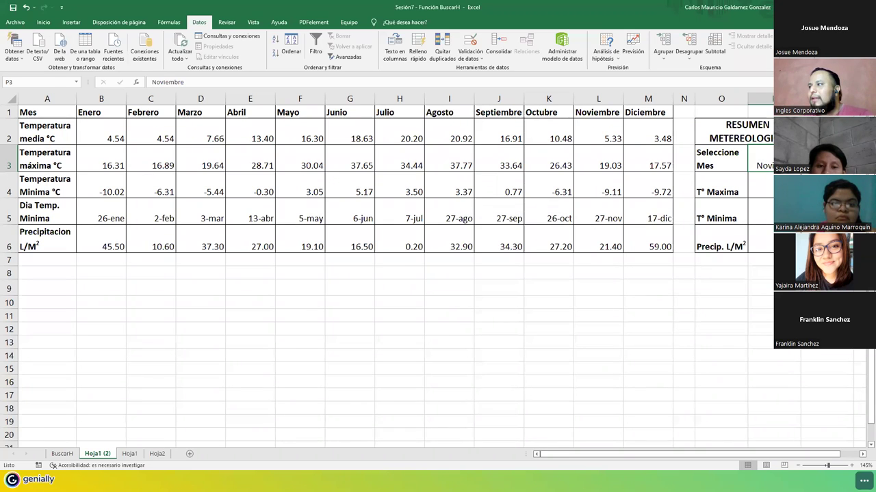
# - Choose Agosto from the month list in P3 and highlight the month headings in B1:M1
pyautogui.hotkey('alt', 'Down')
pyautogui.click(744, 198)
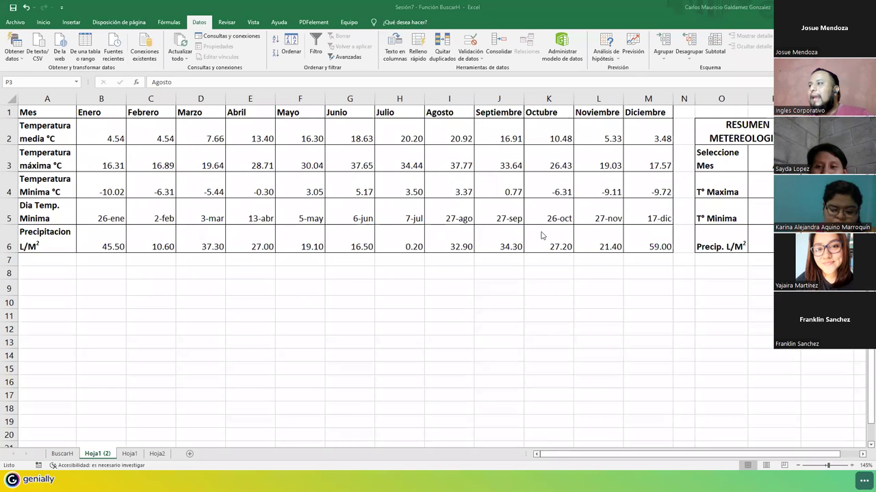
pyautogui.moveTo(103, 114); pyautogui.dragTo(669, 103)
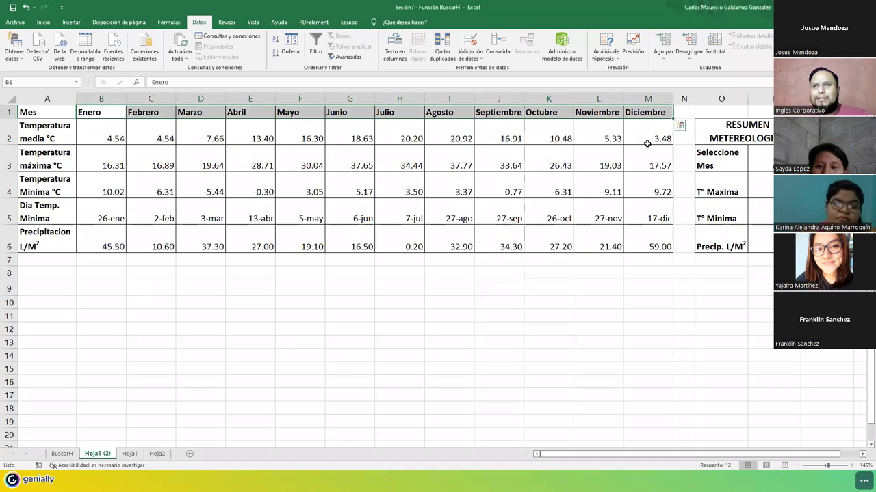
# - Try to enter the misspelled month Maryo in P3 and cancel the entry
pyautogui.click(761, 166)
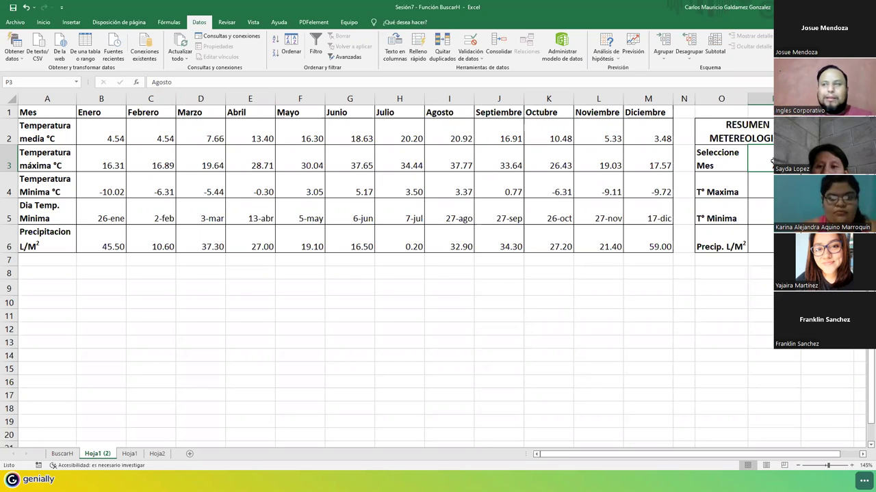
pyautogui.write('Maryo')
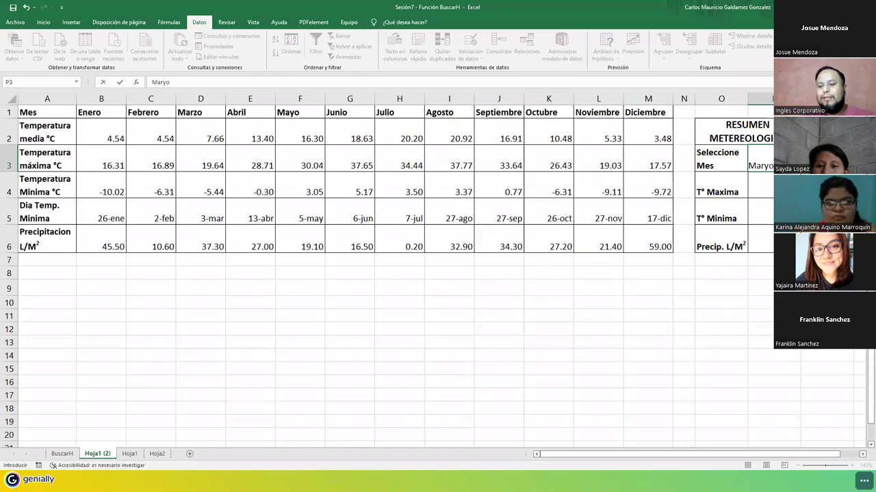
pyautogui.press('Return')
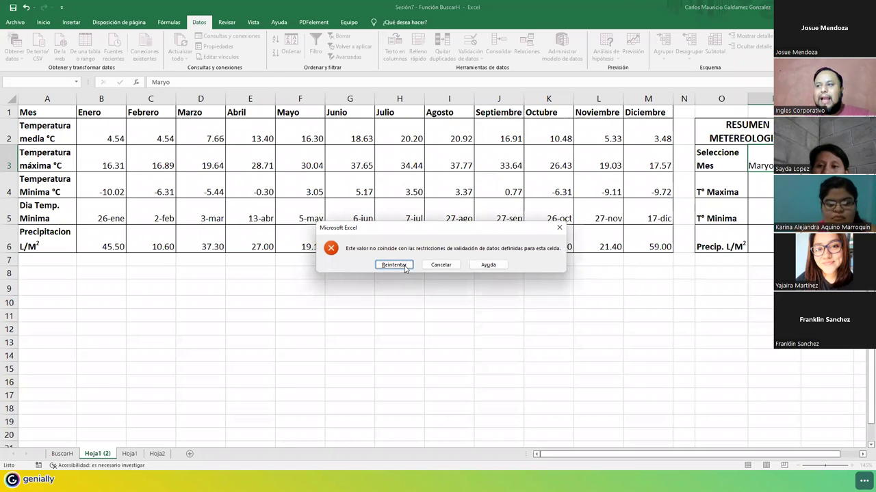
pyautogui.click(442, 264)
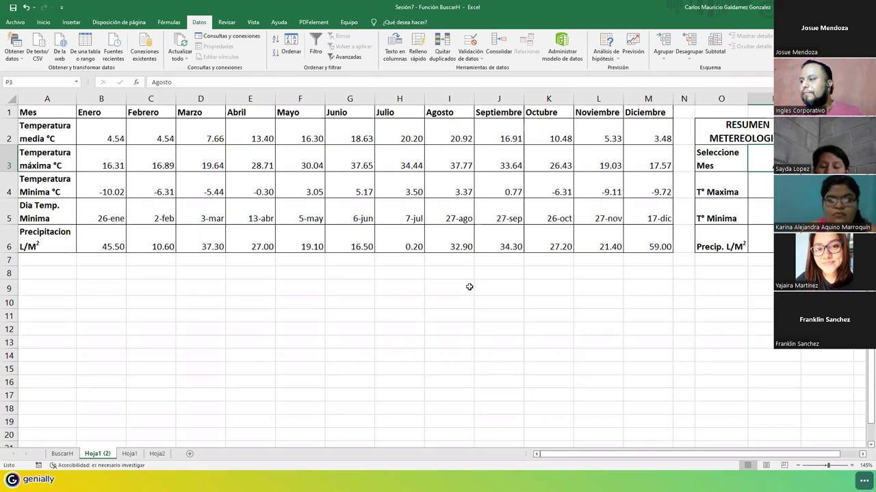
# - Switch to the Genially presentation, advance to the Preguntas slide and return to the Excel workbook
pyautogui.press('super+Down')
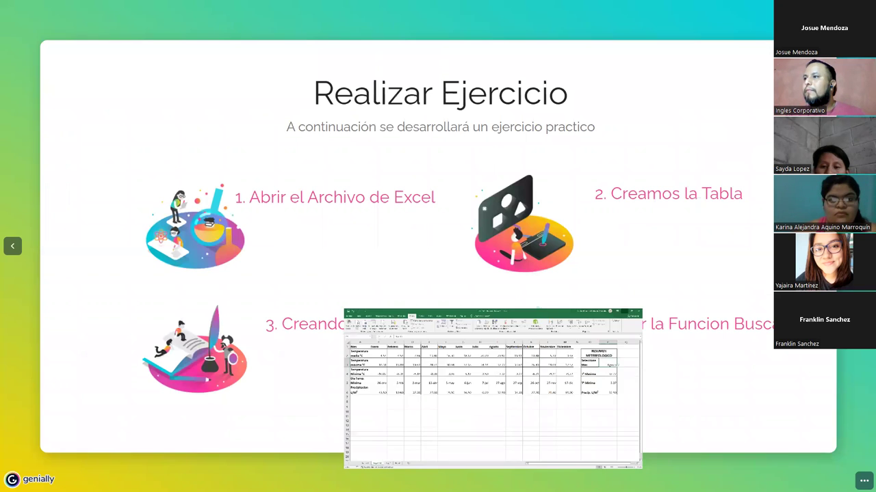
pyautogui.press('Right')
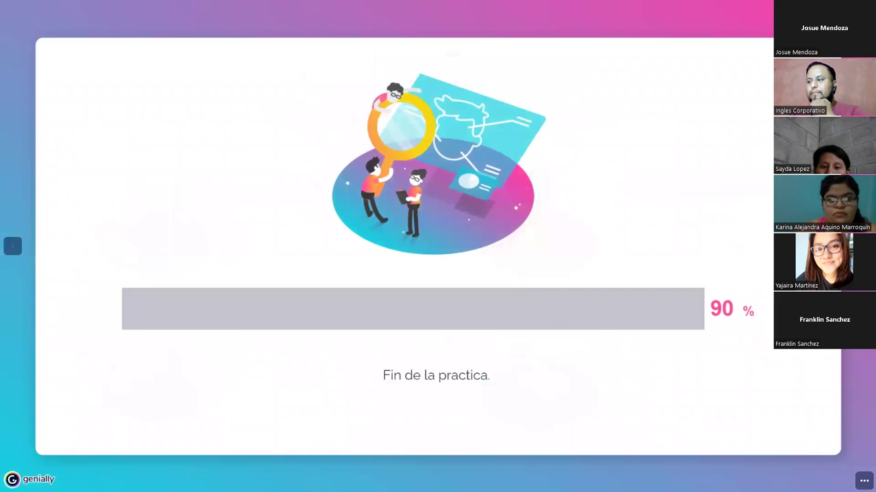
pyautogui.press('Right')
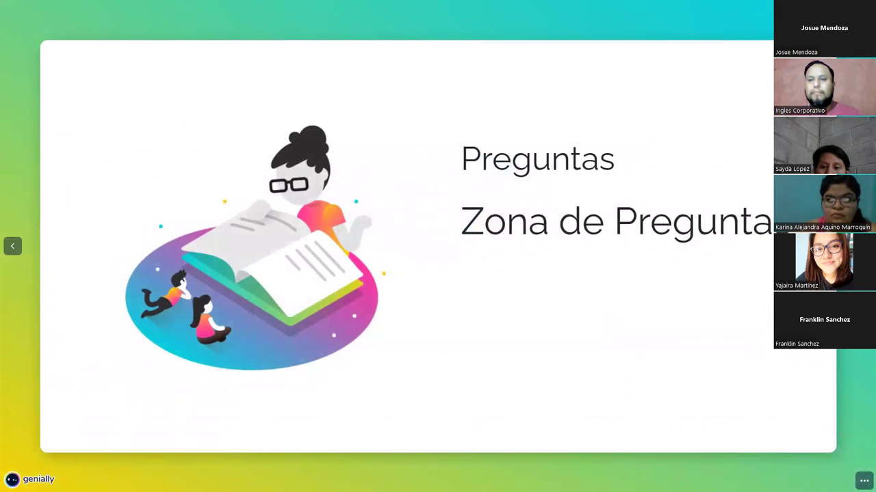
pyautogui.hotkey('alt', 'Tab')
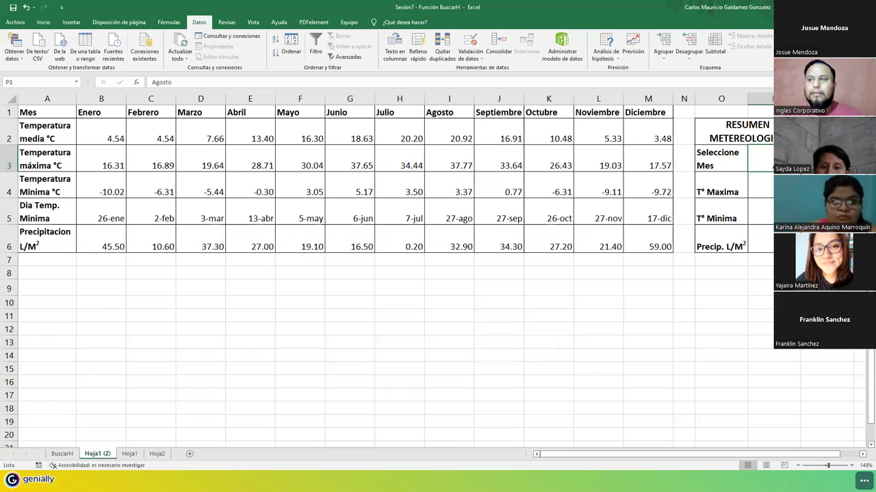
# - Review the weather table A1:M6 together with the month cell P3 and the summary labels in O4:O6
pyautogui.click(297, 307)
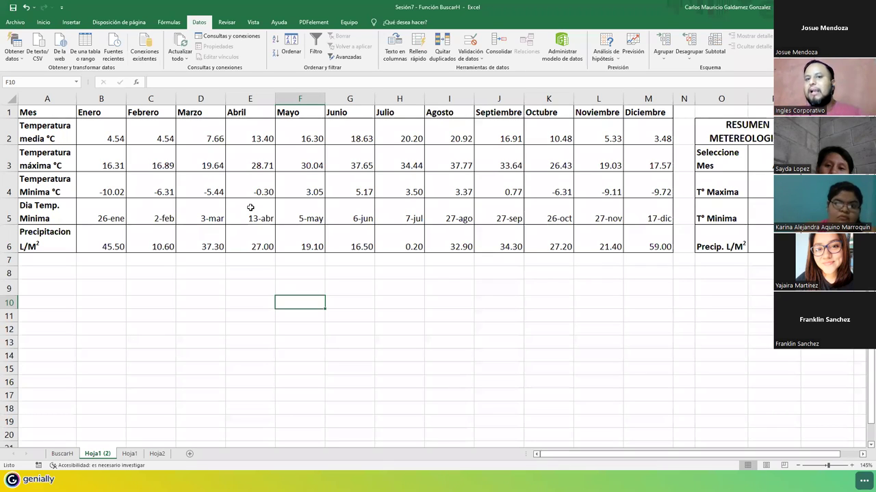
pyautogui.moveTo(43, 111); pyautogui.dragTo(638, 246)
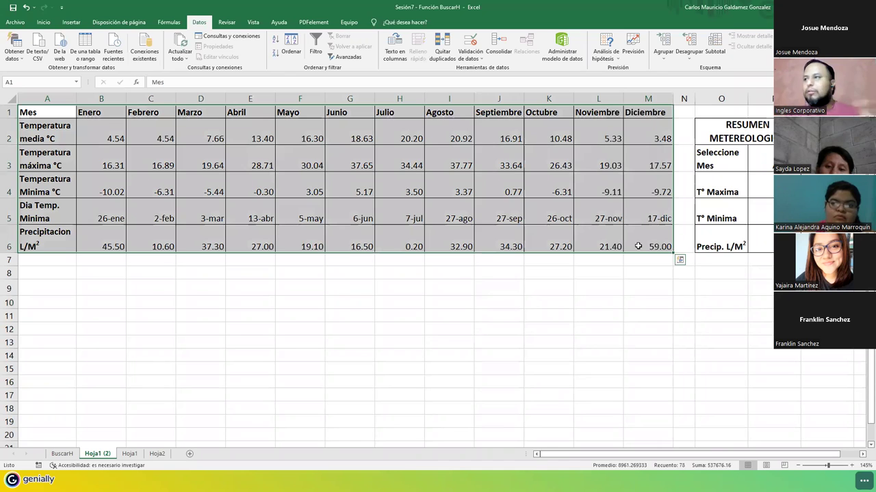
pyautogui.click(638, 218)
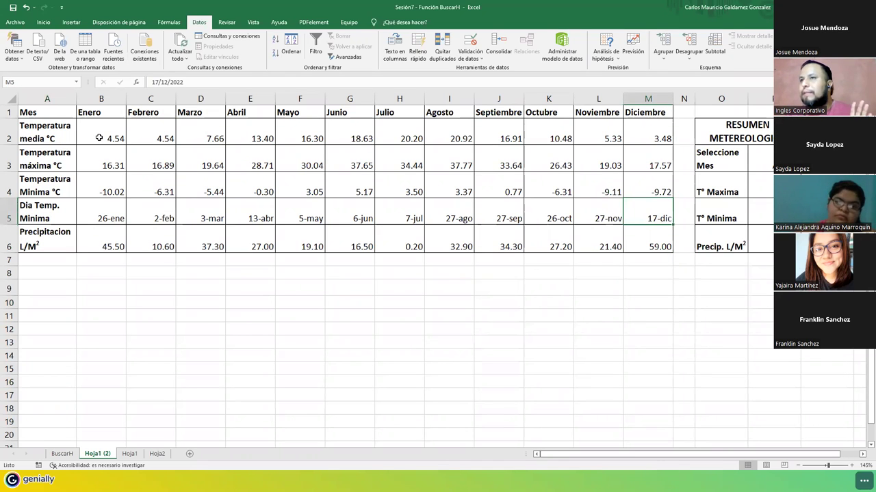
pyautogui.moveTo(52, 112); pyautogui.dragTo(632, 245)
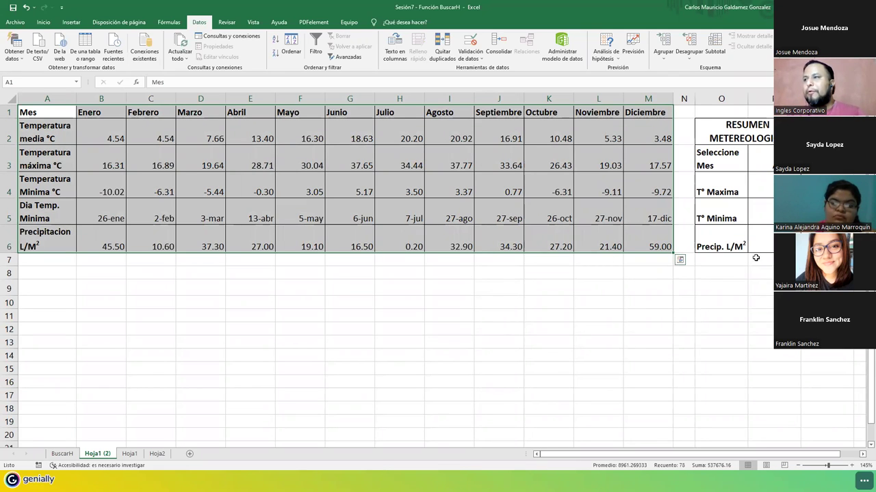
pyautogui.click(766, 165)
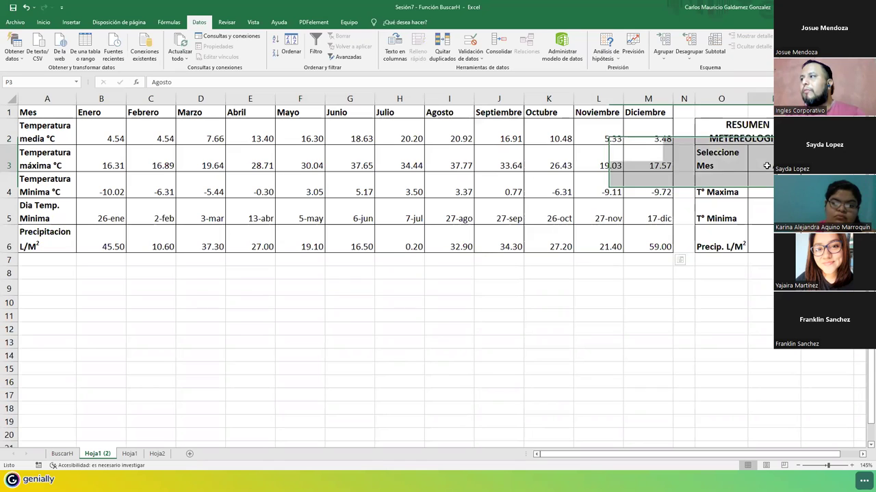
pyautogui.click(725, 189)
pyautogui.click(718, 216)
pyautogui.click(717, 245)
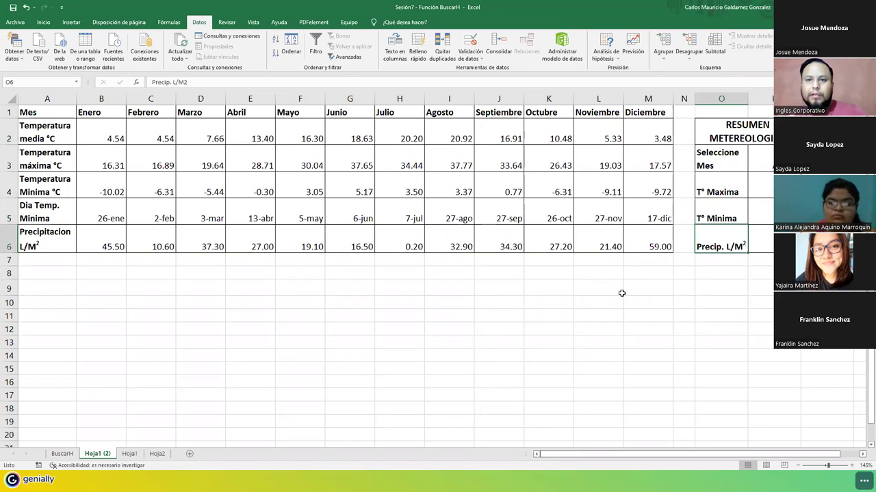
# - Examine sample temperature values in the table for Enero, Mayo and Junio
pyautogui.click(102, 134)
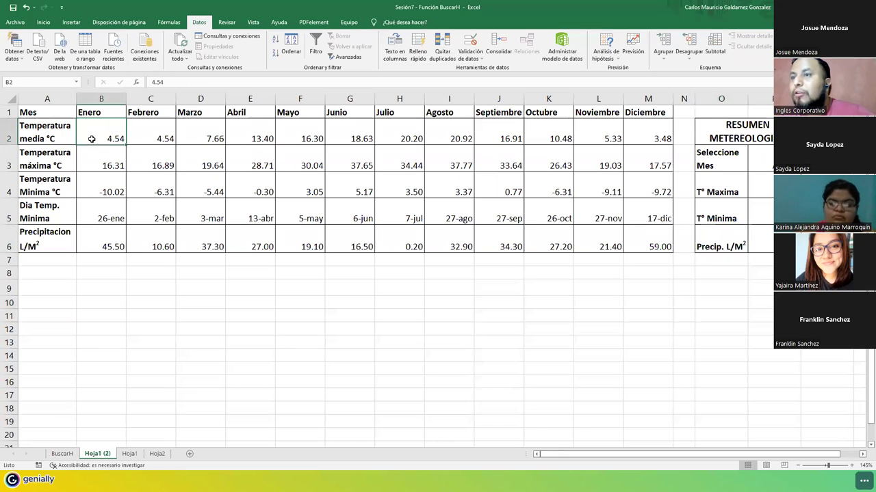
pyautogui.click(282, 170)
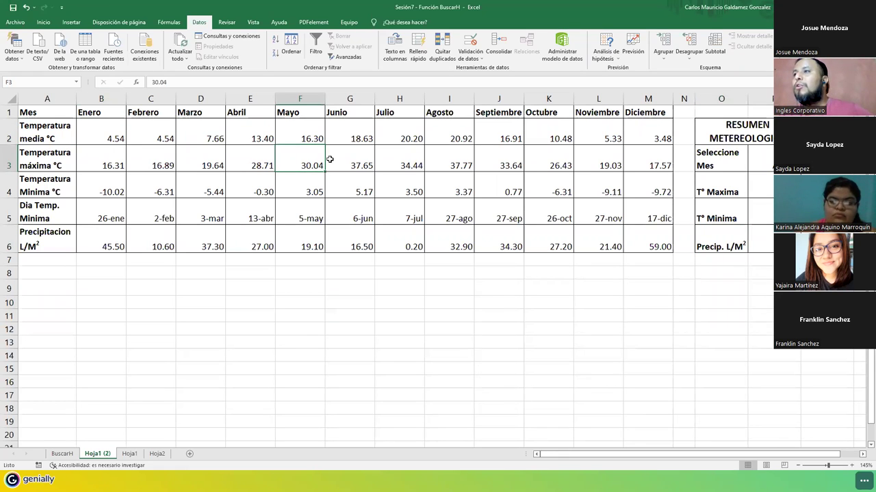
pyautogui.click(338, 138)
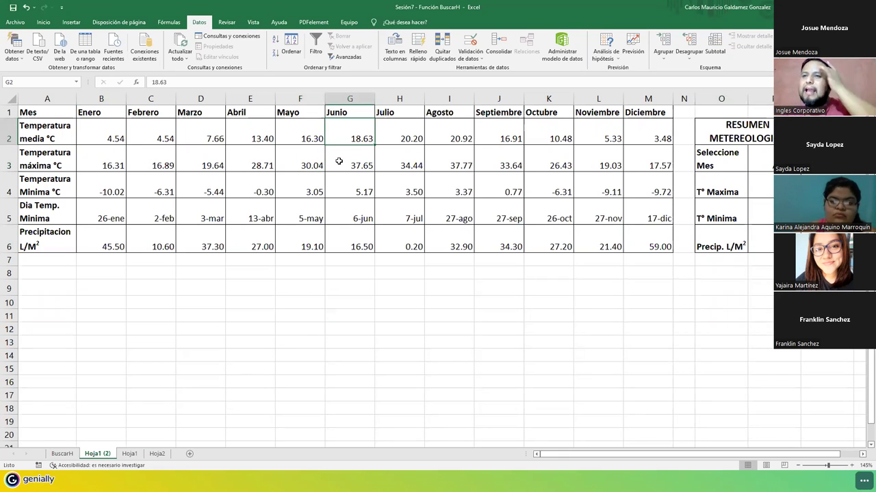
pyautogui.click(339, 160)
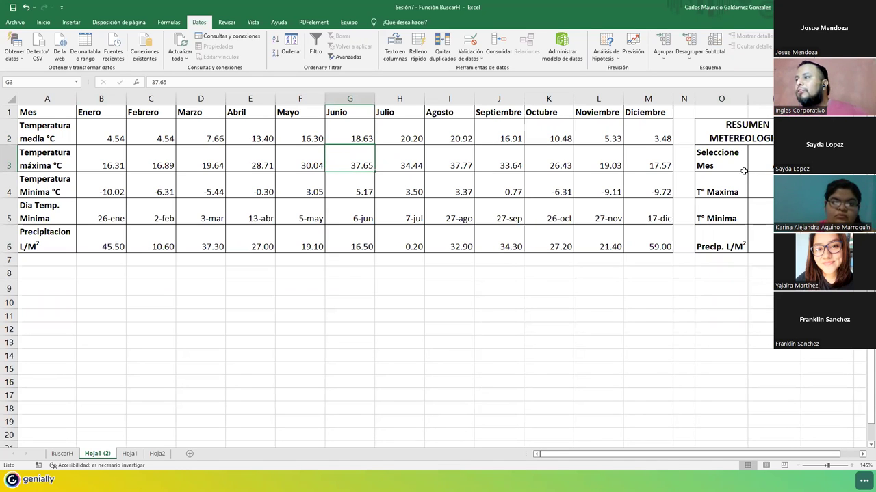
# - Highlight the RESUMEN METEREOLOGICO block and inspect the BUSCARH formula in P4 without changing it
pyautogui.moveTo(726, 130); pyautogui.dragTo(727, 235)
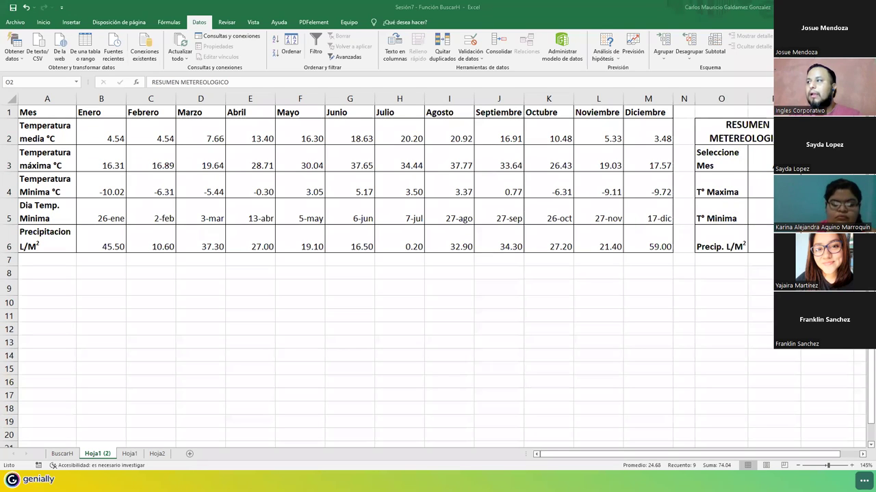
pyautogui.hotkey('shift', 'Down')
pyautogui.hotkey('shift', 'Down')
pyautogui.hotkey('shift', 'Down')
pyautogui.hotkey('shift', 'Down')
pyautogui.press('F2')
pyautogui.press('Escape')
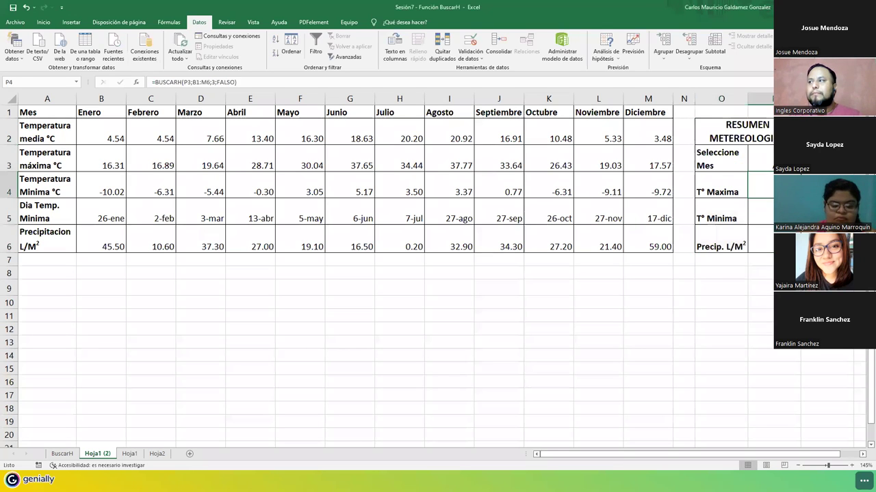
# - Compare the month list in P3 with its source headings in B1:M1, keeping Agosto selected
pyautogui.click(761, 159)
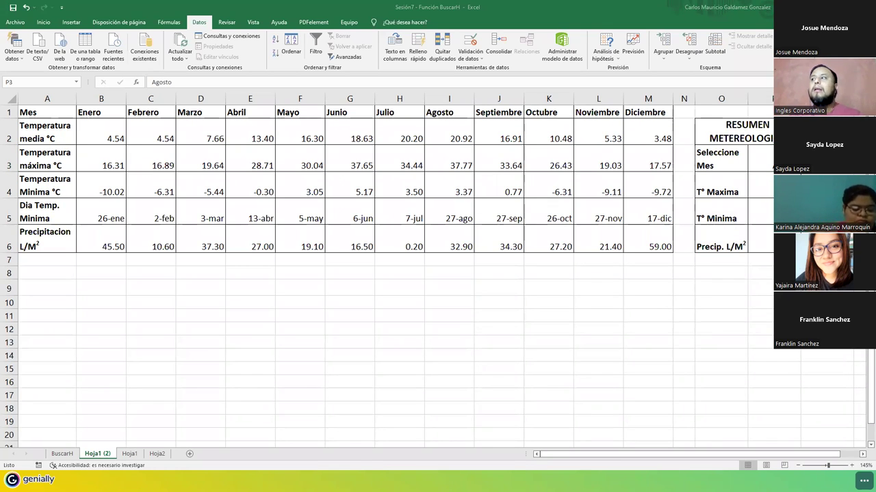
pyautogui.hotkey('alt', 'Tab')
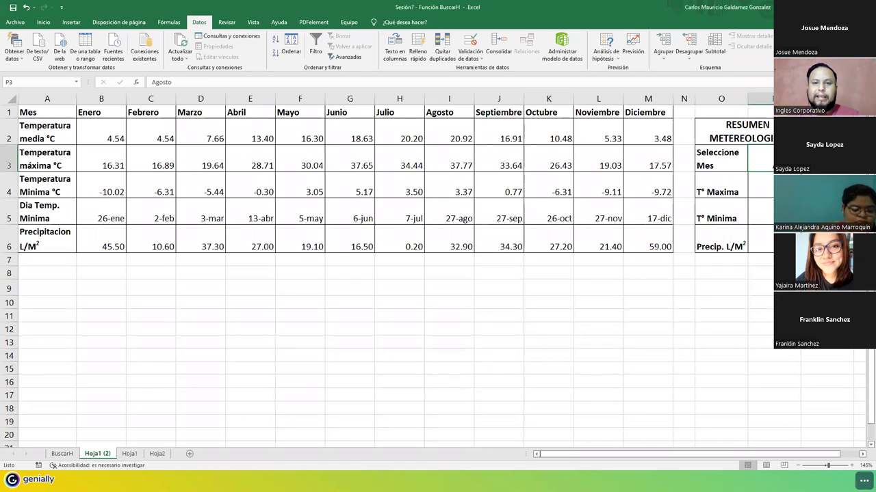
pyautogui.hotkey('alt', 'Down')
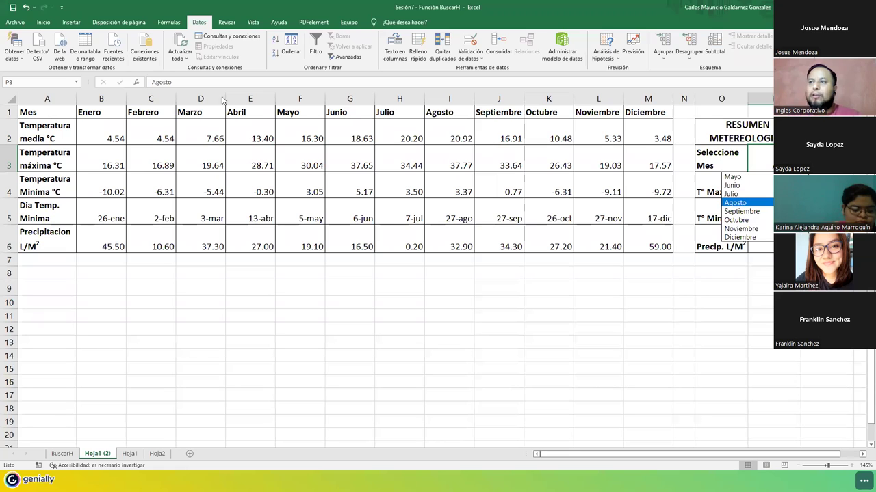
pyautogui.press('Escape')
pyautogui.moveTo(109, 114); pyautogui.dragTo(640, 111)
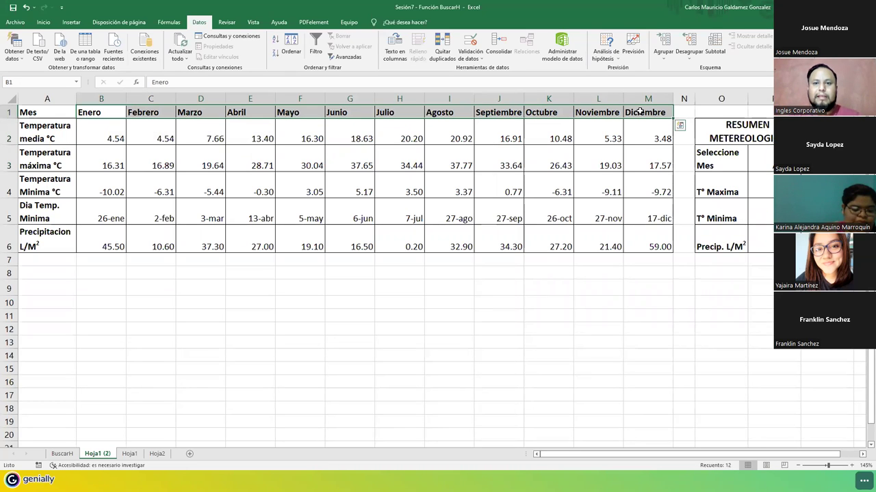
# - Choose Mayo in the month list in P3 and review the BUSCARH results in P4:P6
pyautogui.click(759, 158)
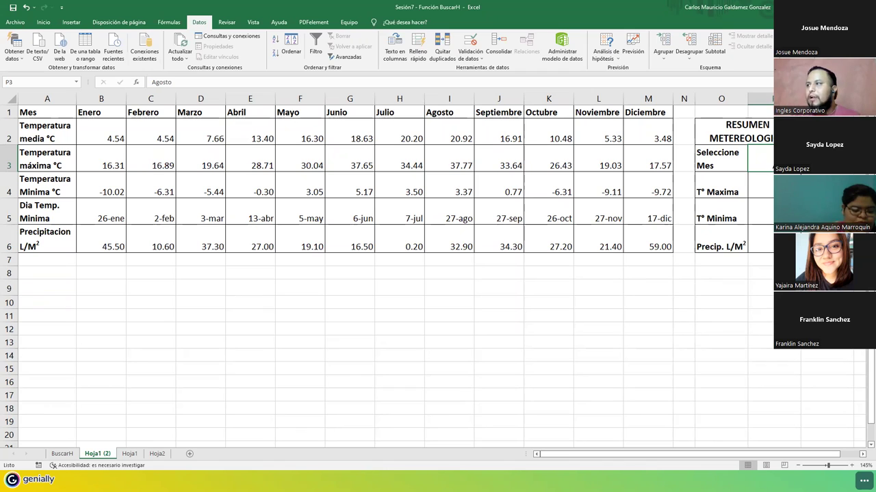
pyautogui.moveTo(770, 192); pyautogui.dragTo(765, 242)
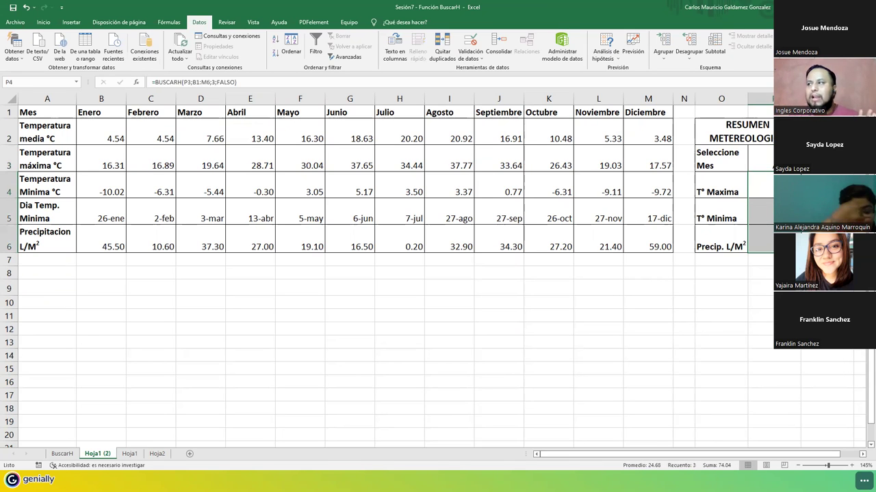
pyautogui.click(763, 164)
pyautogui.click(778, 165)
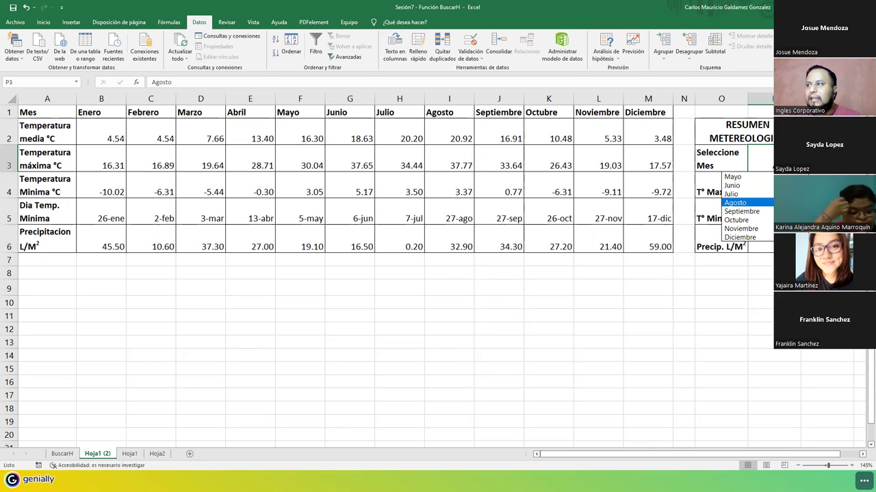
pyautogui.click(732, 176)
pyautogui.moveTo(760, 192); pyautogui.dragTo(763, 244)
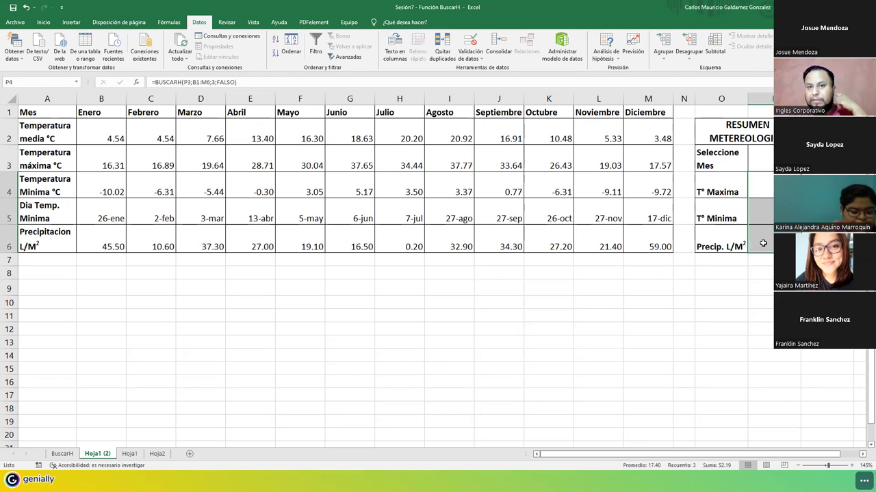
pyautogui.moveTo(764, 195); pyautogui.dragTo(768, 233)
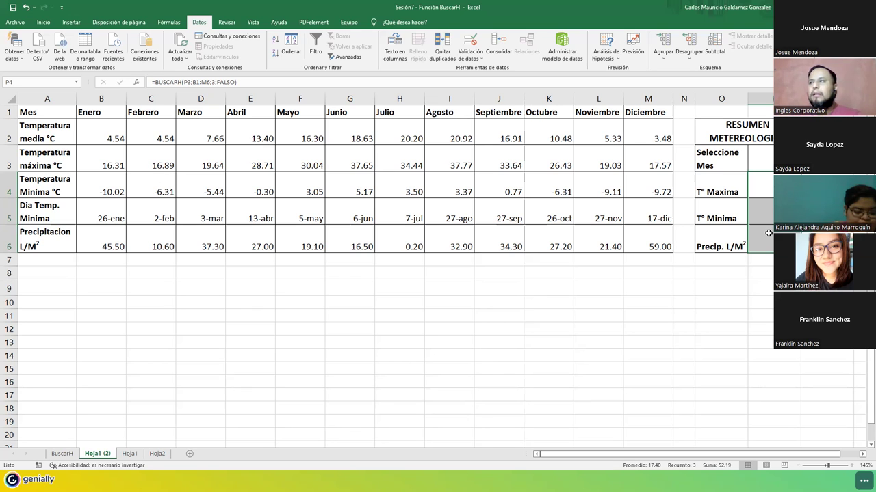
pyautogui.click(768, 234)
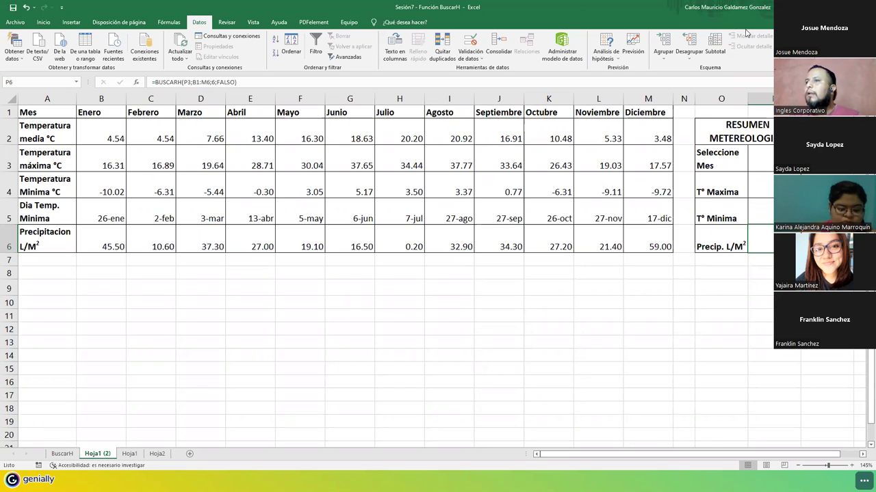
# - Review the LISTADO DE GANADORES table on the BuscarH sheet and return to Hoja1 (2)
pyautogui.click(63, 454)
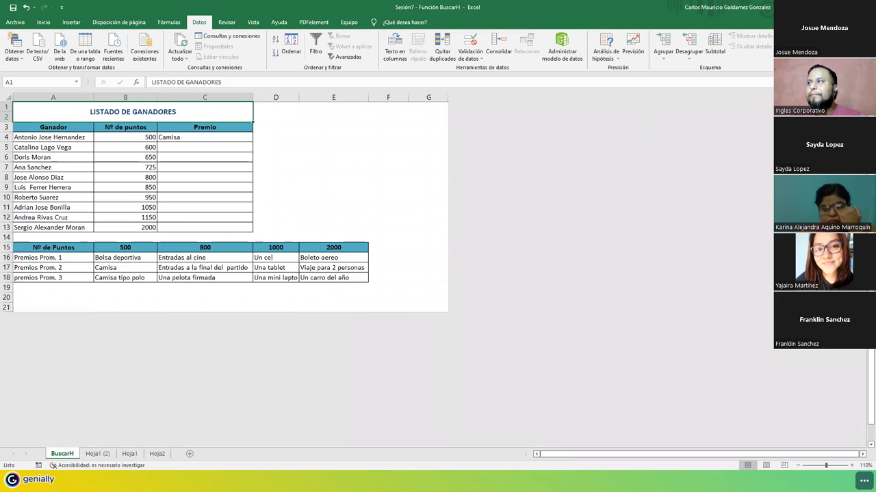
pyautogui.click(99, 455)
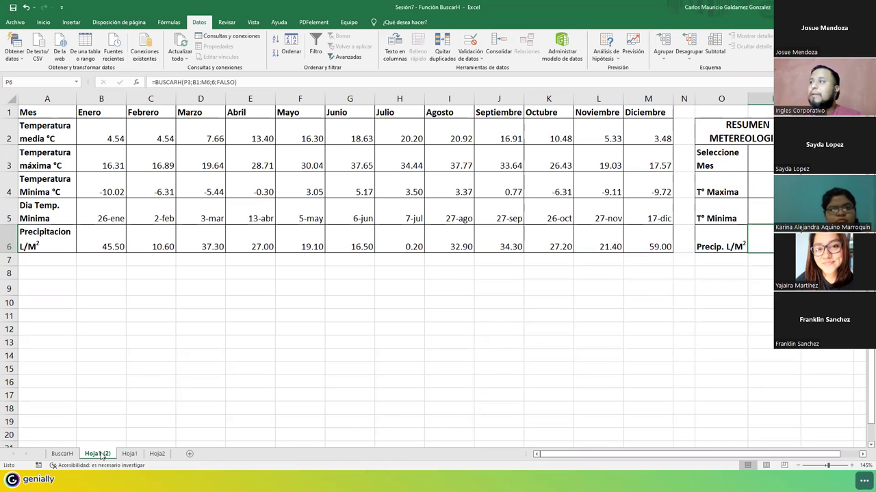
# - Switch to the Genially presentation and advance from the Preguntas slide to the closing slide "Agradeciendo su atención"
pyautogui.hotkey('alt', 'Tab')
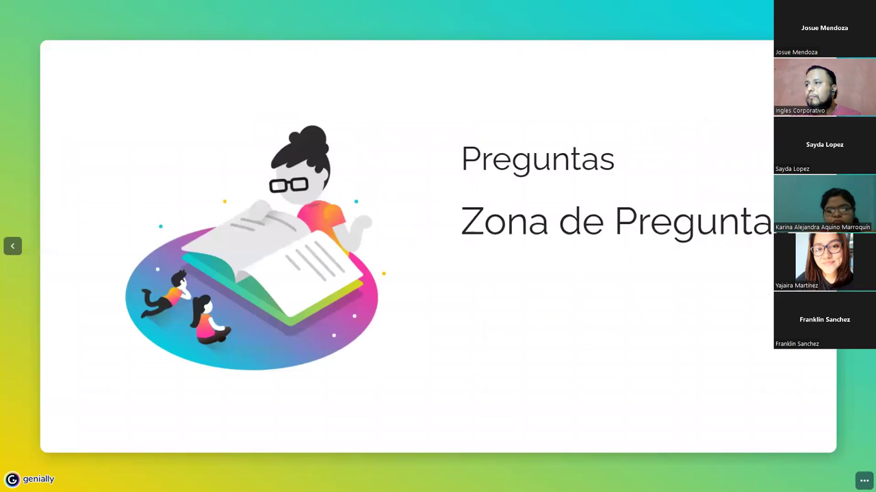
pyautogui.press('Right')
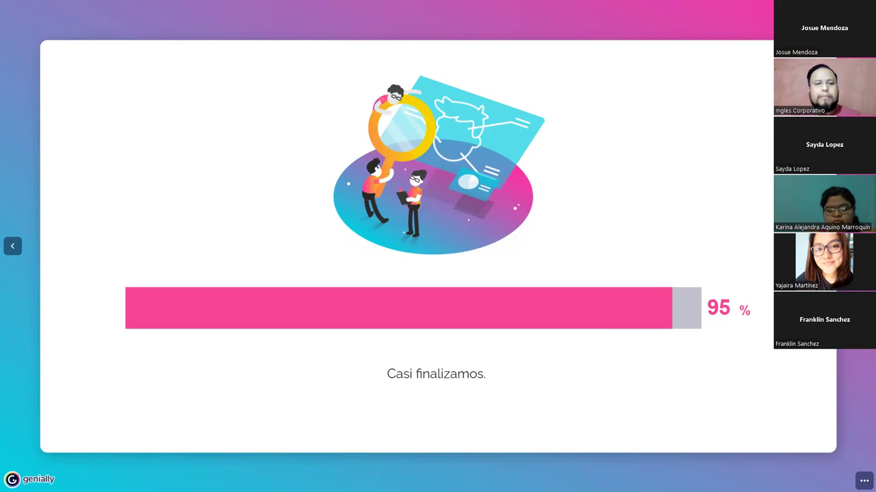
pyautogui.press('Right')
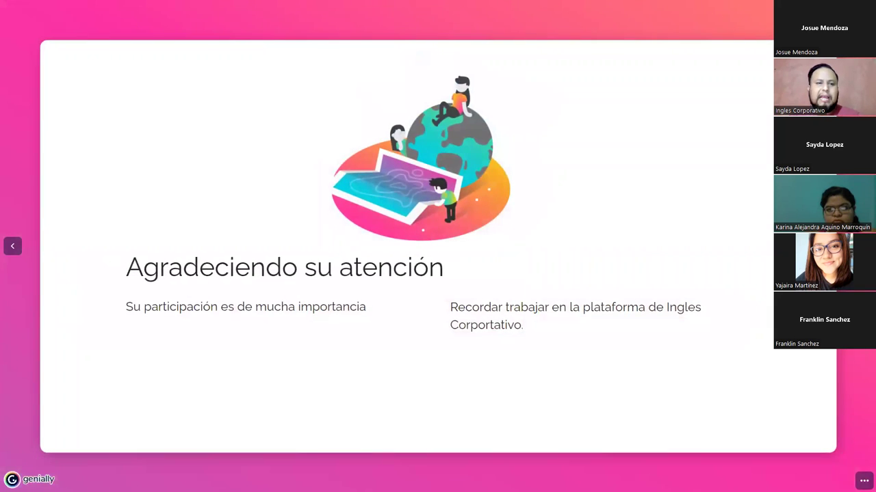